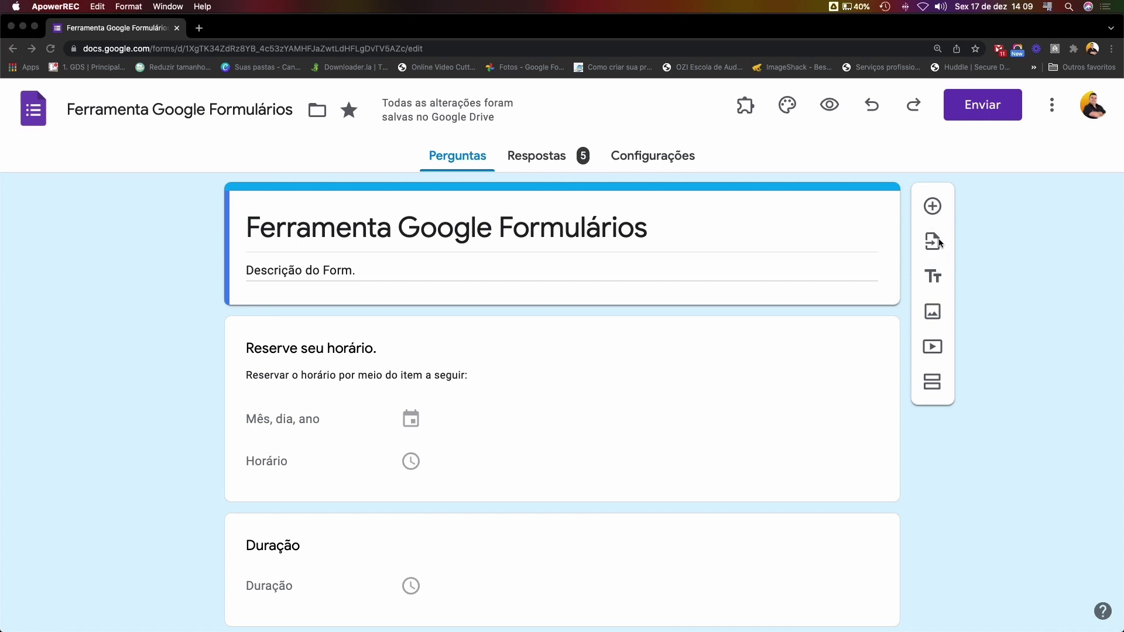
Choose the form "Ferramenta Google Formulários" as the source for importing questions
click(935, 213)
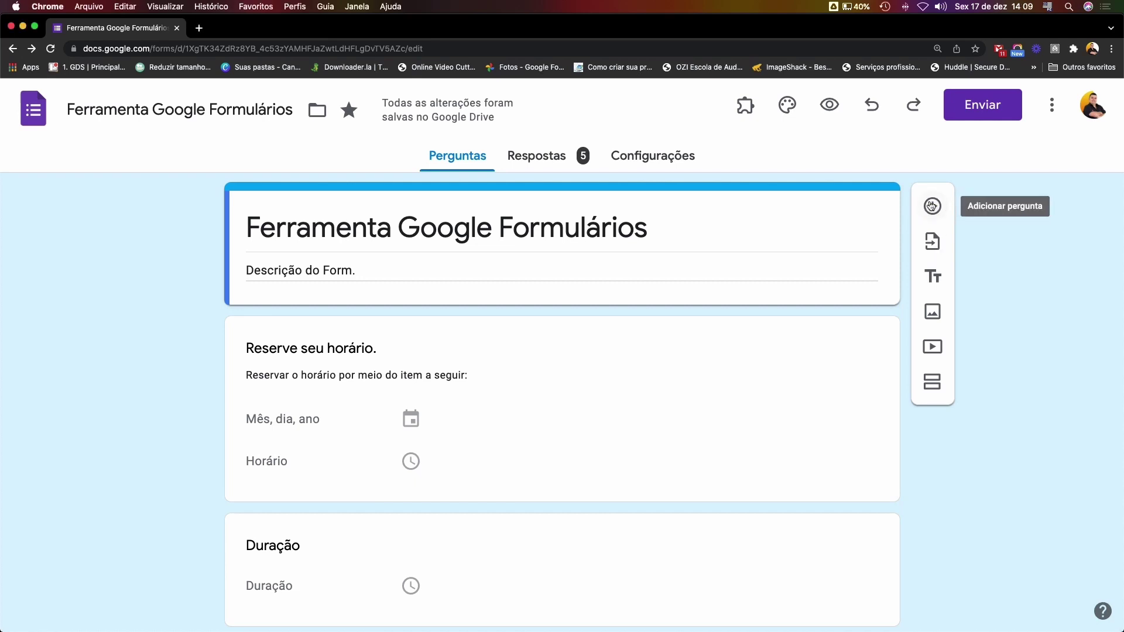
click(934, 244)
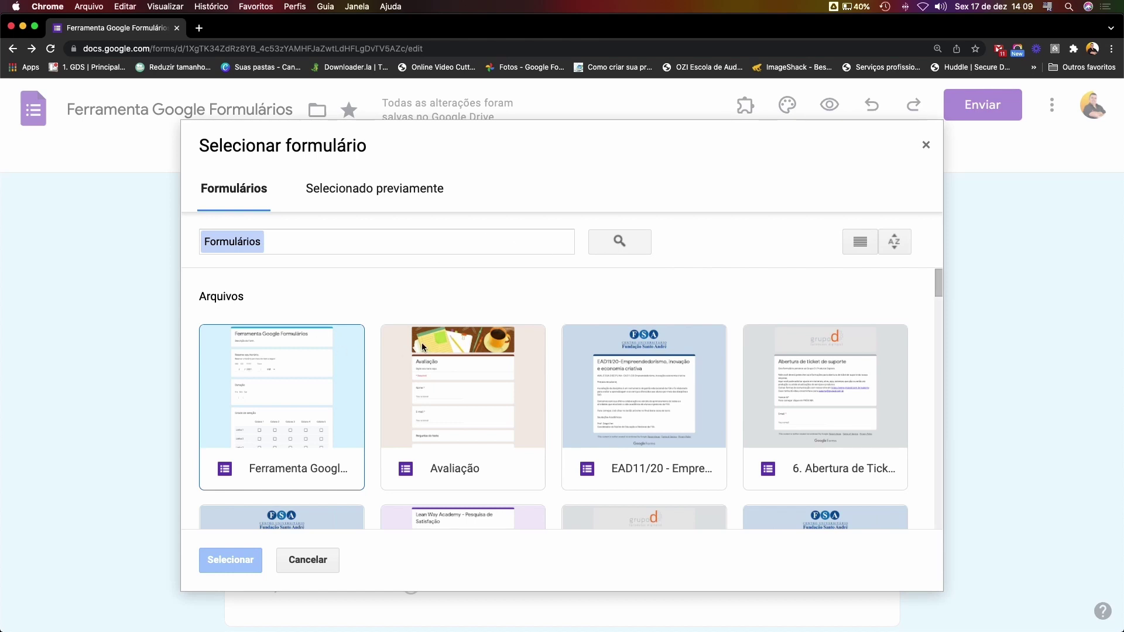
click(286, 362)
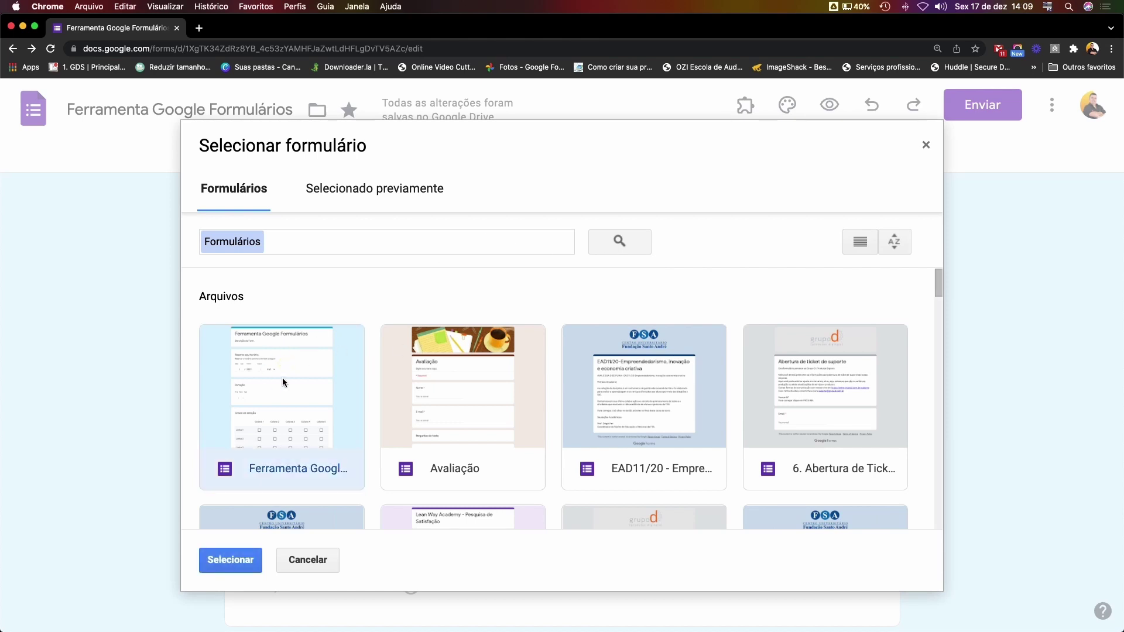
scroll(286, 350, up, 5)
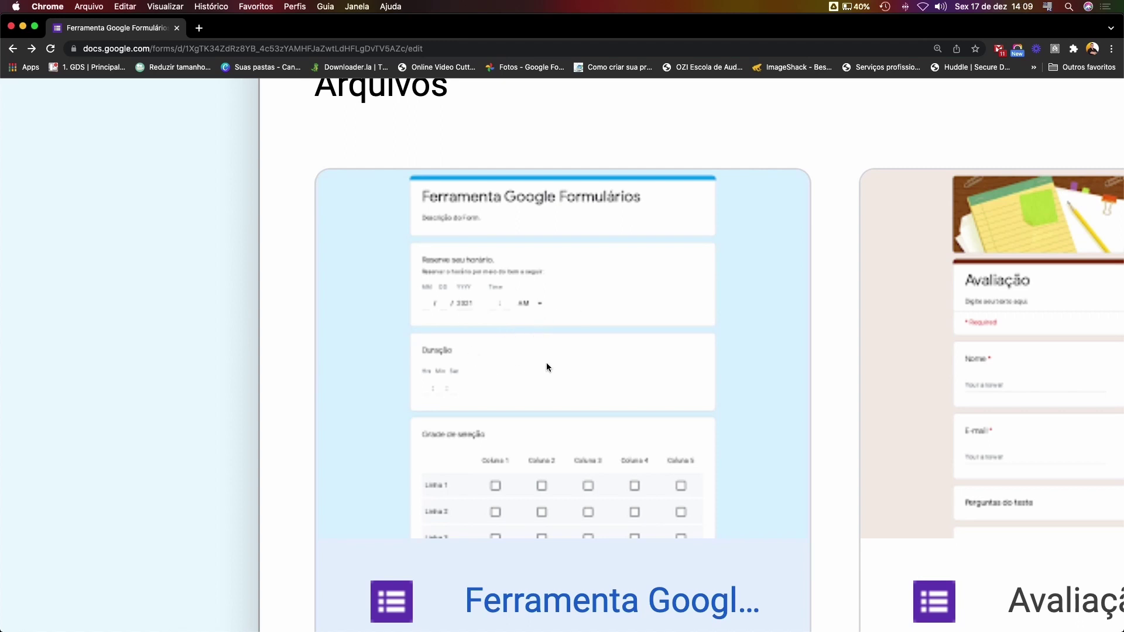
scroll(564, 329, down, 5)
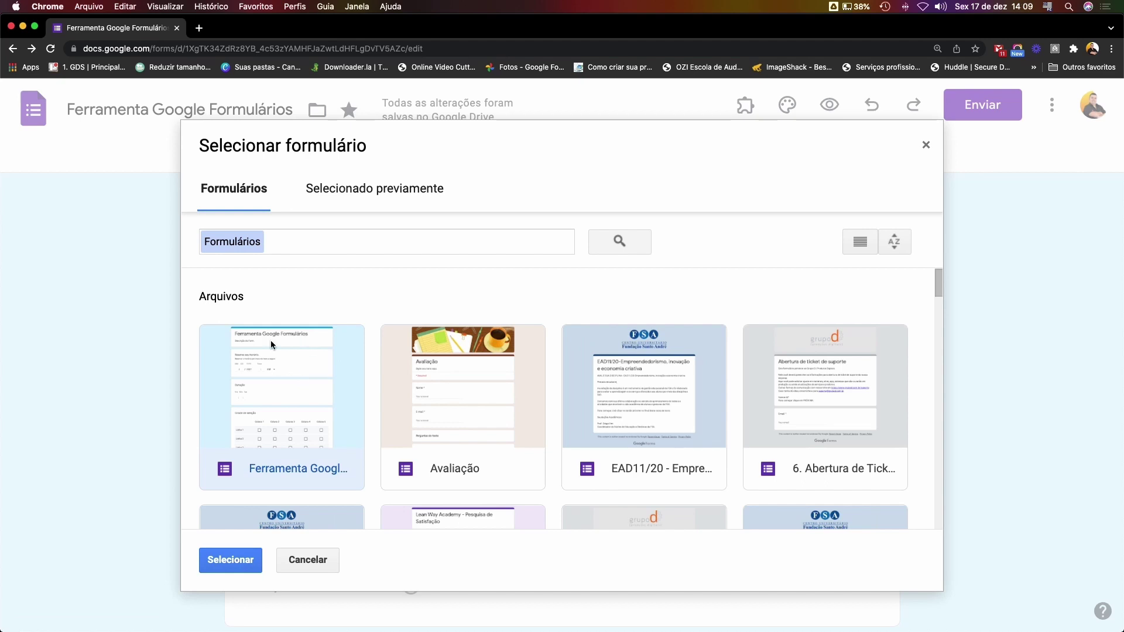
click(232, 564)
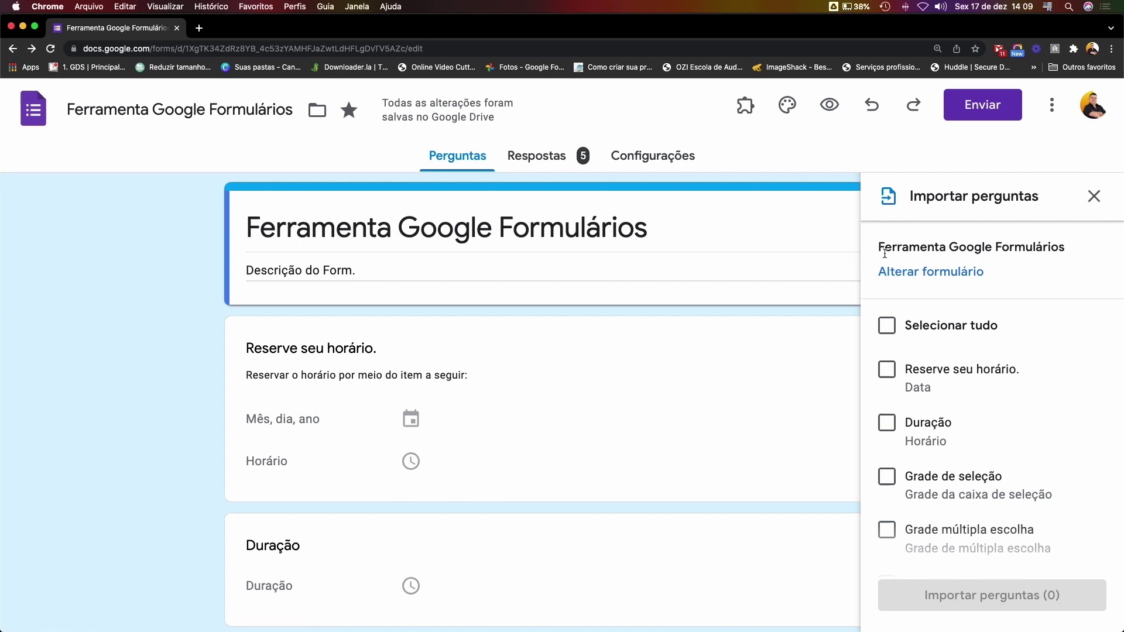
Import the question "Qual é o tamanho do Brasil?" from the chosen form and check it in the question list
drag(882, 248, 1072, 248)
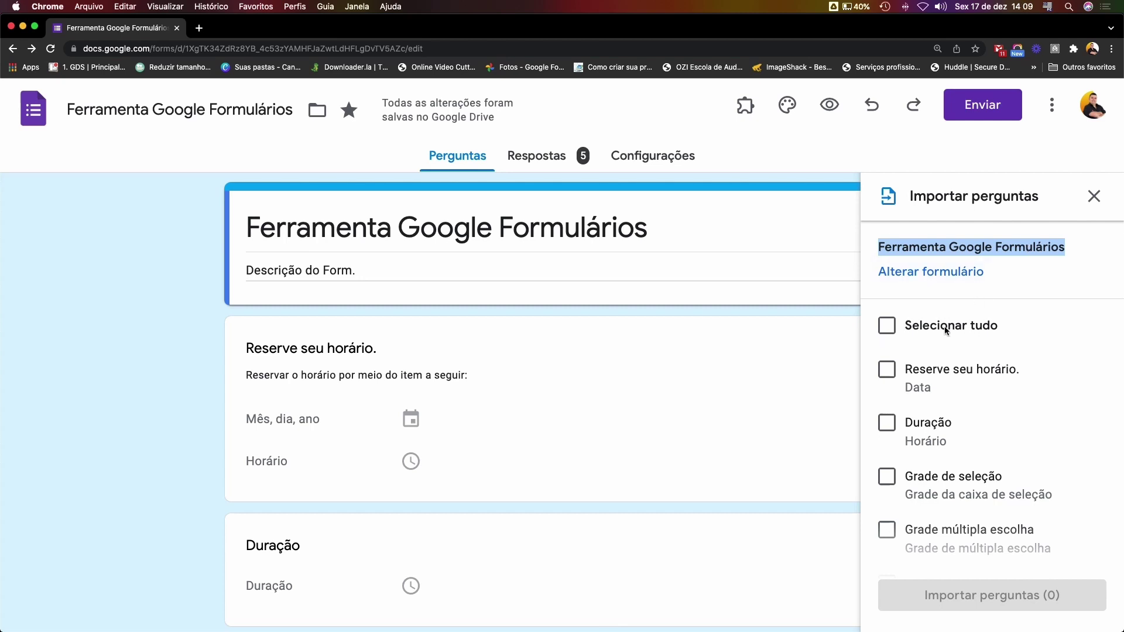
scroll(965, 373, down, 3)
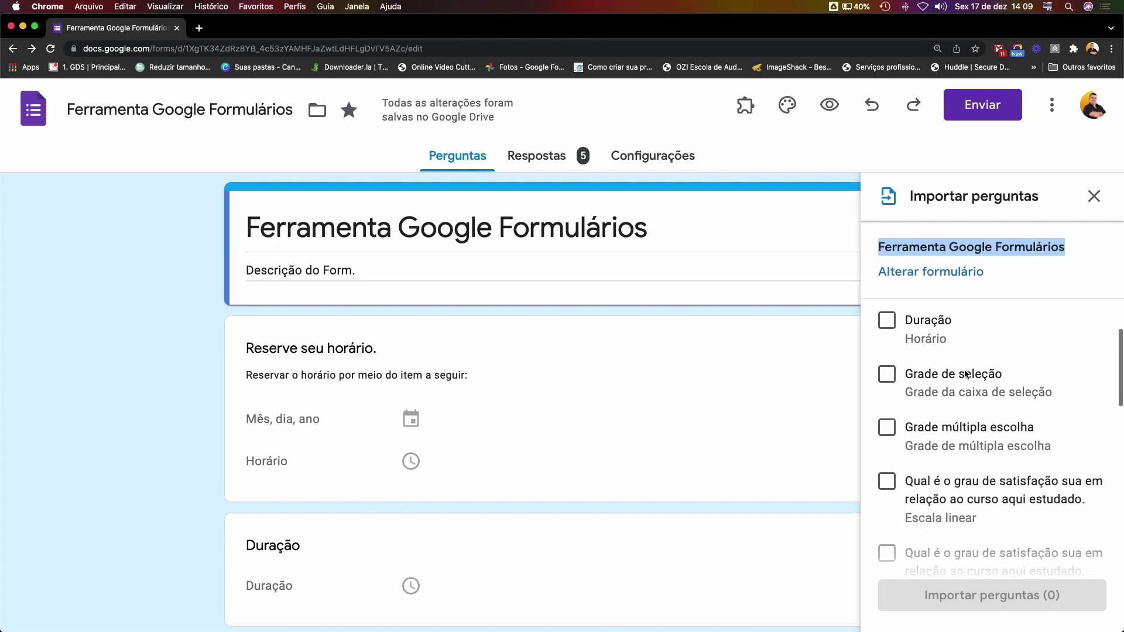
scroll(965, 373, down, 10)
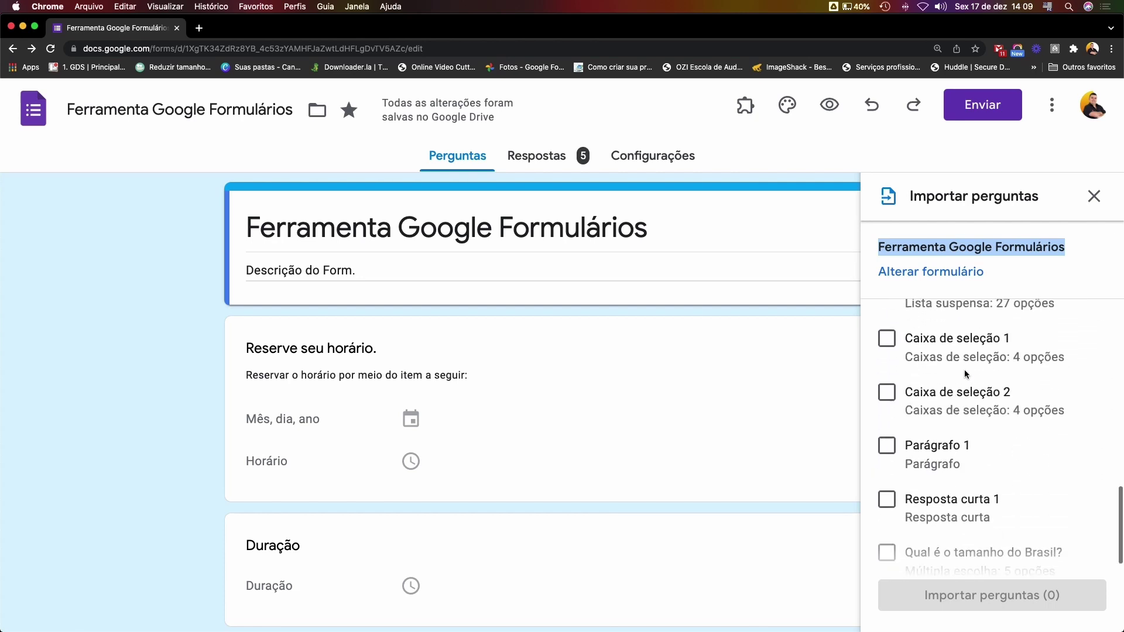
scroll(964, 370, down, 6)
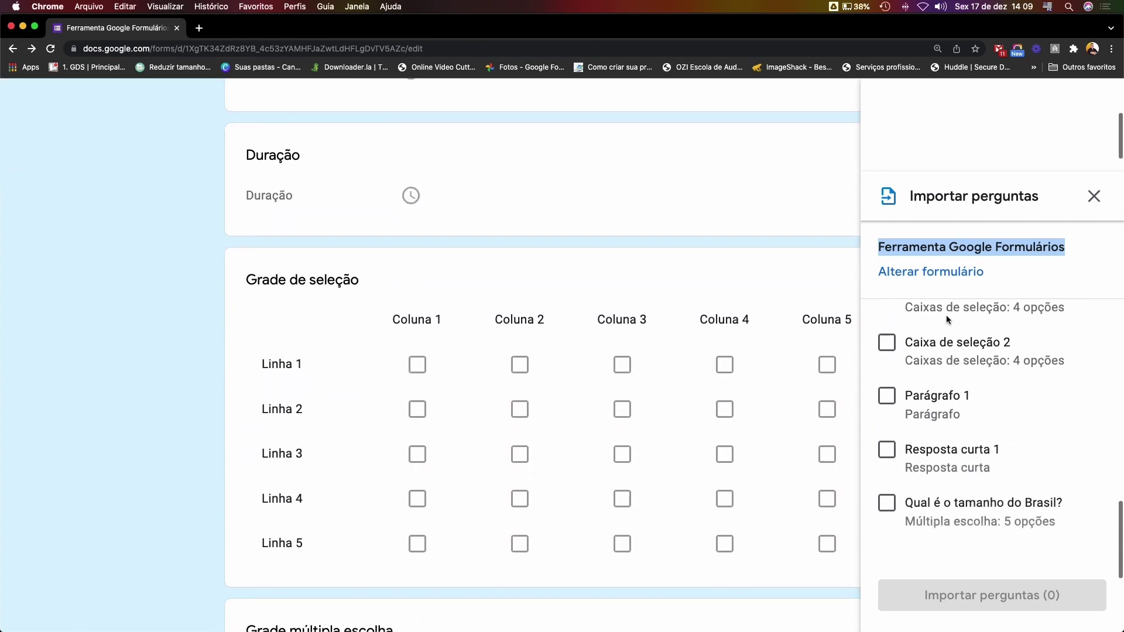
click(972, 503)
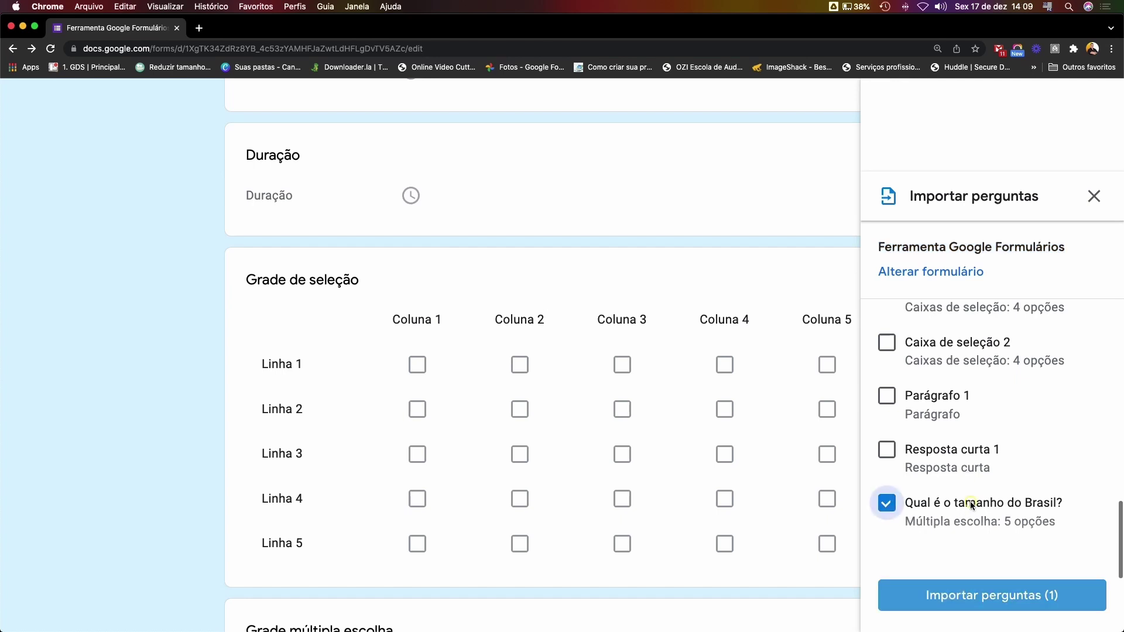
click(1041, 605)
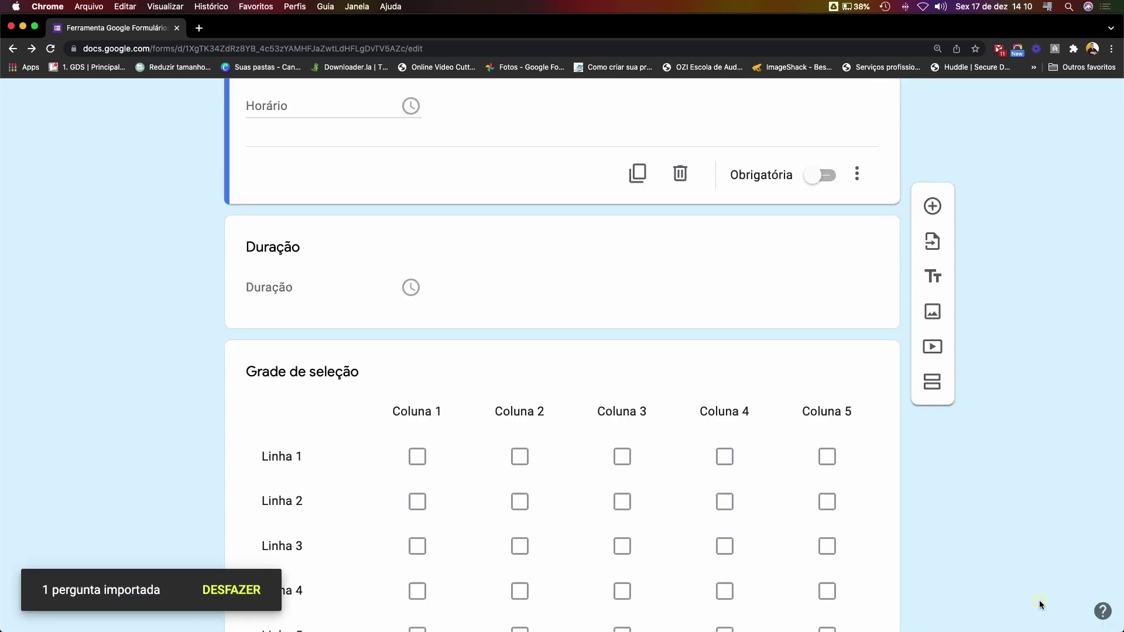
scroll(705, 398, up, 7)
scroll(705, 398, down, 7)
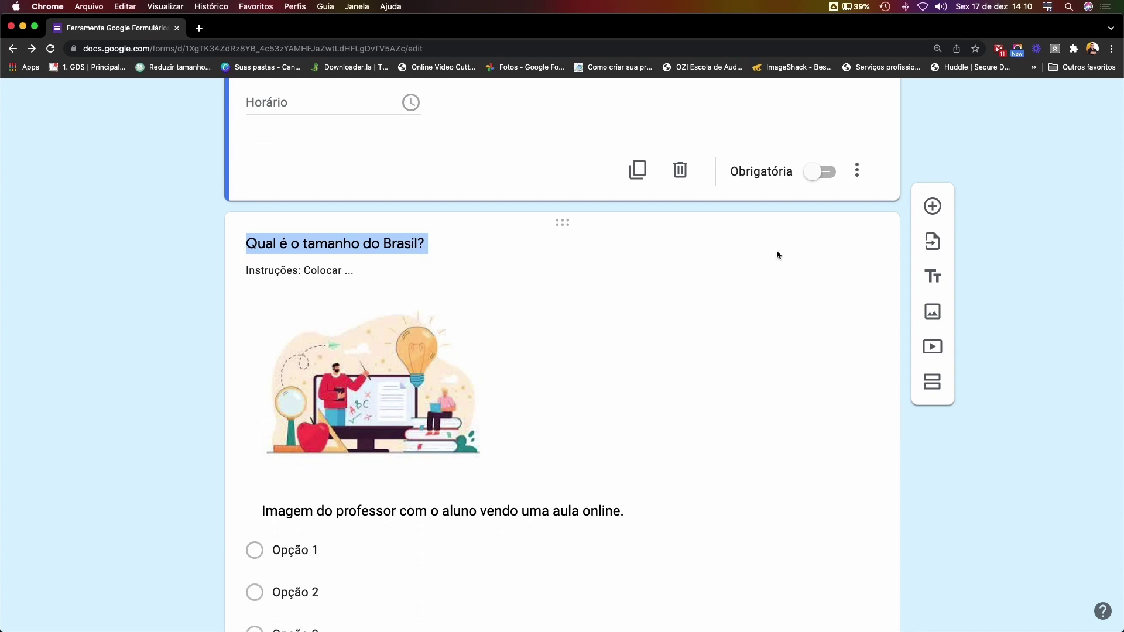
Add a title and description block directly below the form header and title it "Dados cadastrais"
scroll(776, 251, up, 5)
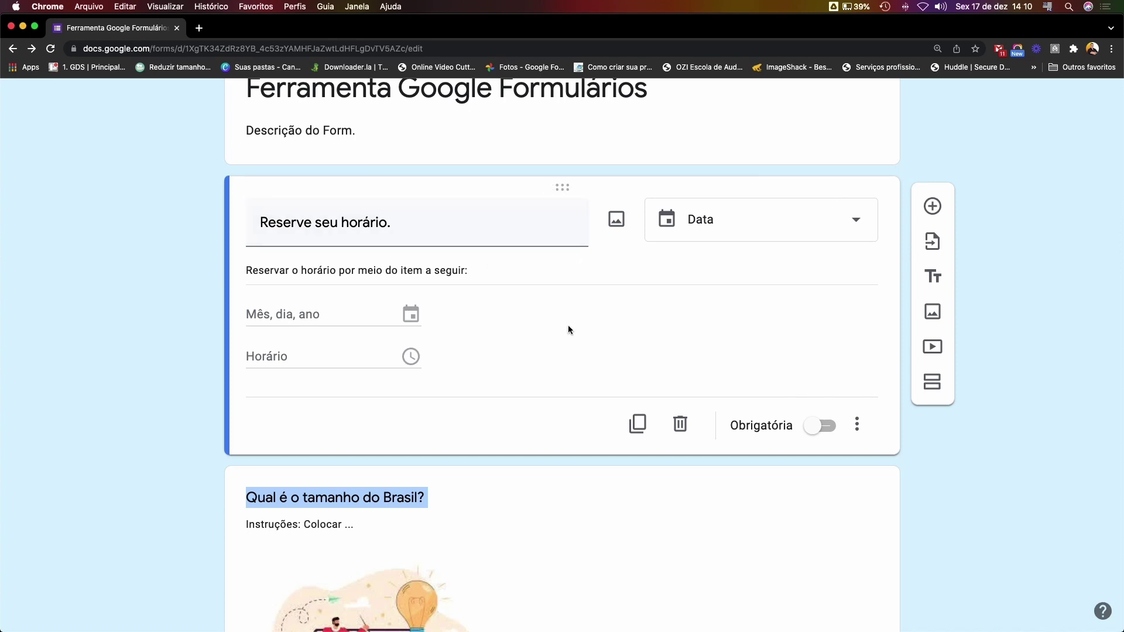
scroll(586, 348, down, 1)
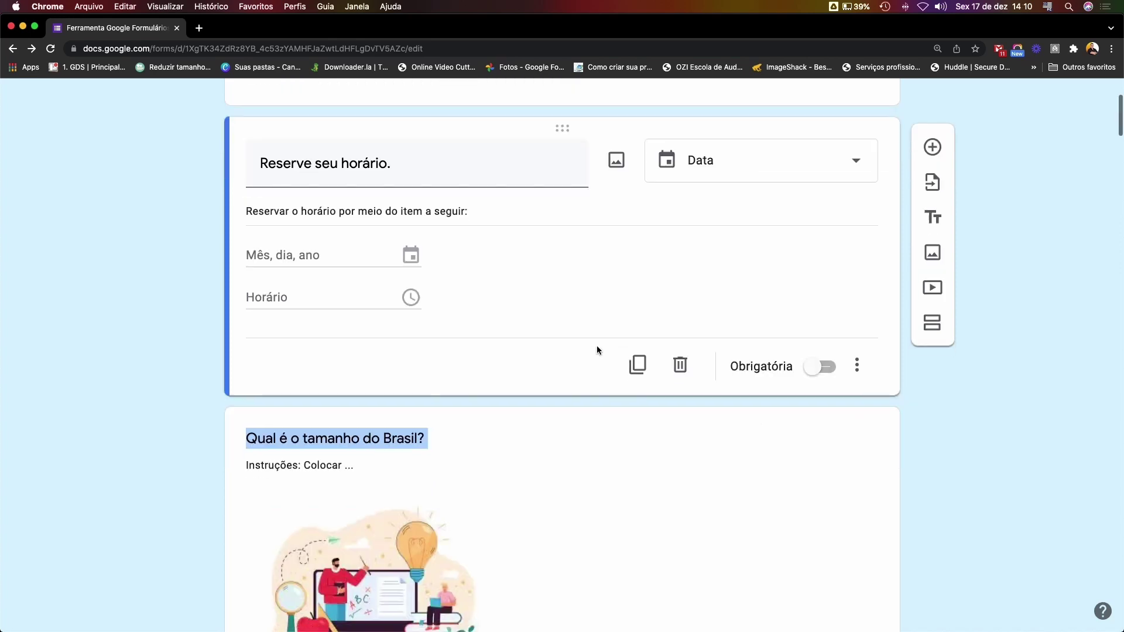
scroll(597, 349, down, 1)
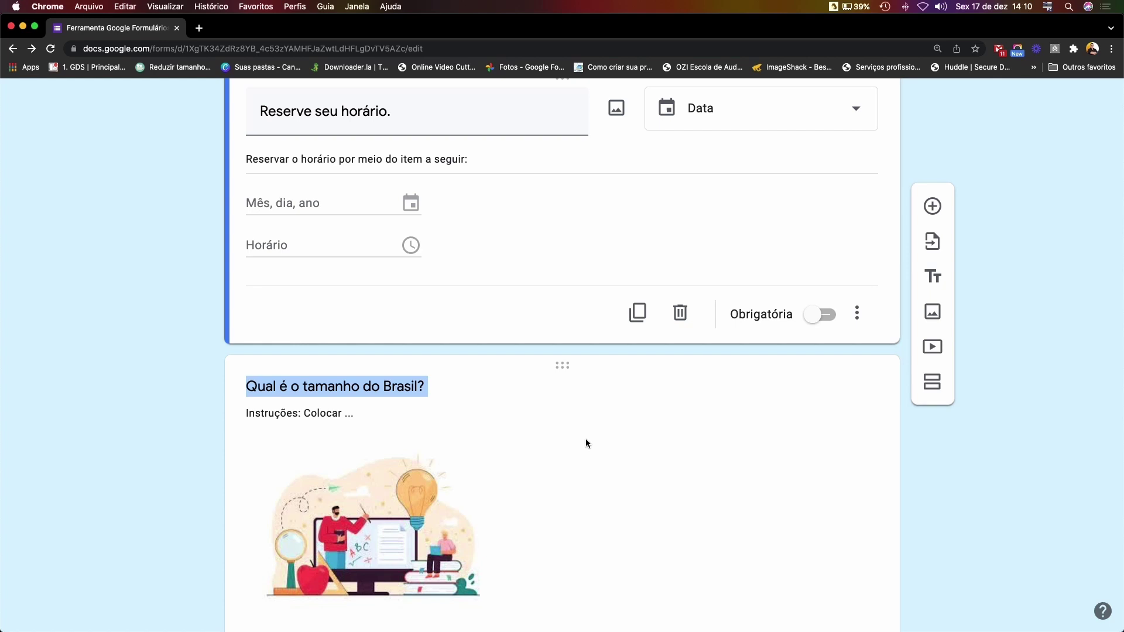
scroll(504, 411, up, 5)
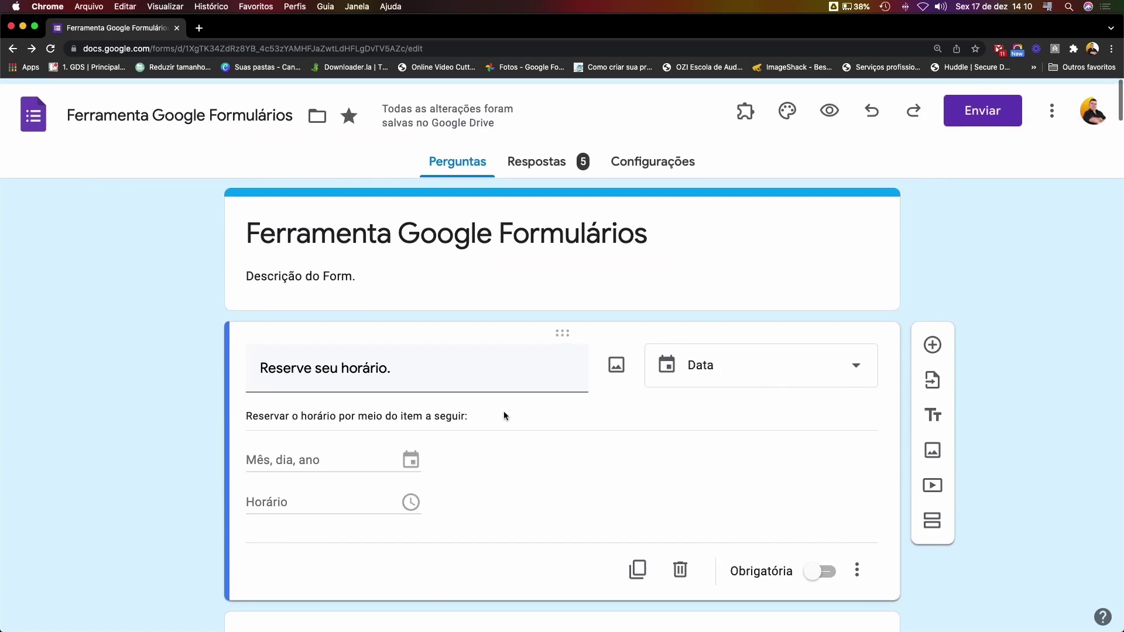
click(830, 212)
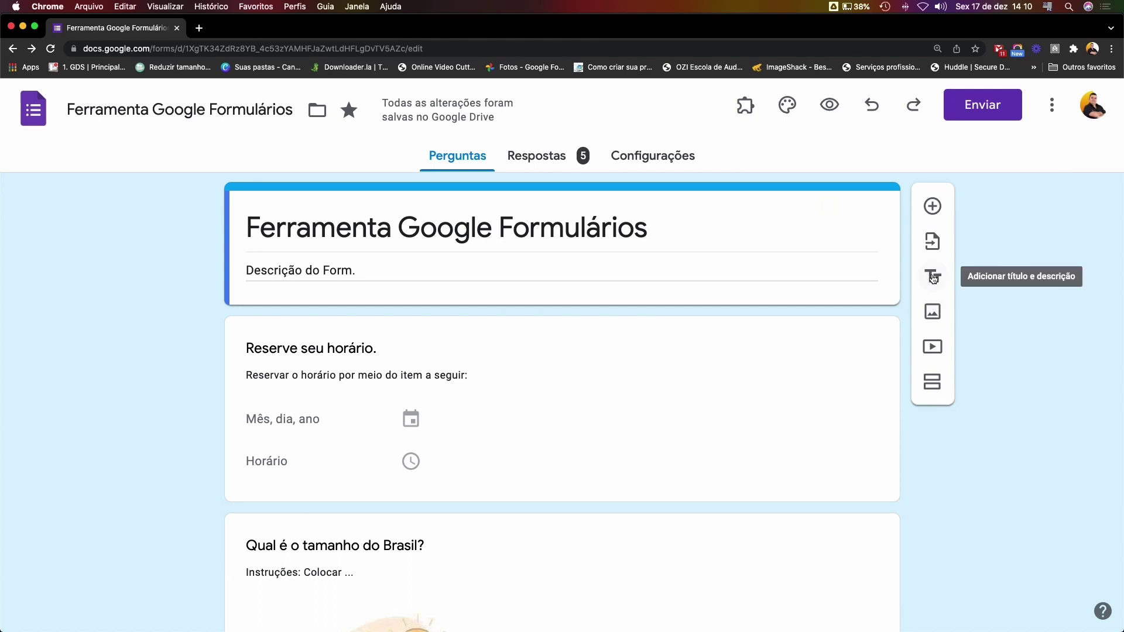
click(934, 279)
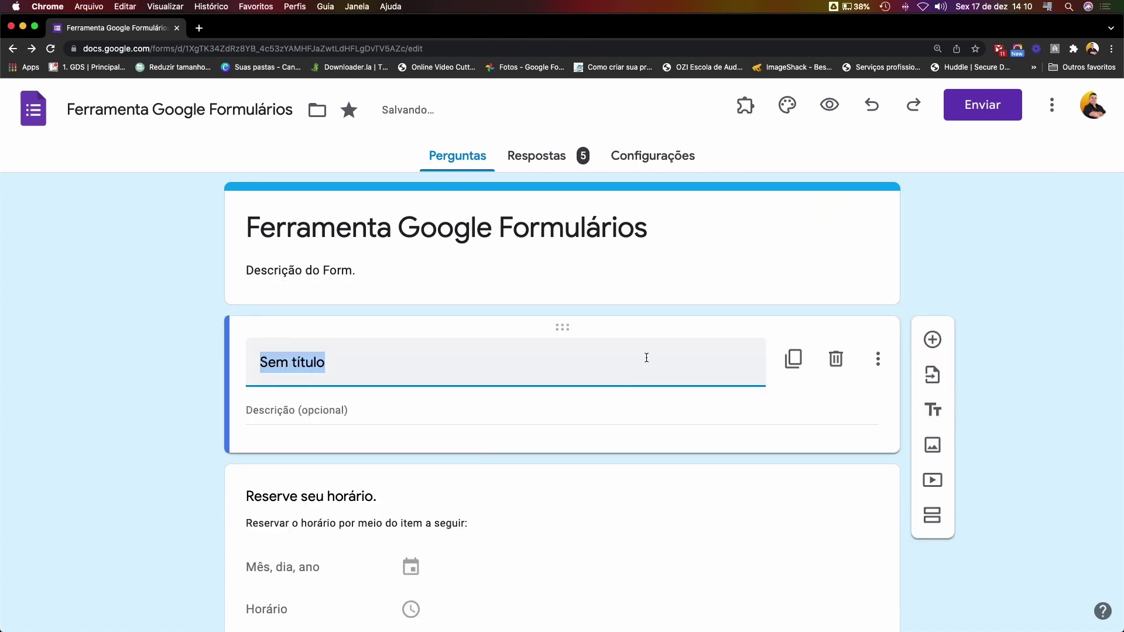
drag(248, 227, 657, 258)
click(487, 349)
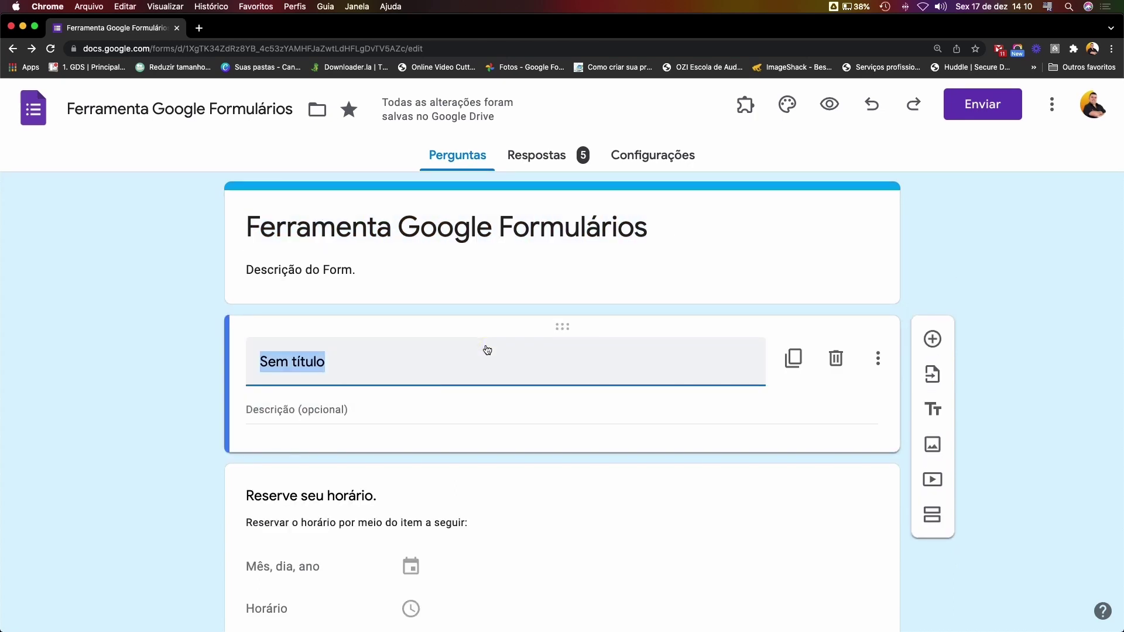
text(Dados c)
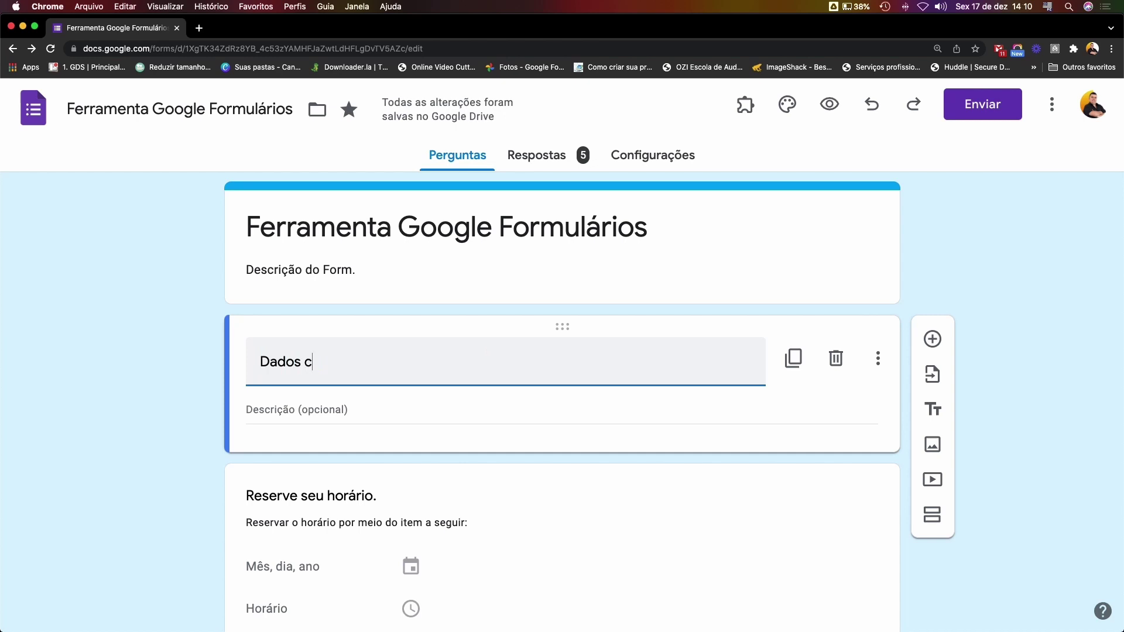
text(adastrais)
Duplicate the "Dados cadastrais" block, title the copy "Dados específicos" and check its display options
click(795, 363)
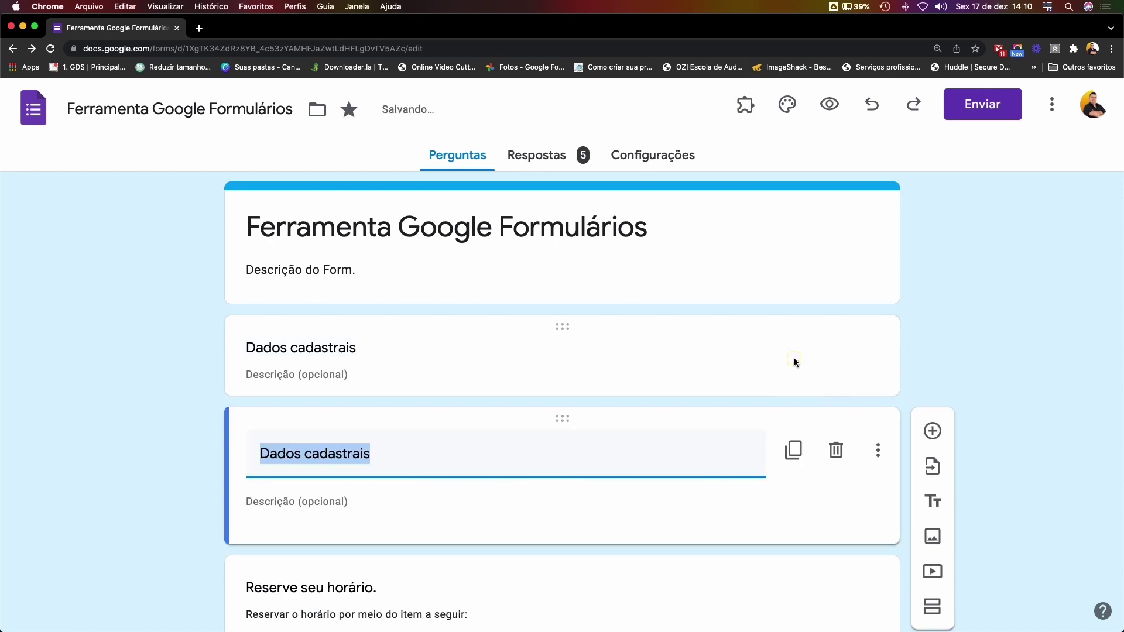
text(Dados )
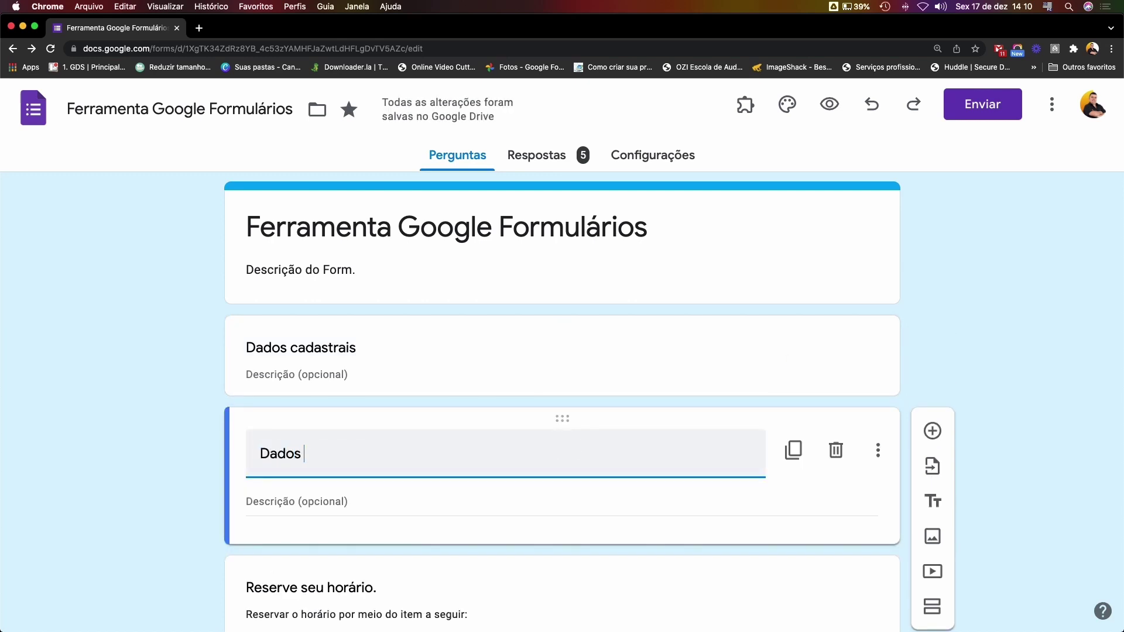
text(específicos)
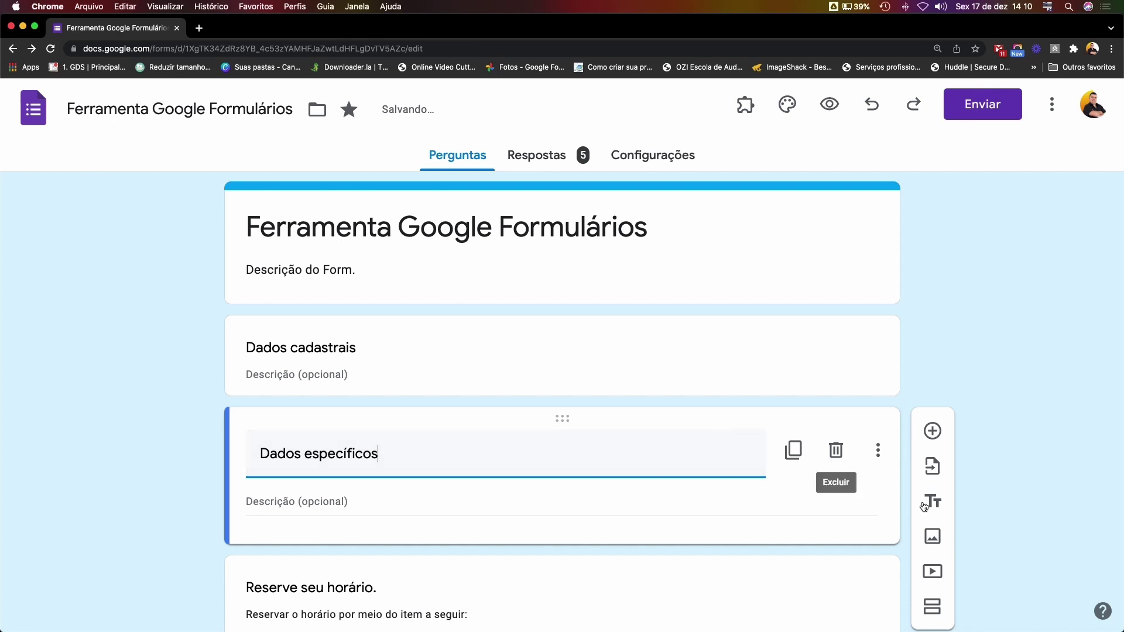
click(883, 455)
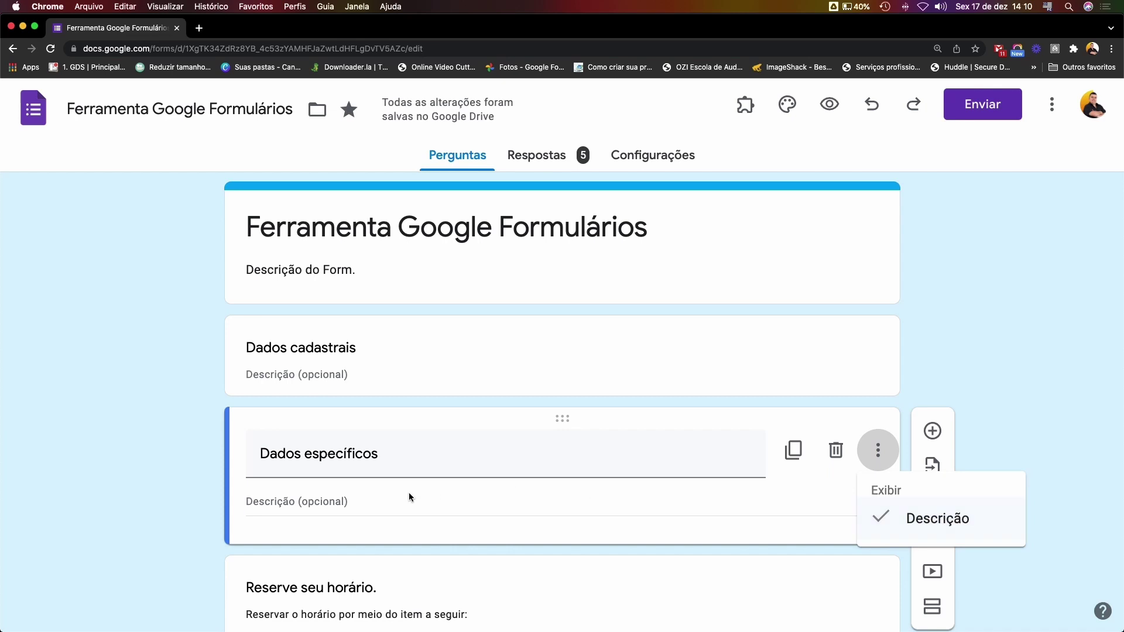
click(385, 500)
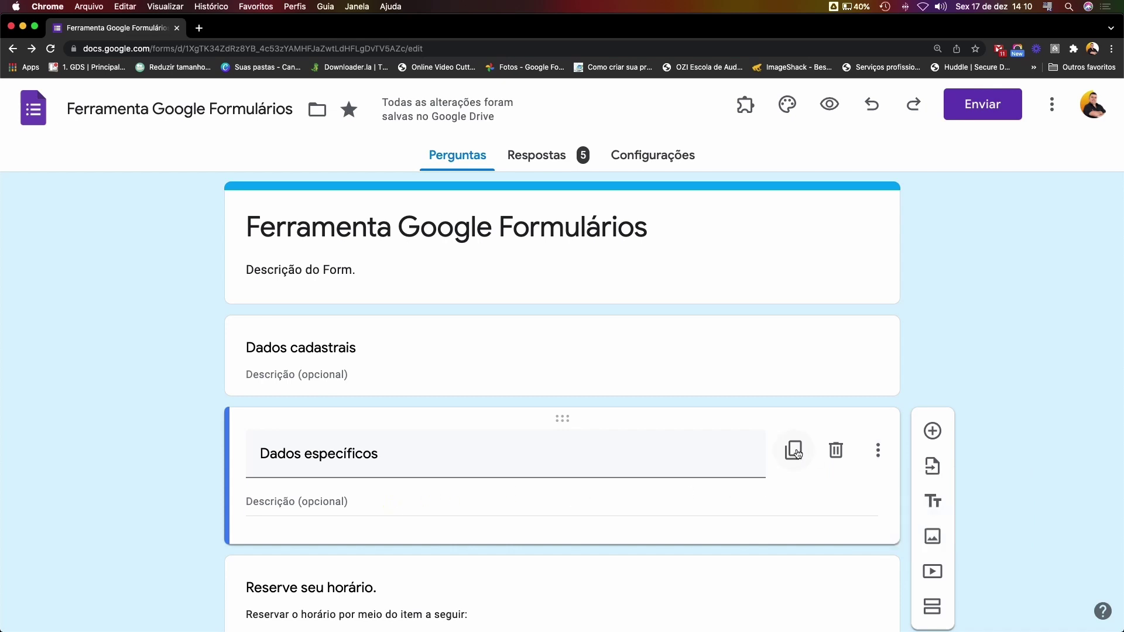
Insert the desktop image tipo-de-educacao.jpg as a new item below the "Dados específicos" block
scroll(859, 470, down, 3)
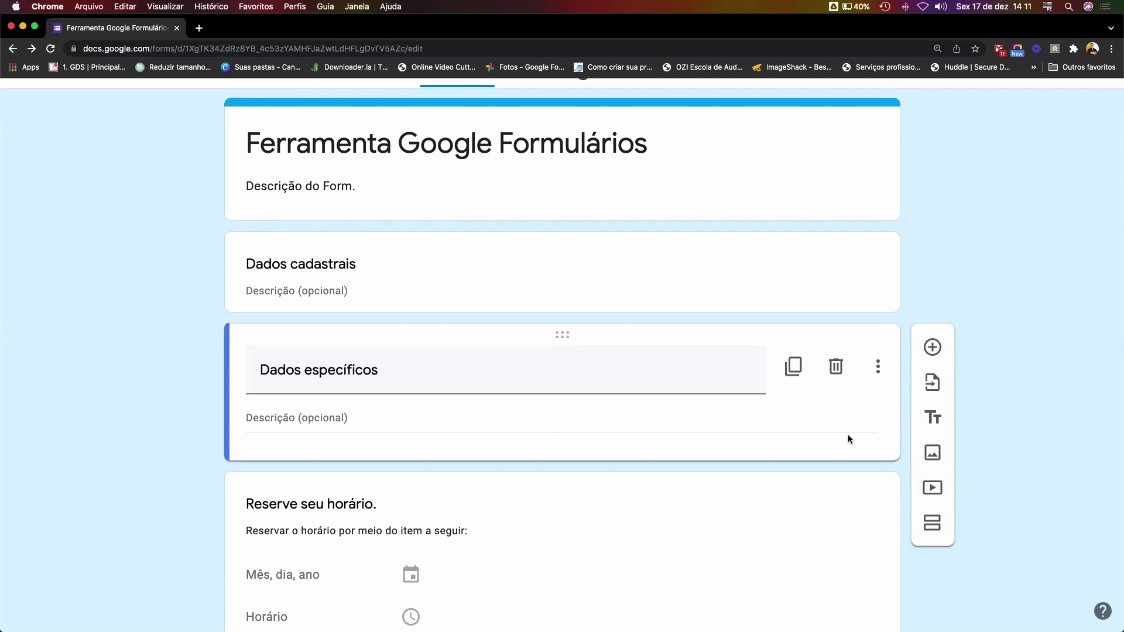
click(935, 453)
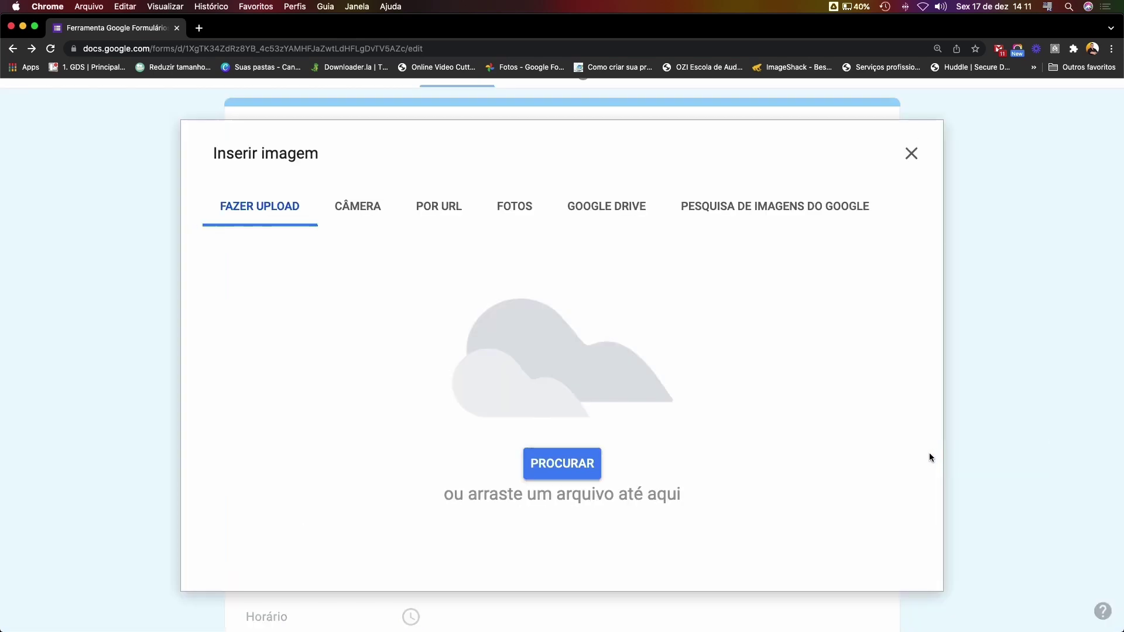
key(F11)
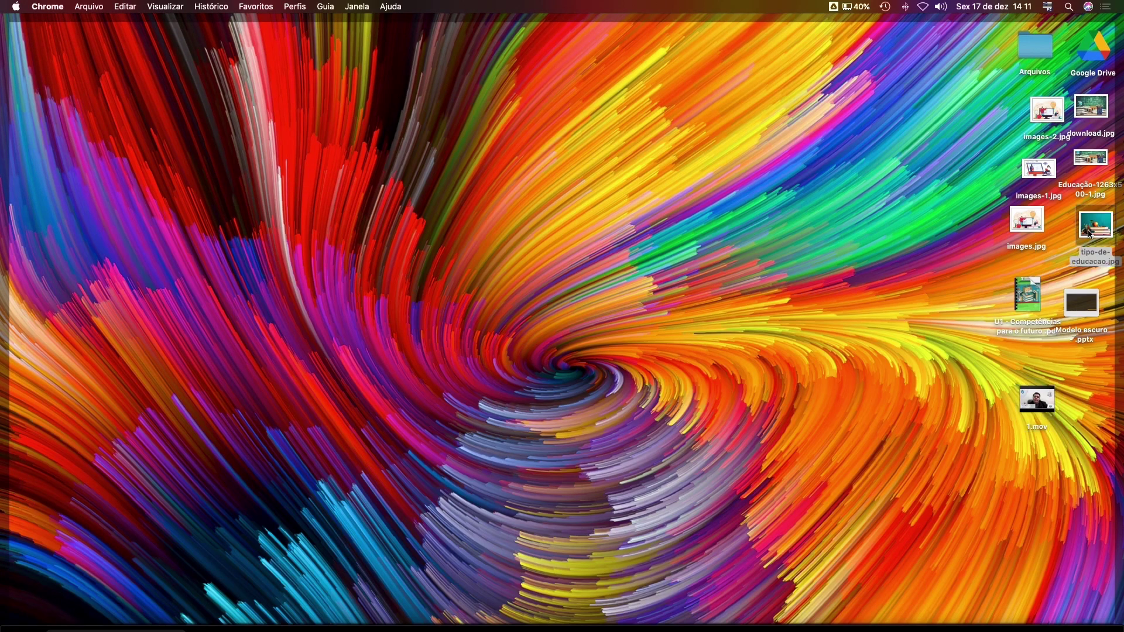
drag(1090, 233, 720, 329)
key(F11)
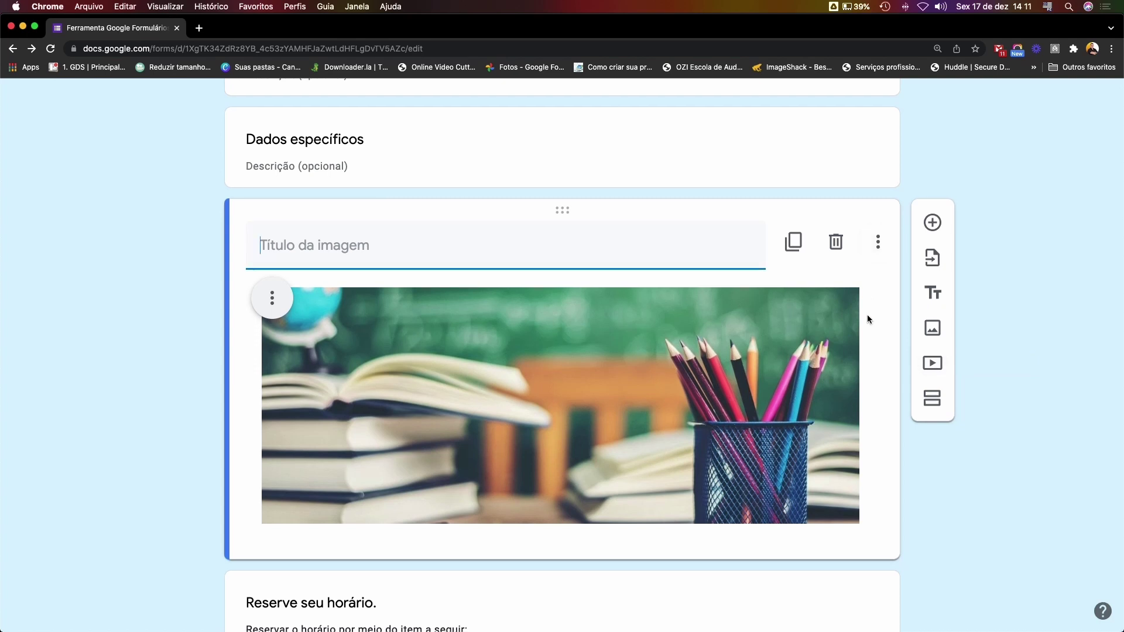
scroll(866, 314, down, 3)
scroll(643, 315, up, 3)
scroll(643, 315, up, 1)
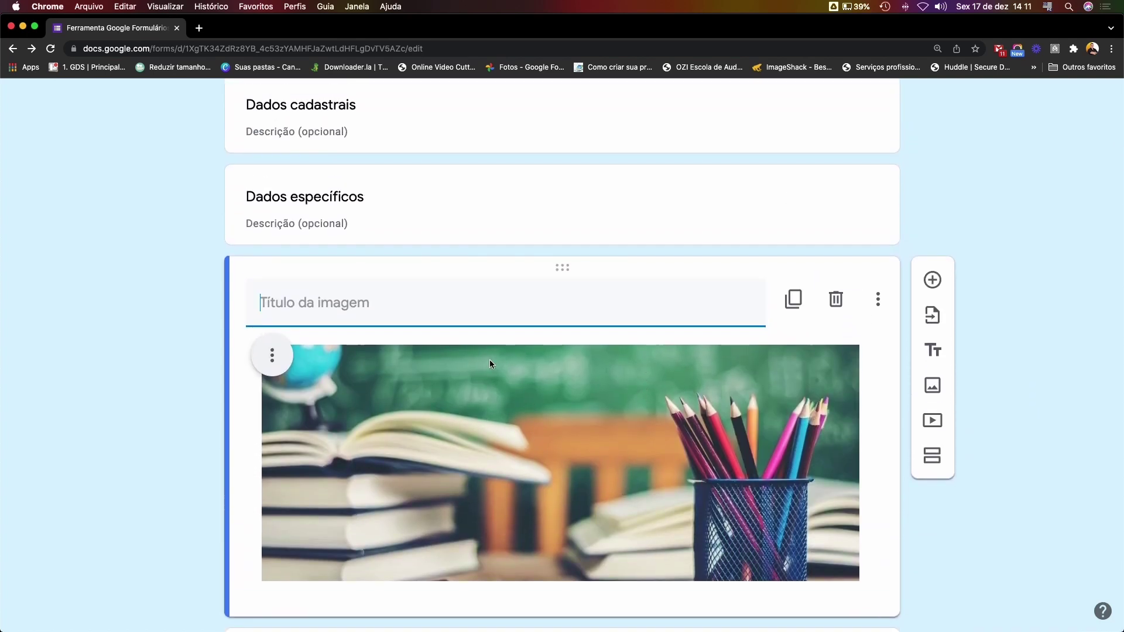
Add a new question directly below the pencil image and title it "Qual lápis você mais gostou?"
scroll(523, 485, down, 5)
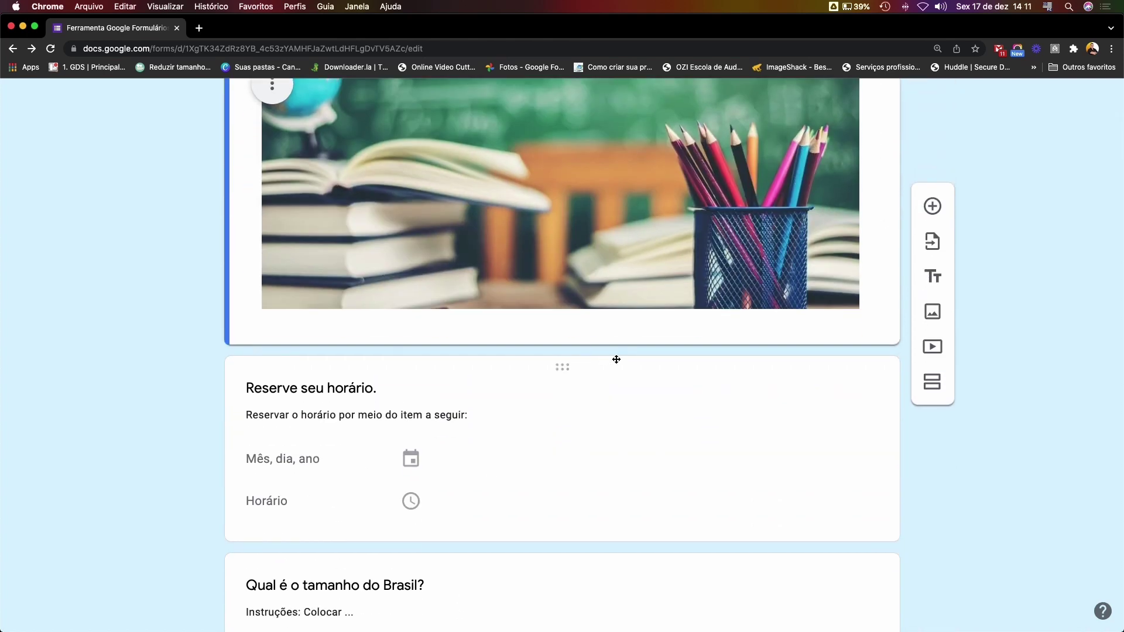
scroll(657, 359, up, 5)
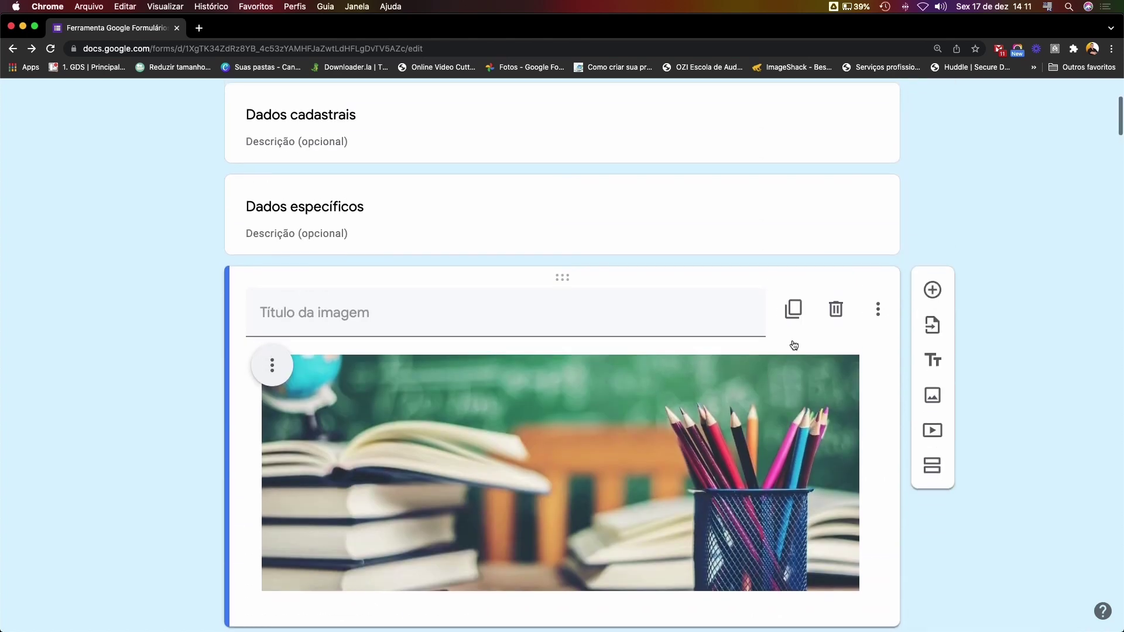
click(932, 288)
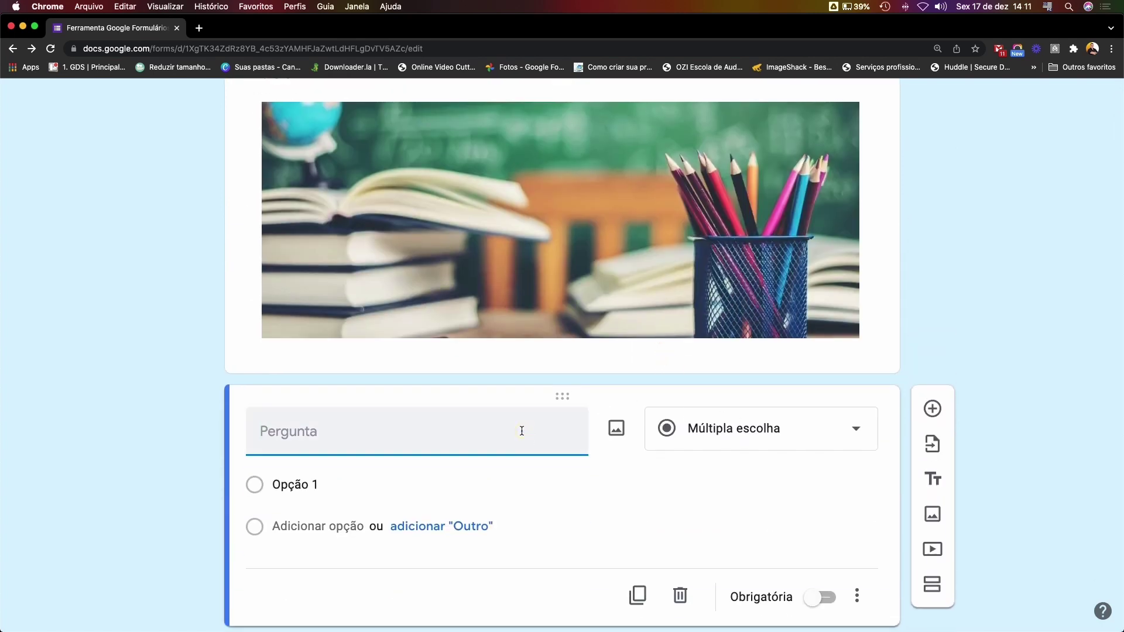
text(Qual lápis v)
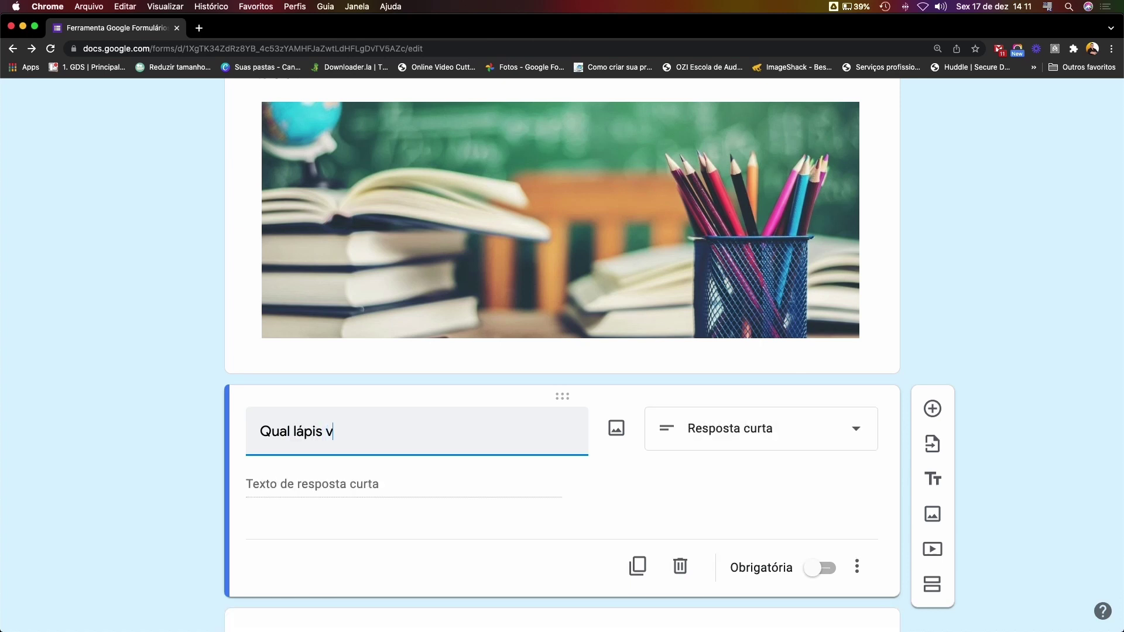
text(ocê mais gostou?)
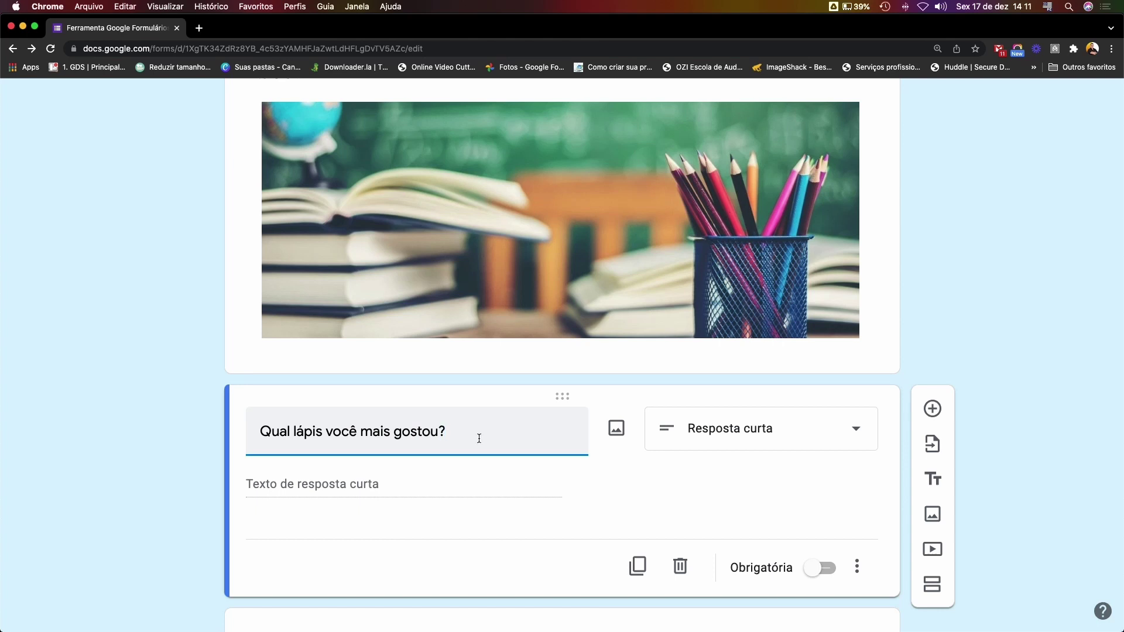
Set the question type to Múltipla escolha and extend the answers to four options, Opção 1 to Opção 4
click(761, 426)
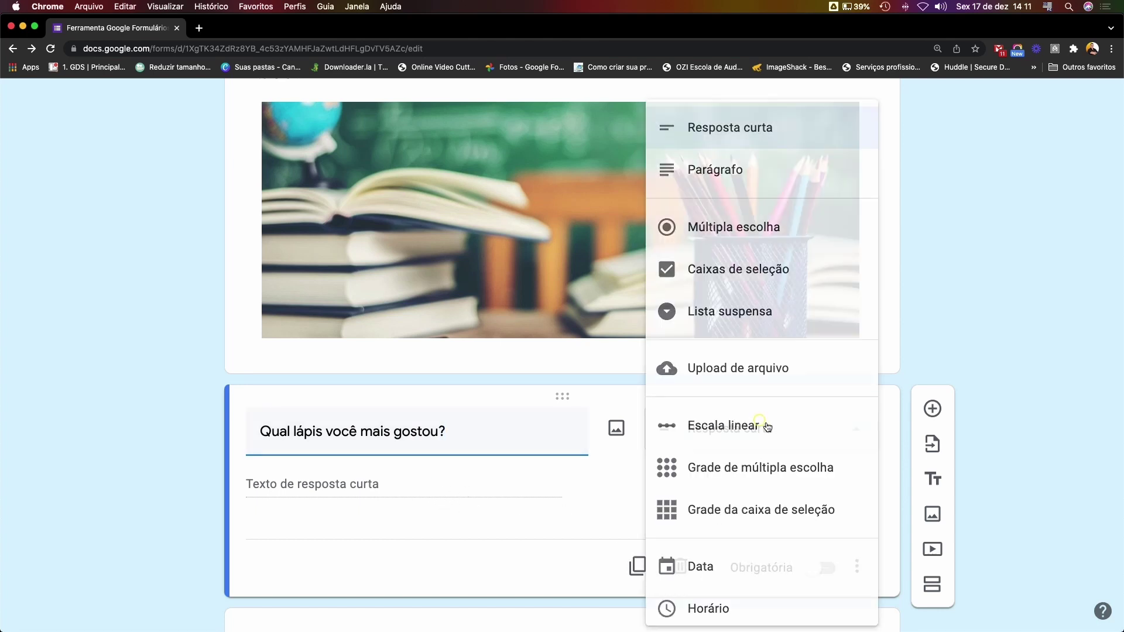
click(760, 228)
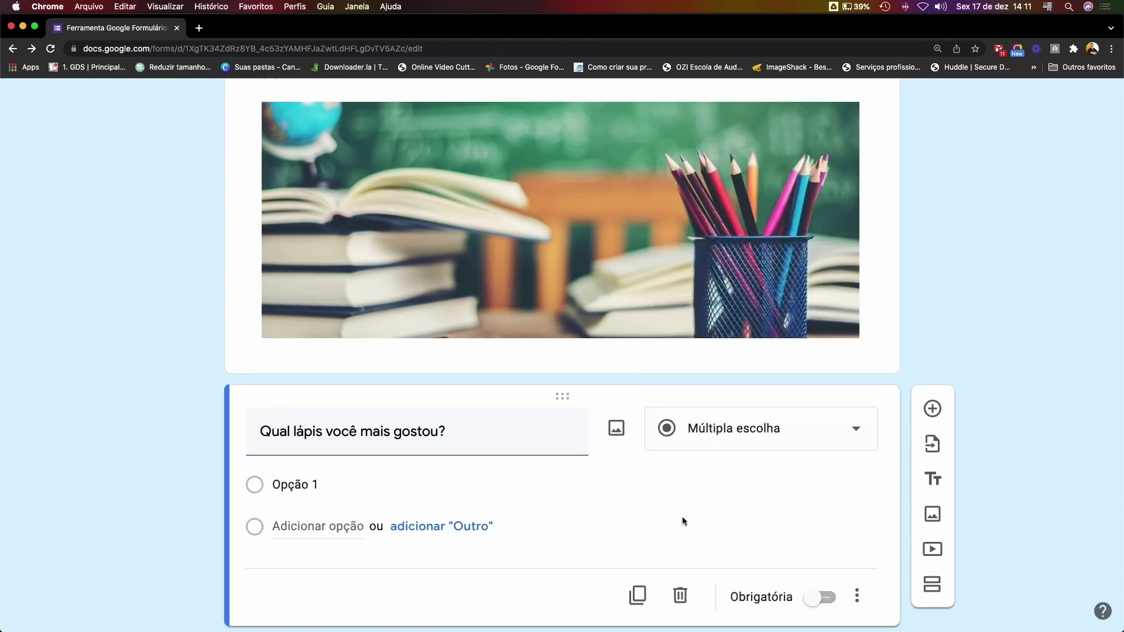
click(775, 427)
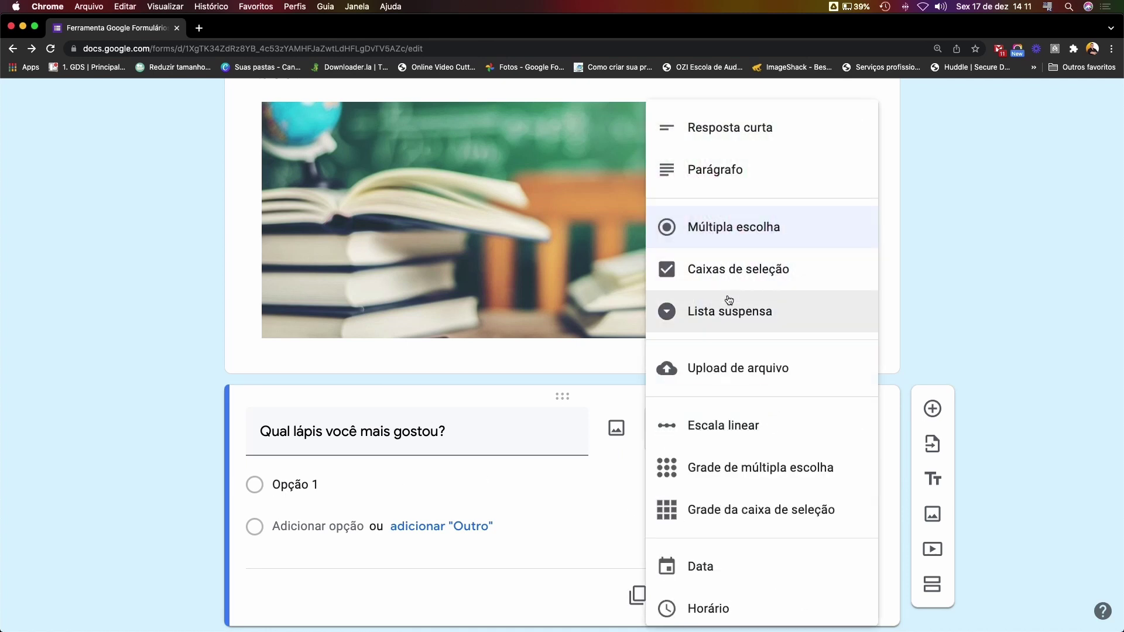
click(703, 220)
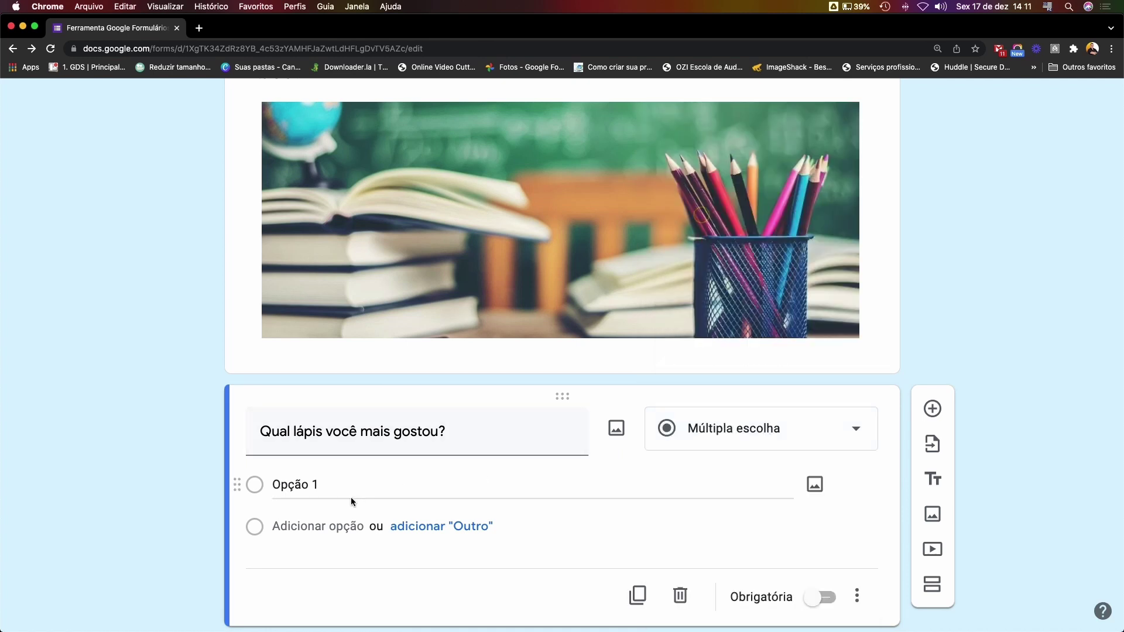
click(347, 477)
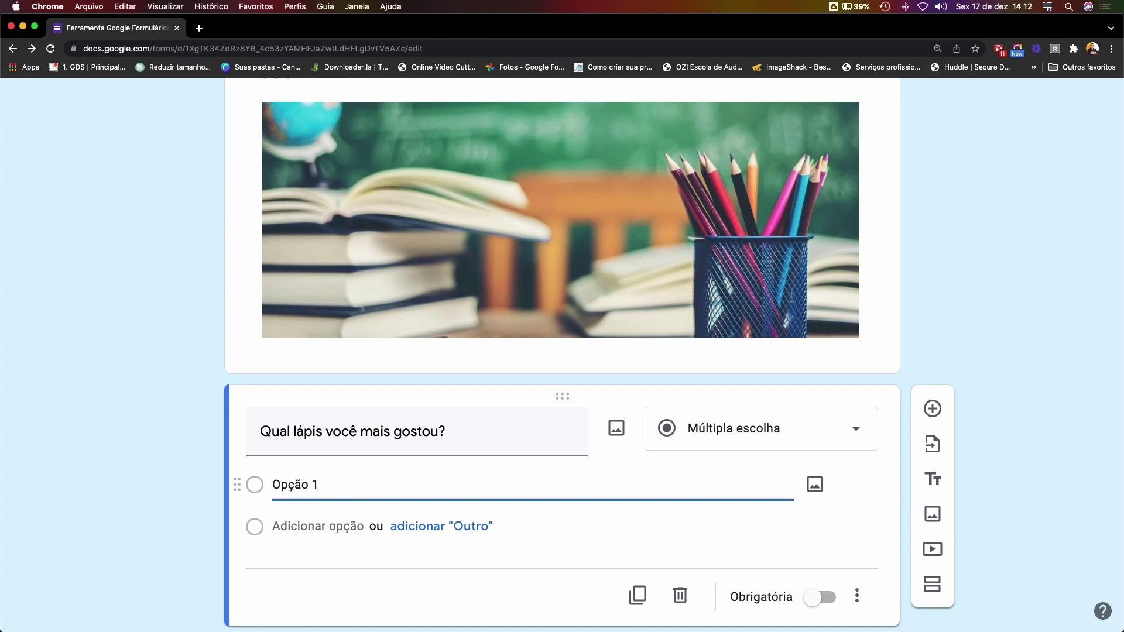
key(Return)
key(Return)
key(Return)
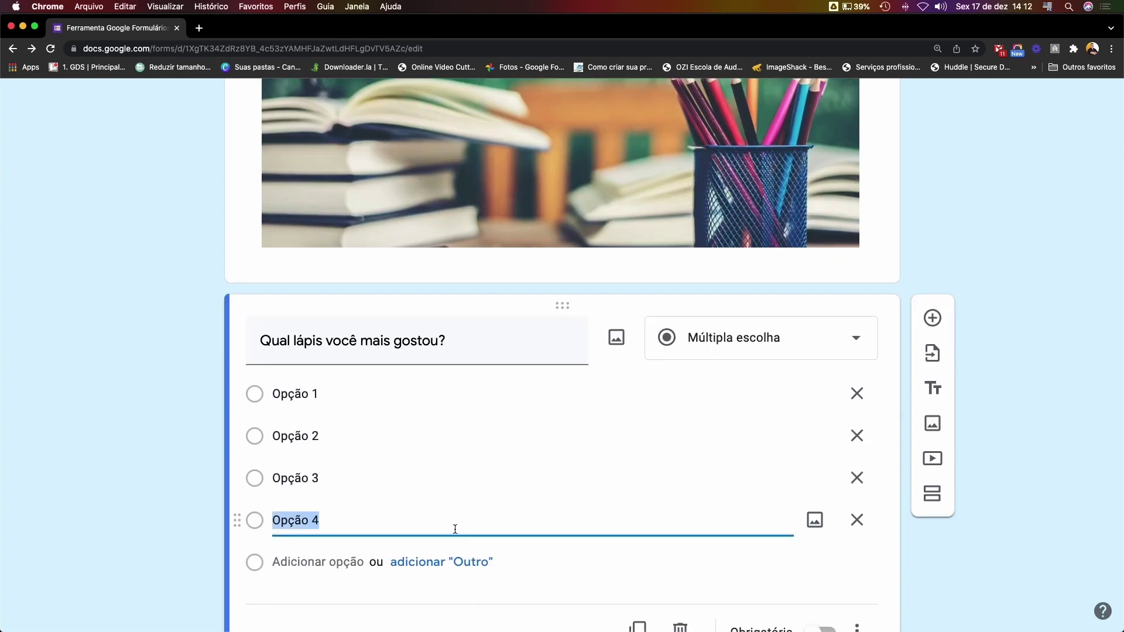
Review the image together with the answer options of the question beneath it and the neighbouring form items
scroll(509, 537, up, 5)
scroll(508, 537, up, 1)
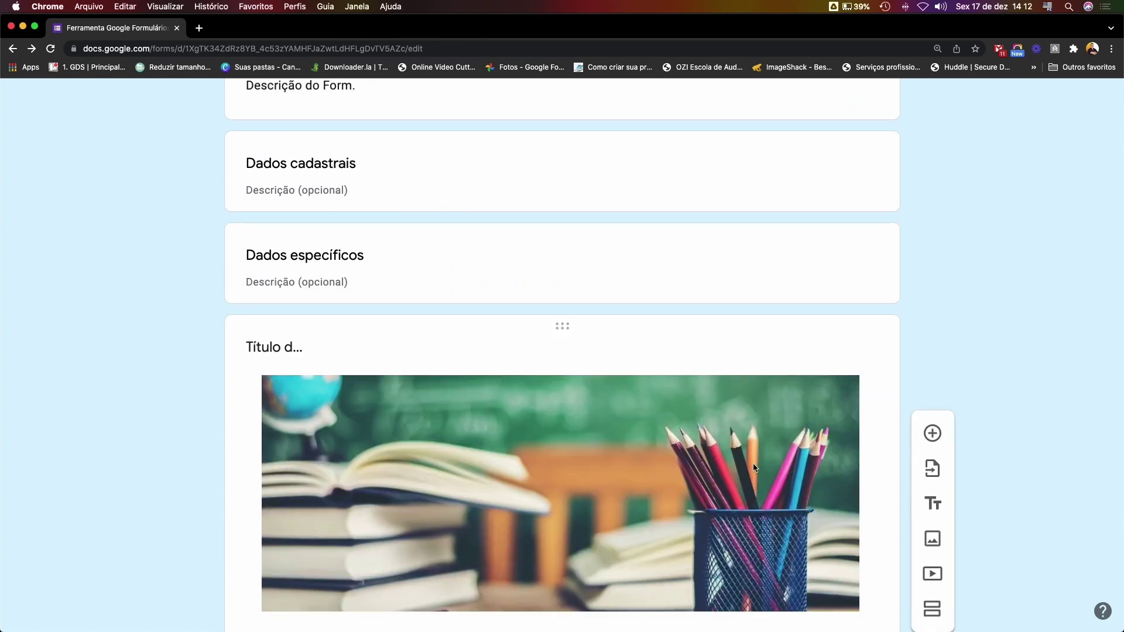
scroll(719, 441, down, 5)
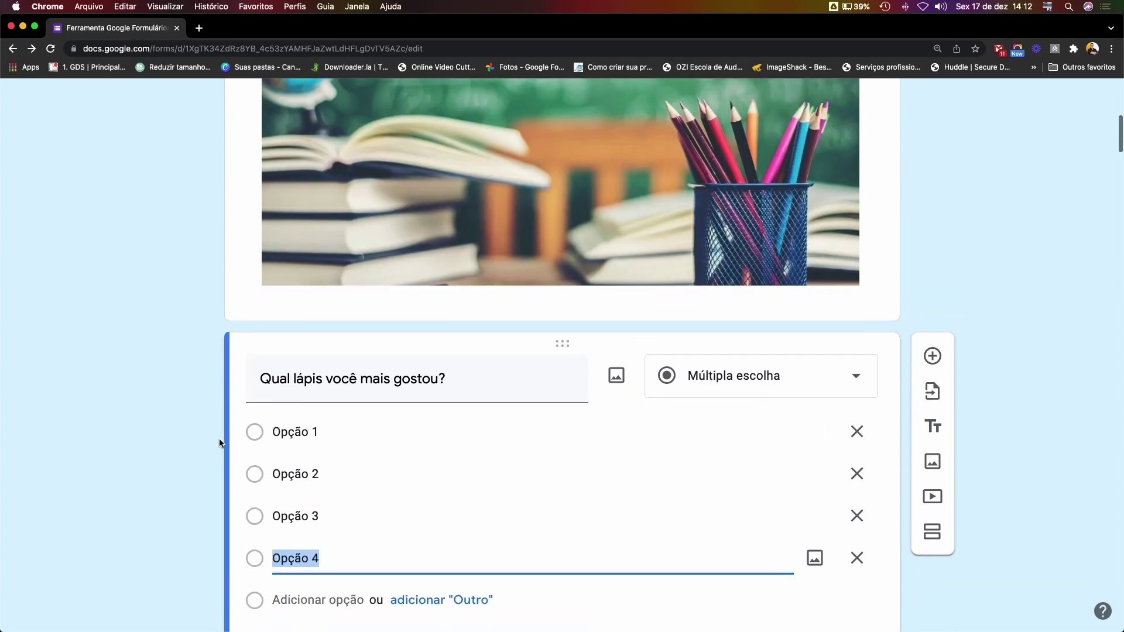
click(257, 478)
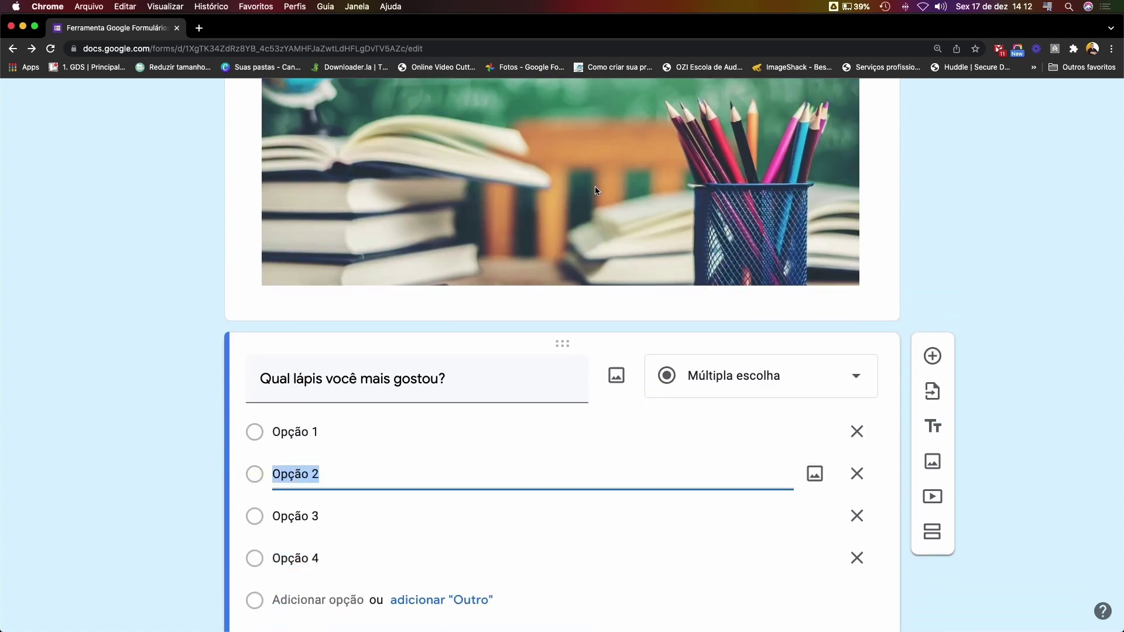
scroll(726, 312, down, 6)
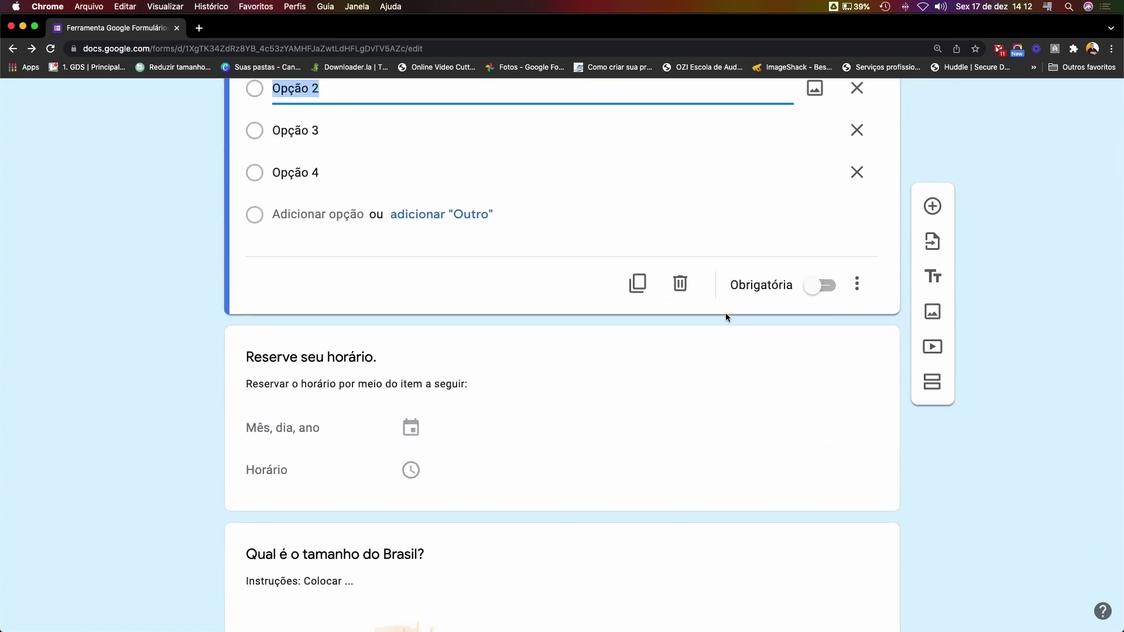
key(super+Tab)
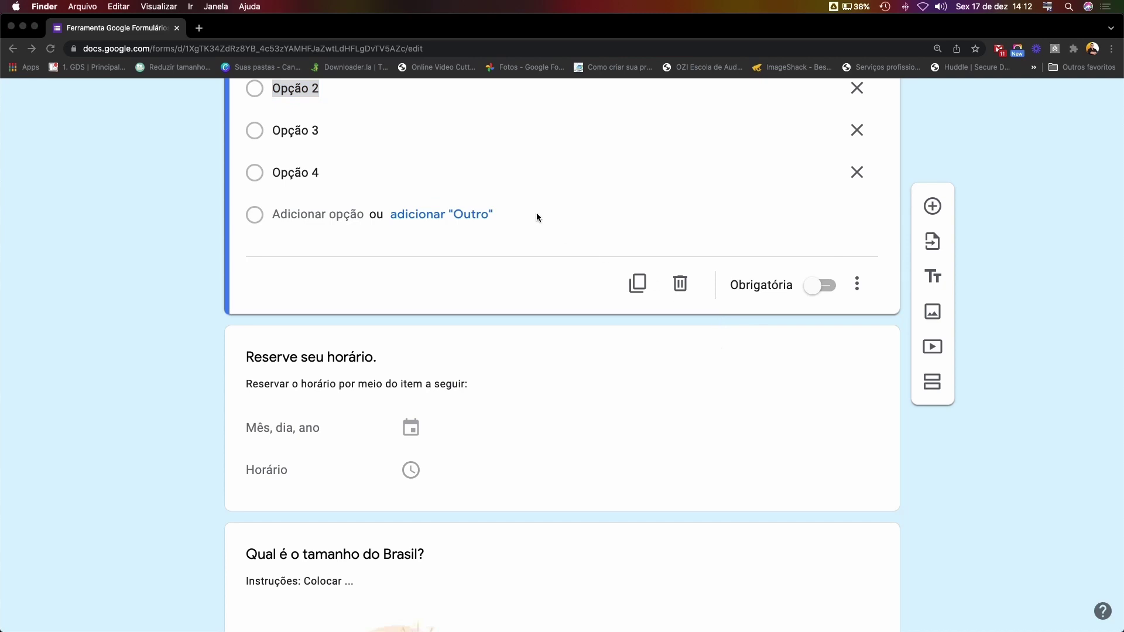
scroll(537, 216, up, 10)
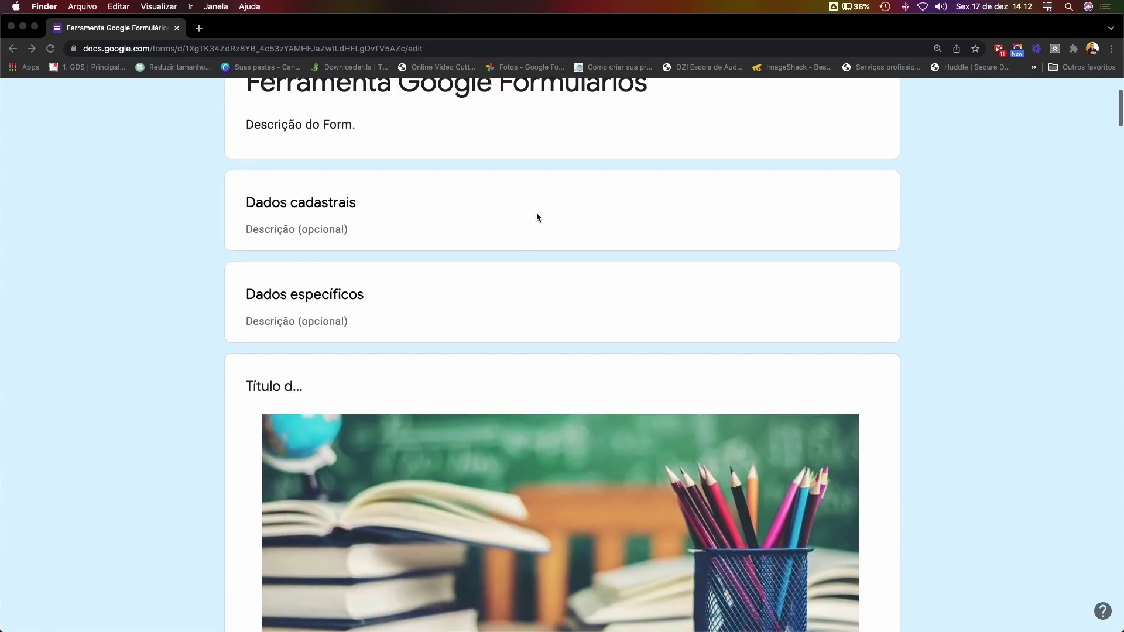
scroll(795, 367, down, 5)
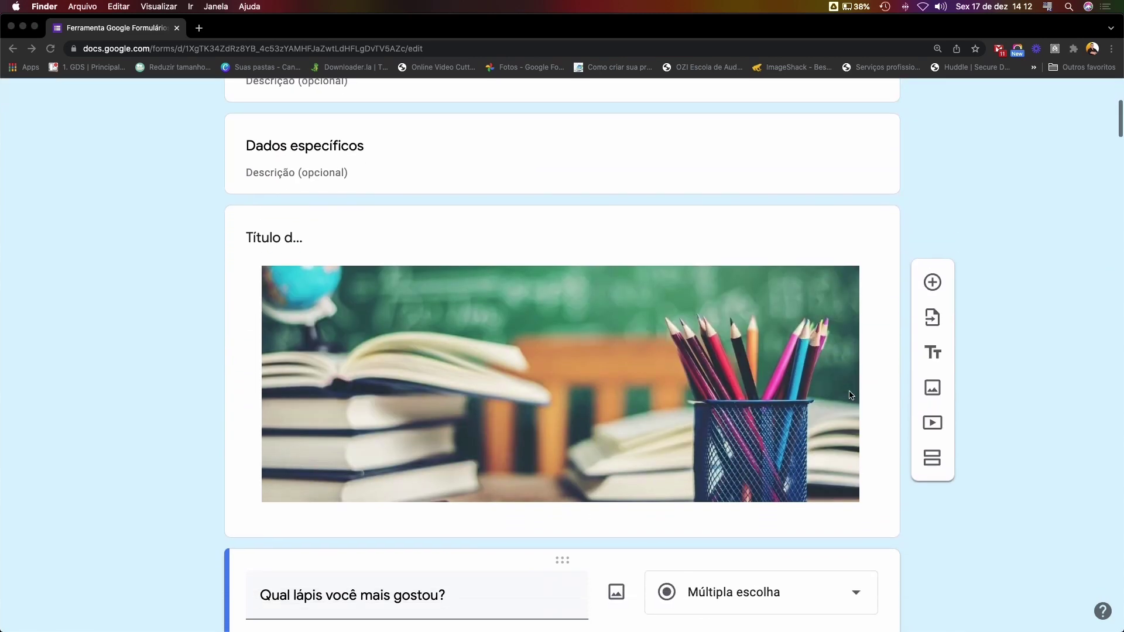
scroll(824, 230, up, 5)
Start adding a video below the "Dados cadastrais" block and check both the URL and the video search options
click(854, 205)
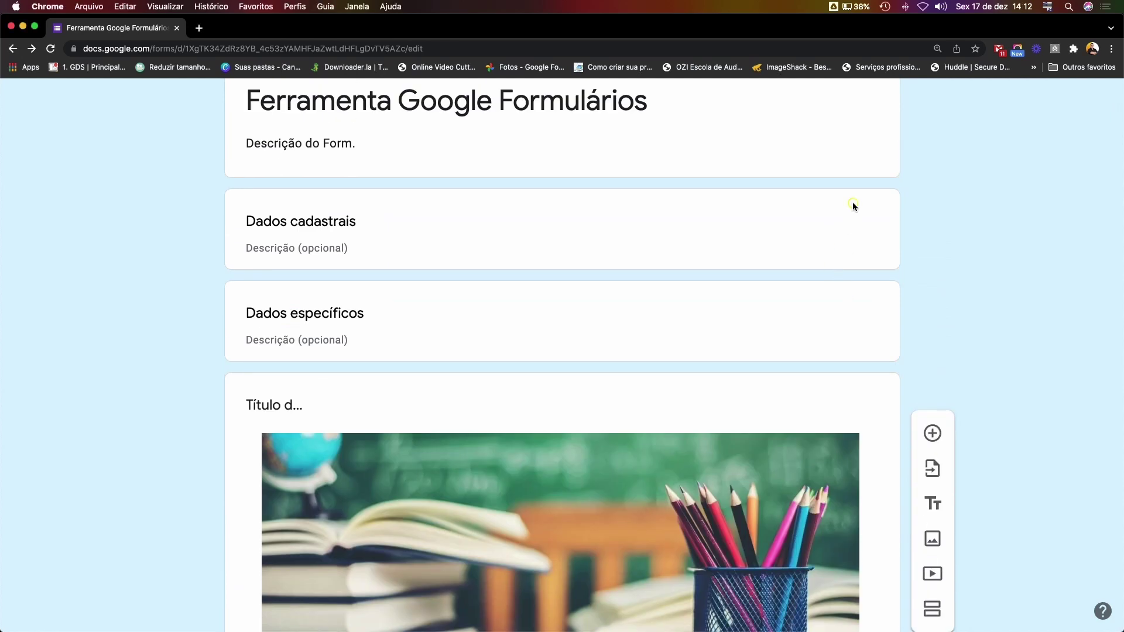
click(875, 201)
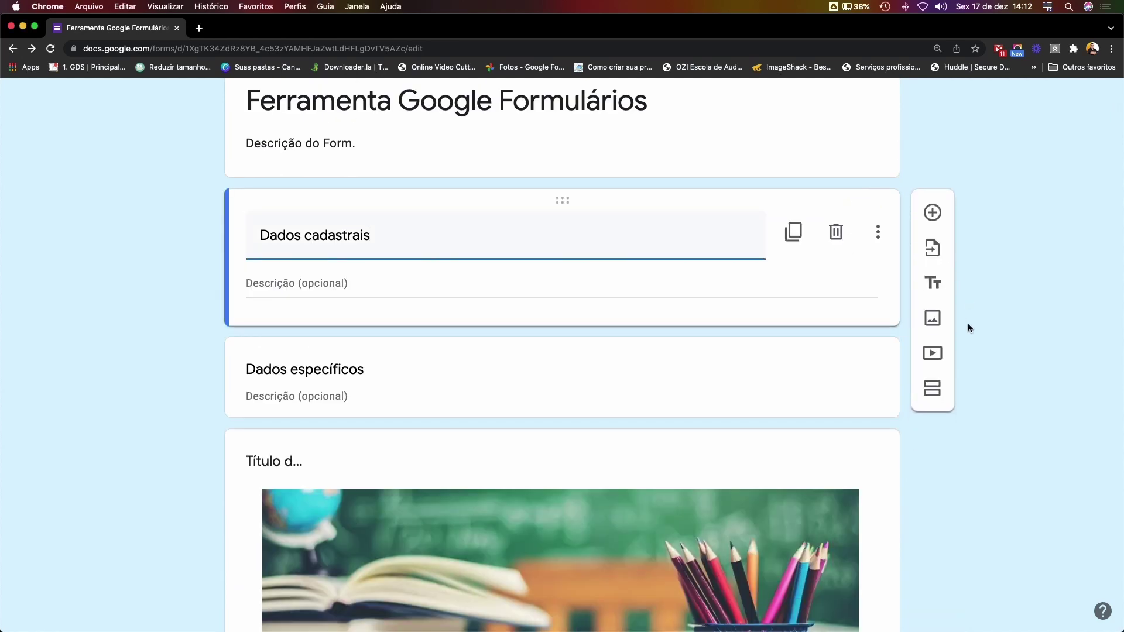
click(933, 353)
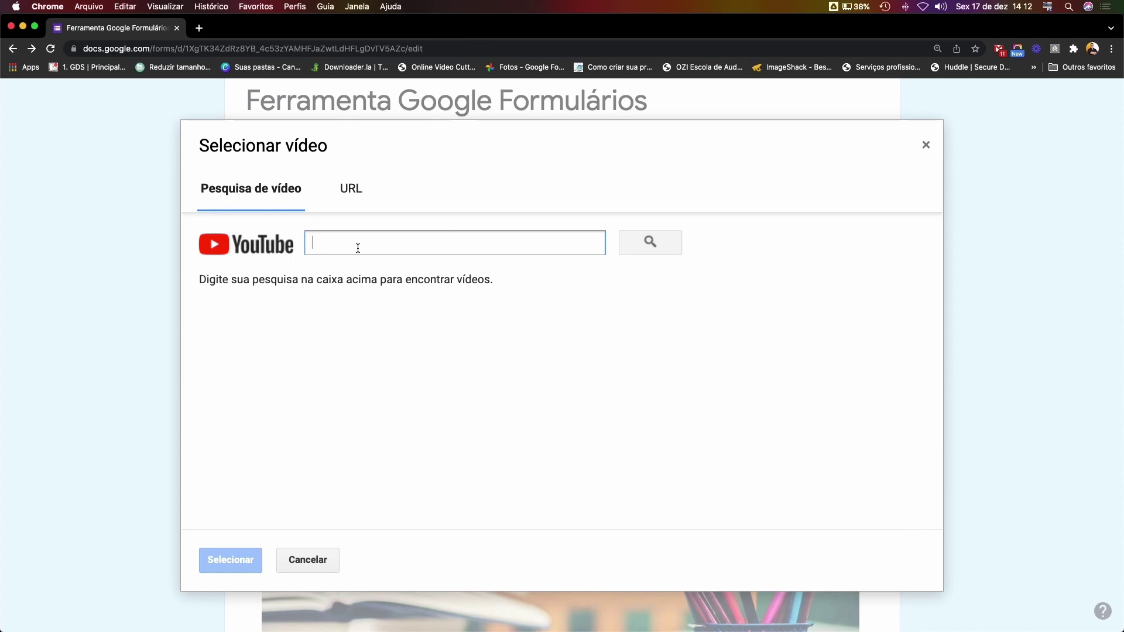
click(346, 188)
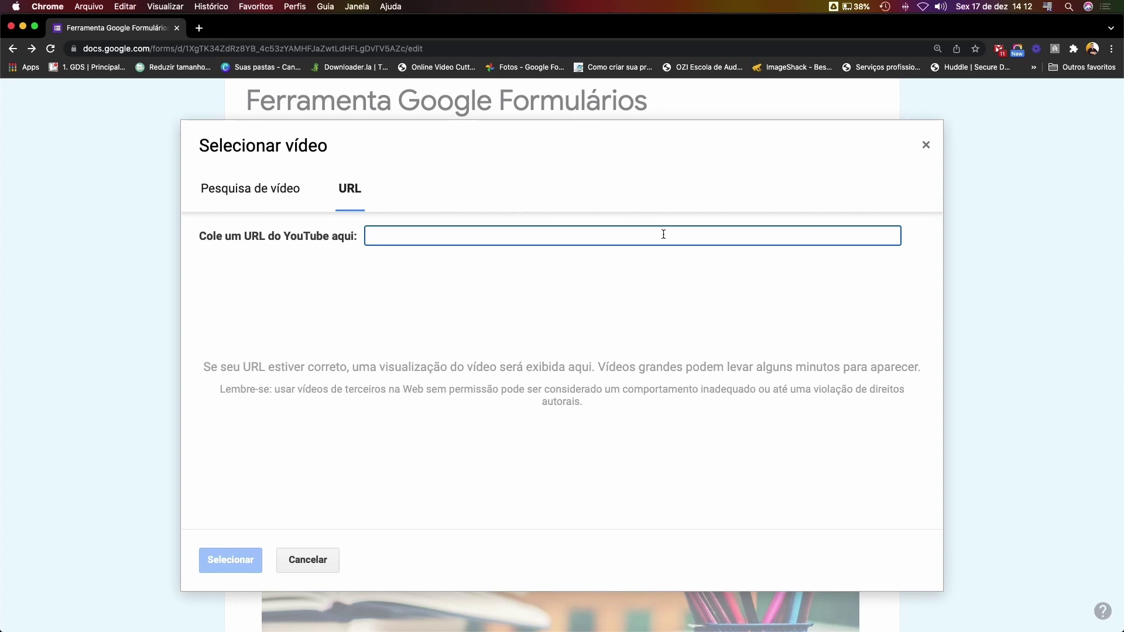
click(275, 191)
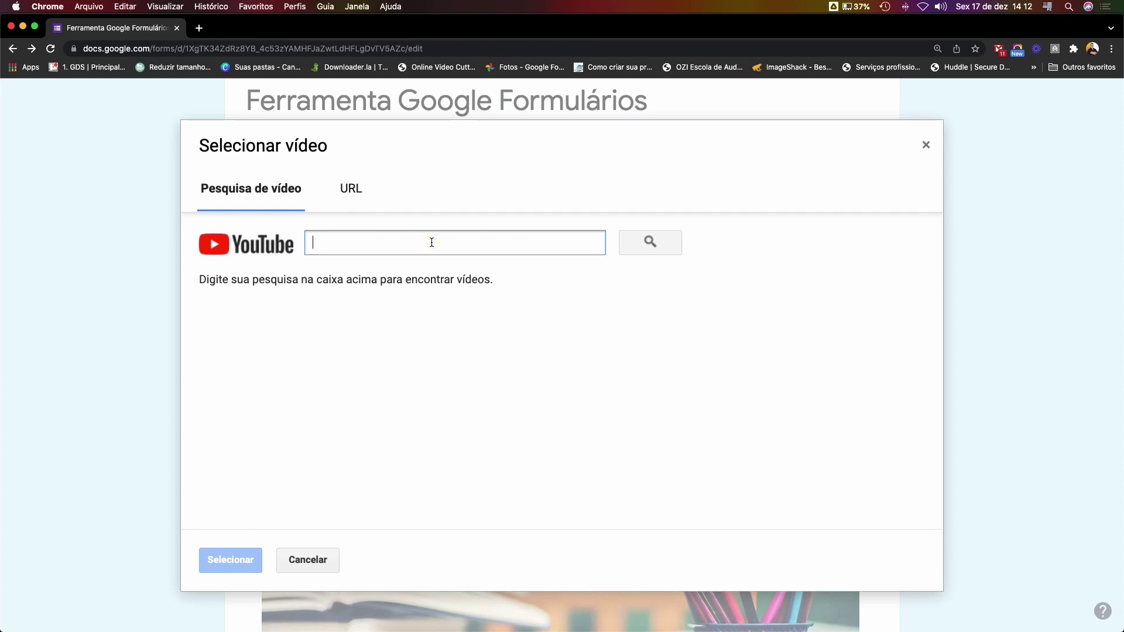
Search YouTube for "sol" and insert the video "Alef - Sol" into the form
text(sol)
key(Return)
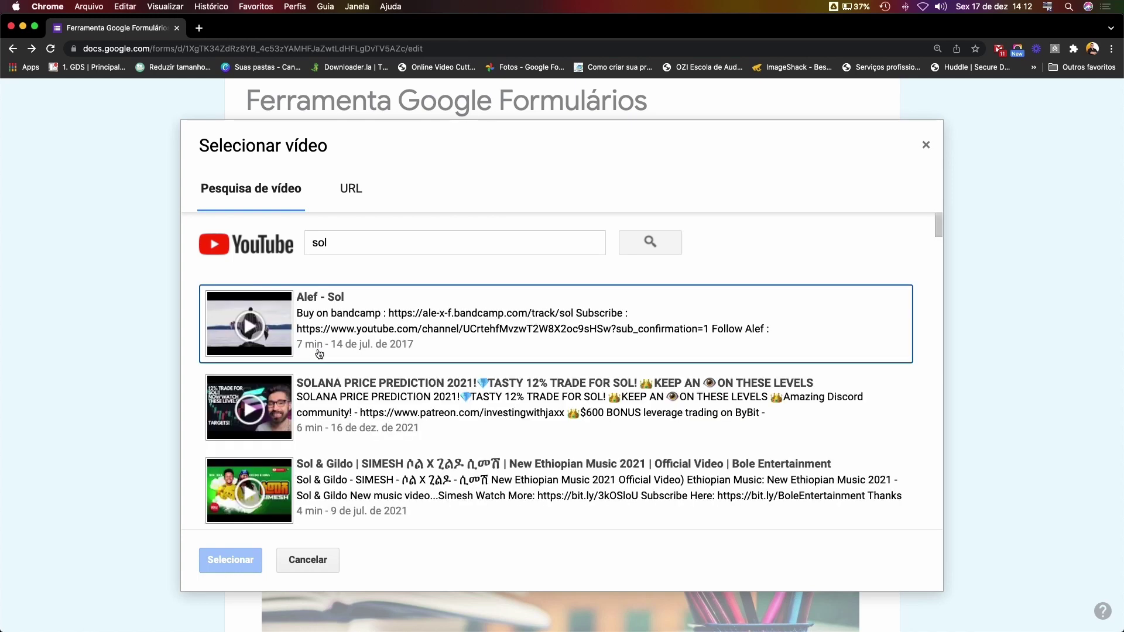
click(332, 301)
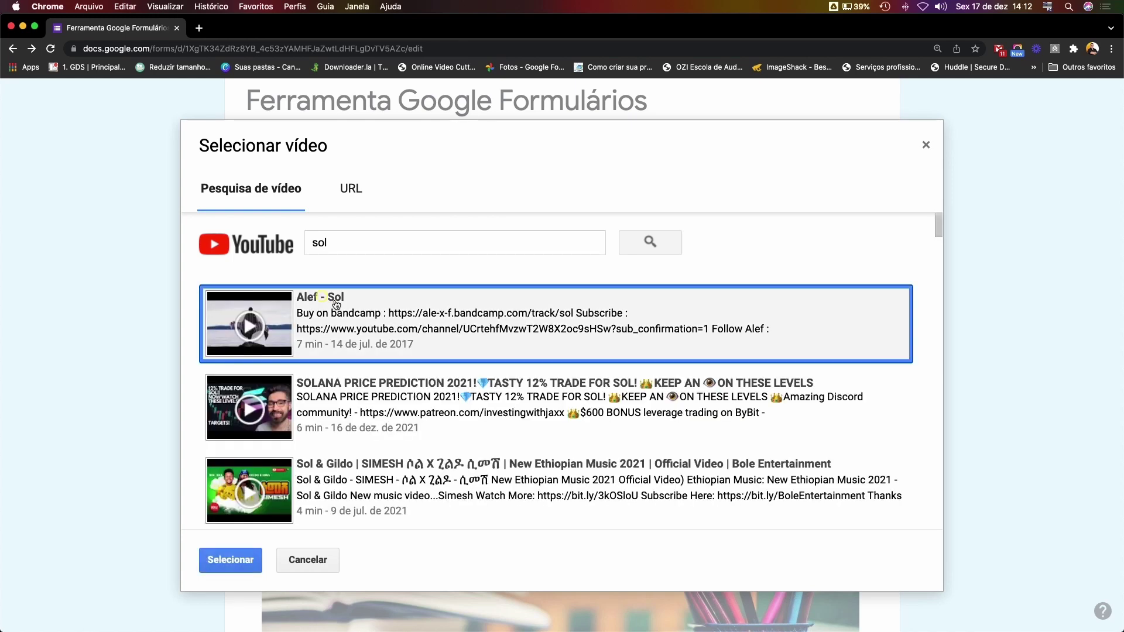
click(247, 562)
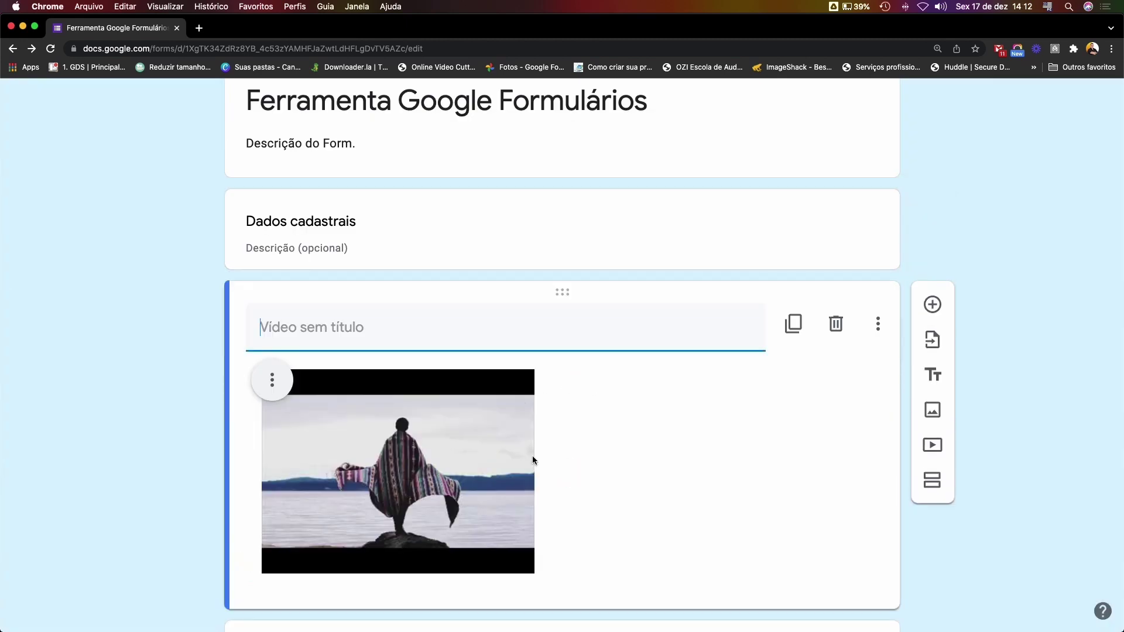
Duplicate the question "Qual lápis você mais gostou?" and move one of the two directly below the video
scroll(536, 456, down, 3)
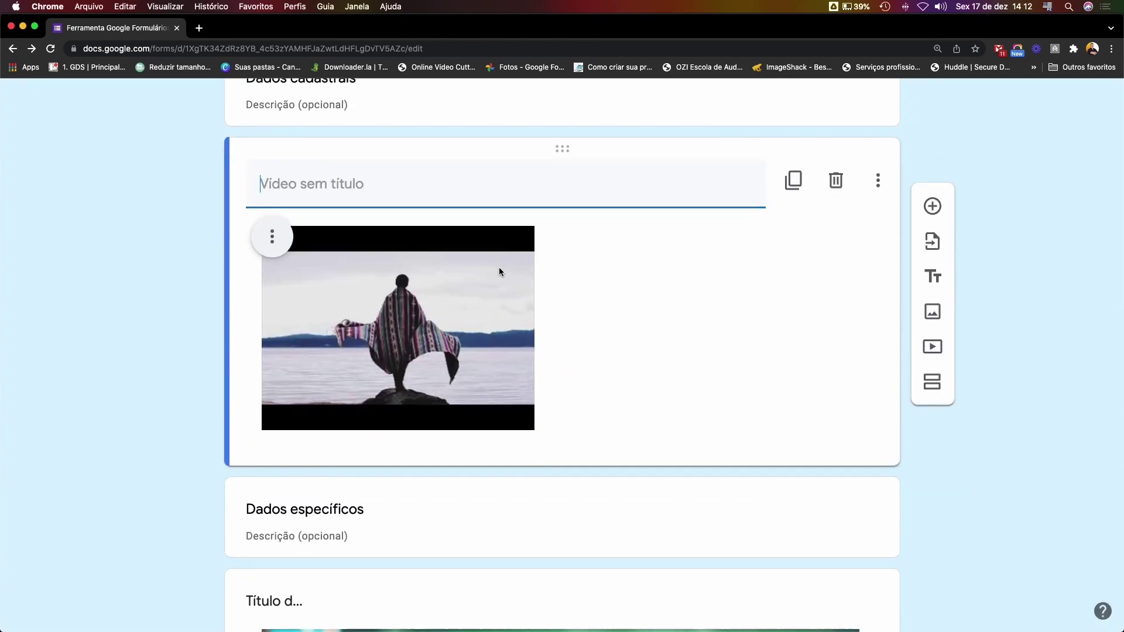
scroll(492, 351, down, 9)
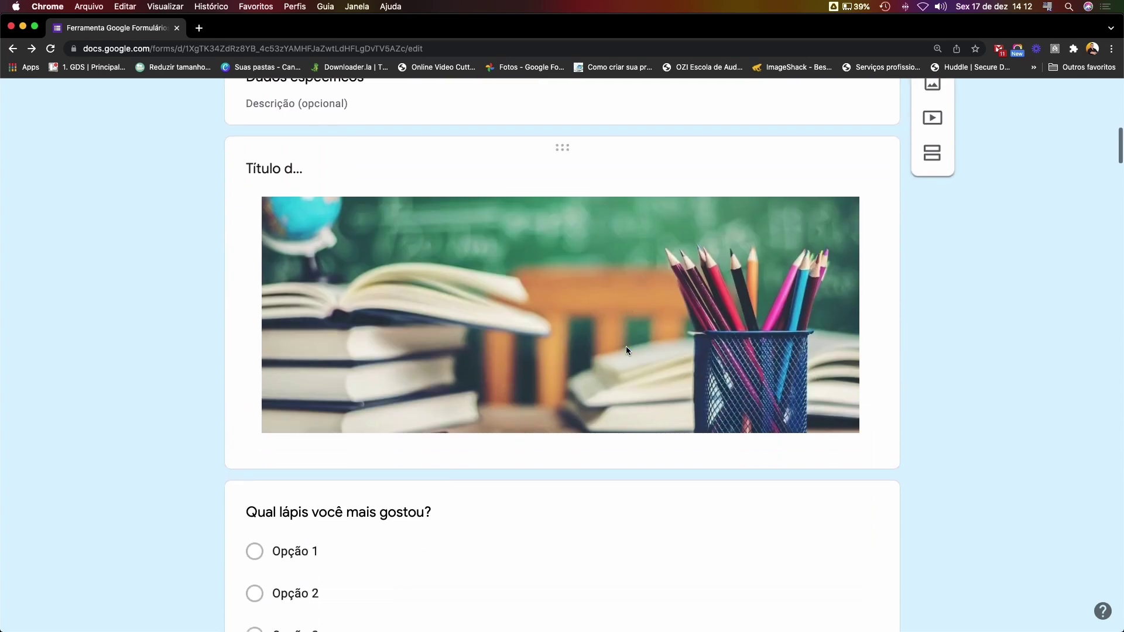
scroll(627, 350, down, 5)
click(677, 364)
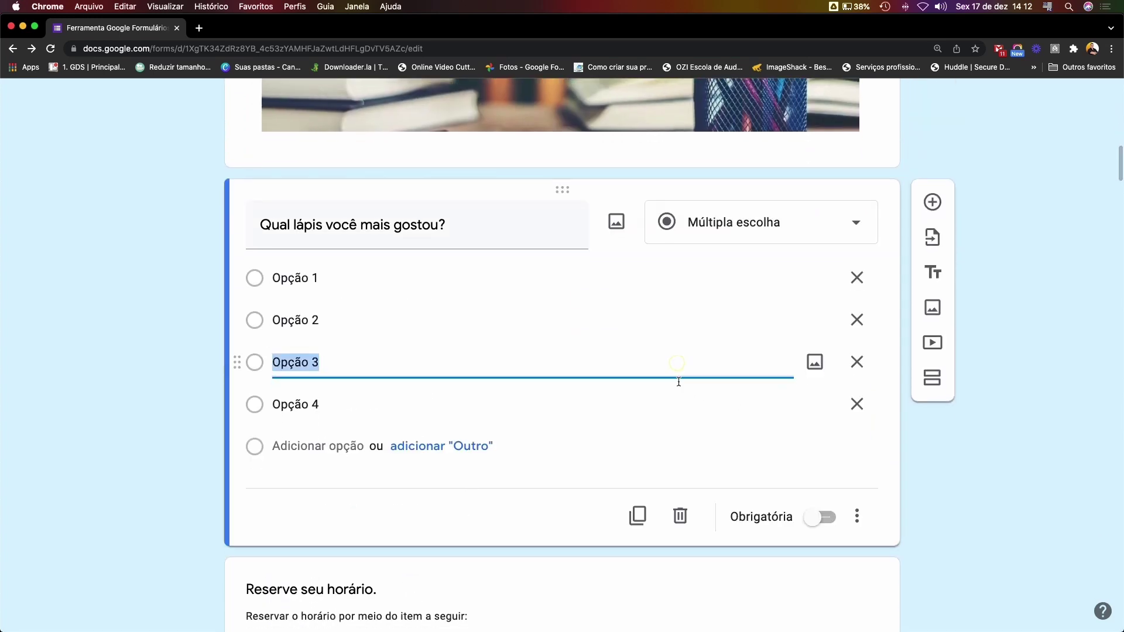
scroll(656, 404, down, 2)
click(636, 426)
scroll(639, 398, up, 3)
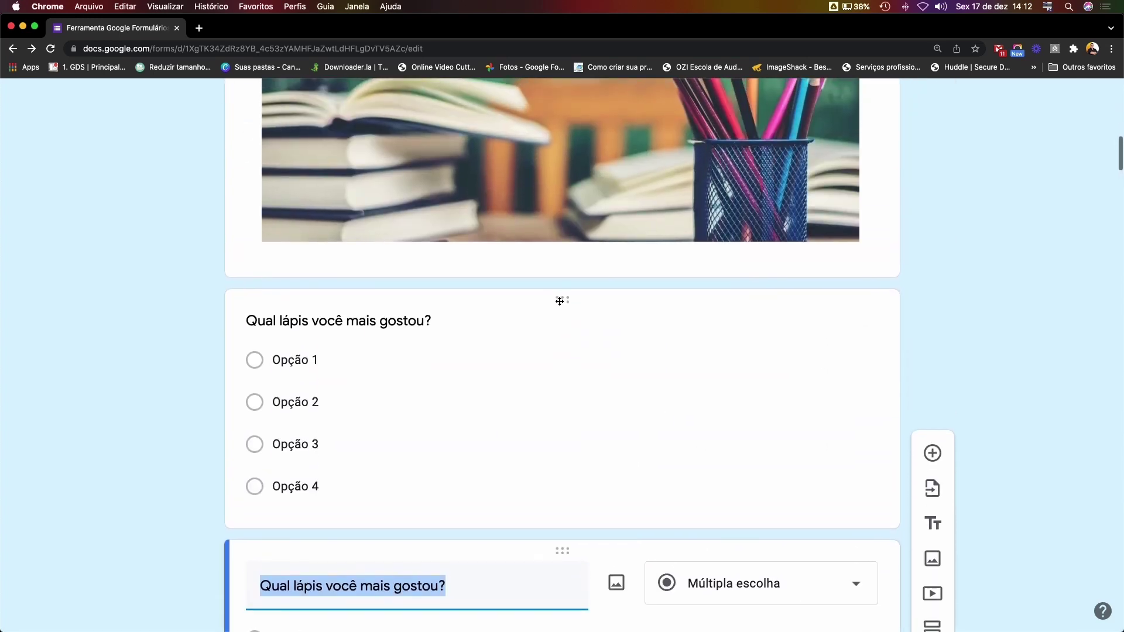
mouse_move(559, 301)
mouse_down()
mouse_move(567, 259)
mouse_move(556, 318)
mouse_up()
Retitle the question below the video as "O que achou do clipe"
click(342, 379)
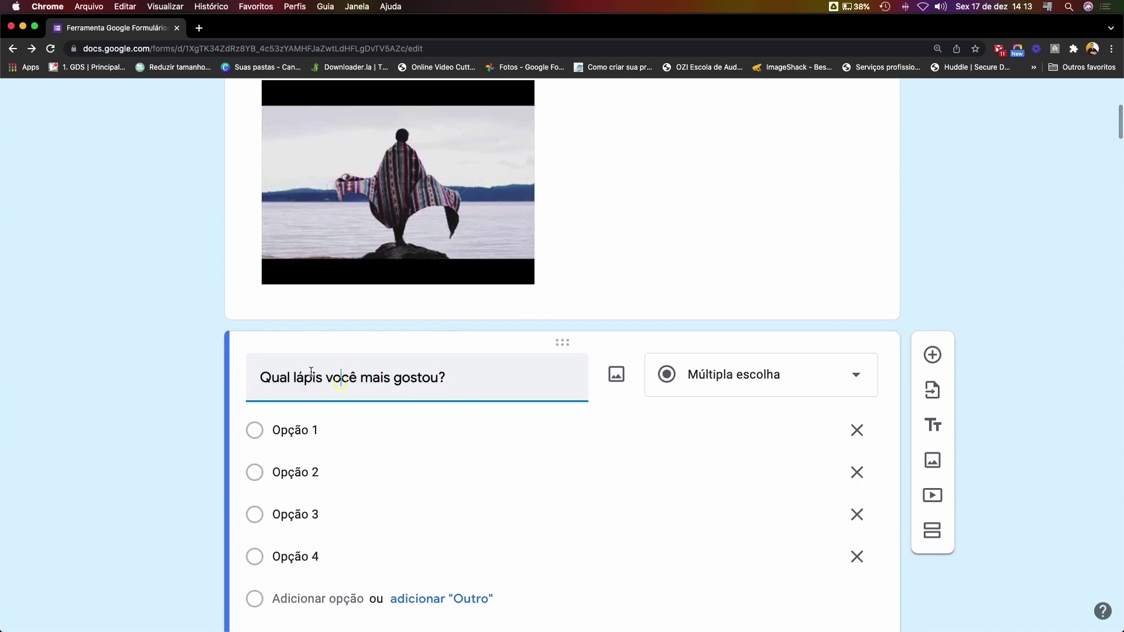
triple_click(311, 373)
text(O qu)
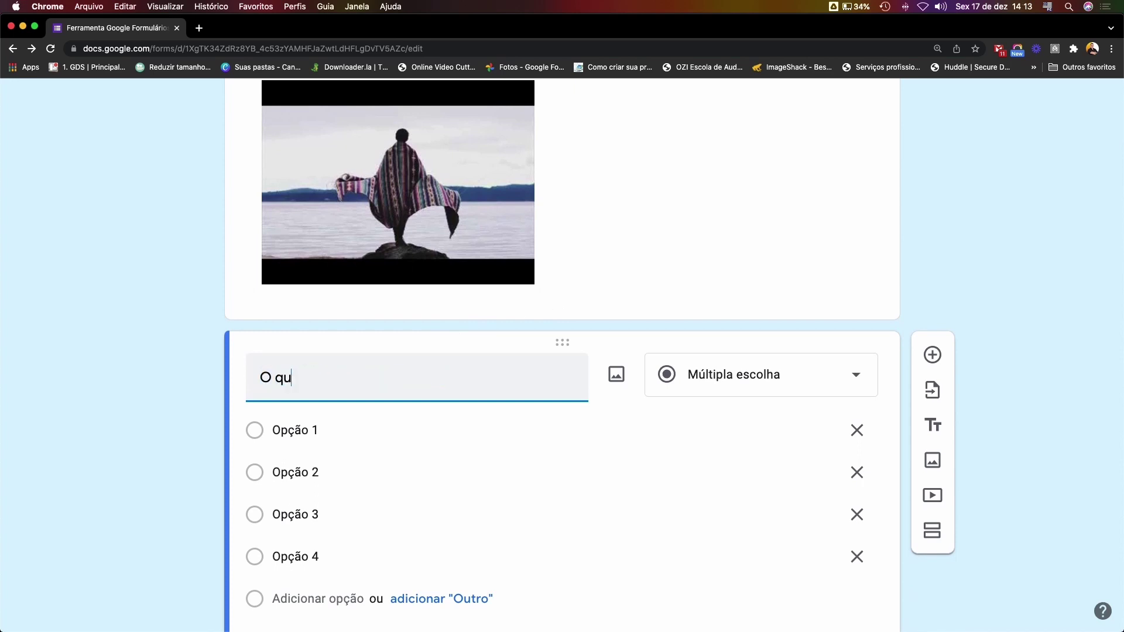
text(e achou do clipe)
key(Tab)
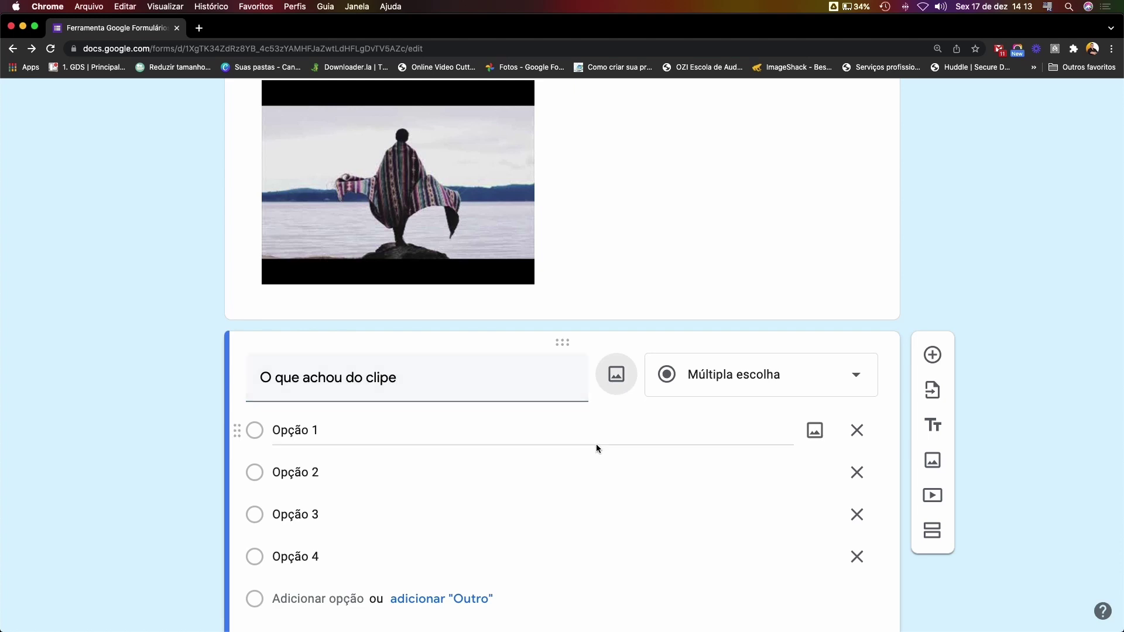
click(596, 443)
Open the preview of the form to see the respondent's view
scroll(525, 449, down, 3)
scroll(779, 430, up, 10)
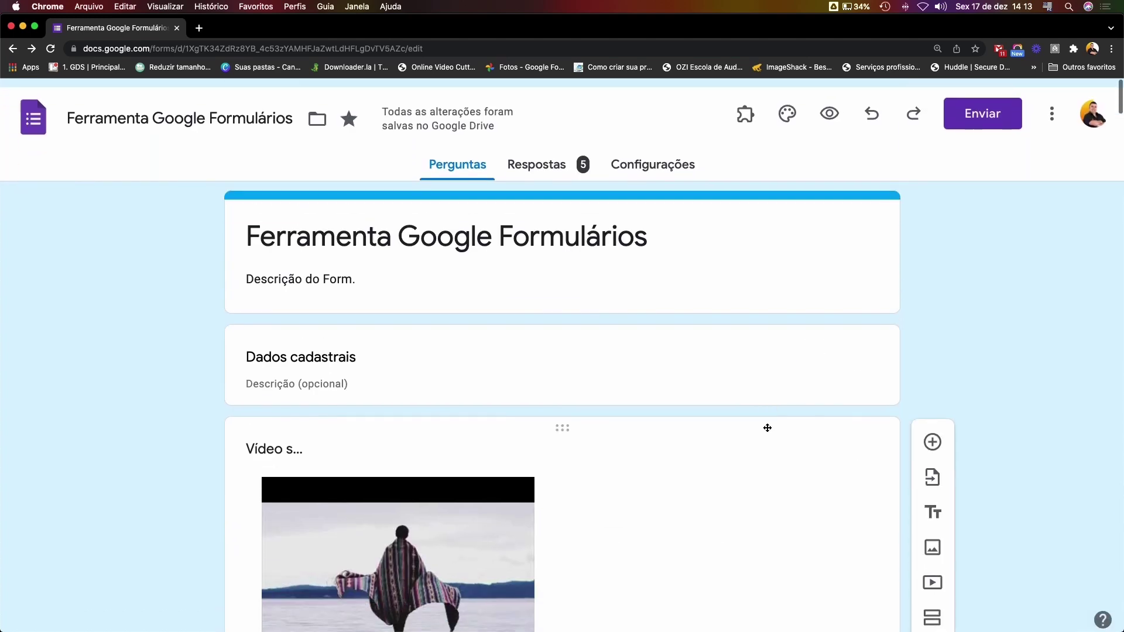
click(831, 108)
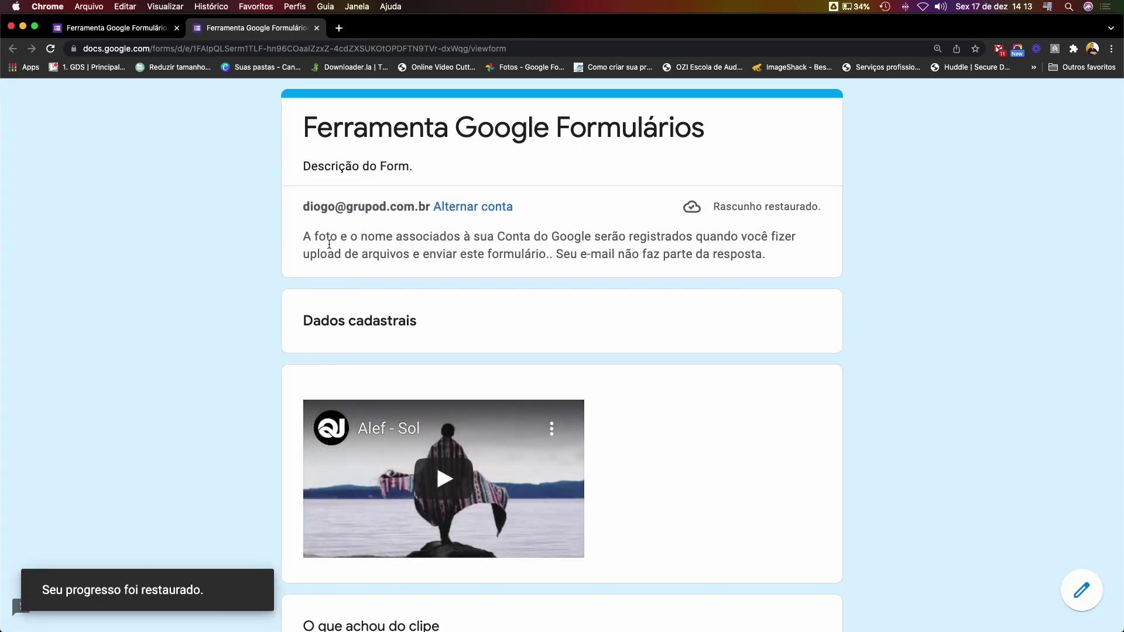
Check the "Dados cadastrais" title in the preview, and play and pause the "Alef - Sol" video
scroll(287, 194, down, 3)
drag(303, 208, 439, 208)
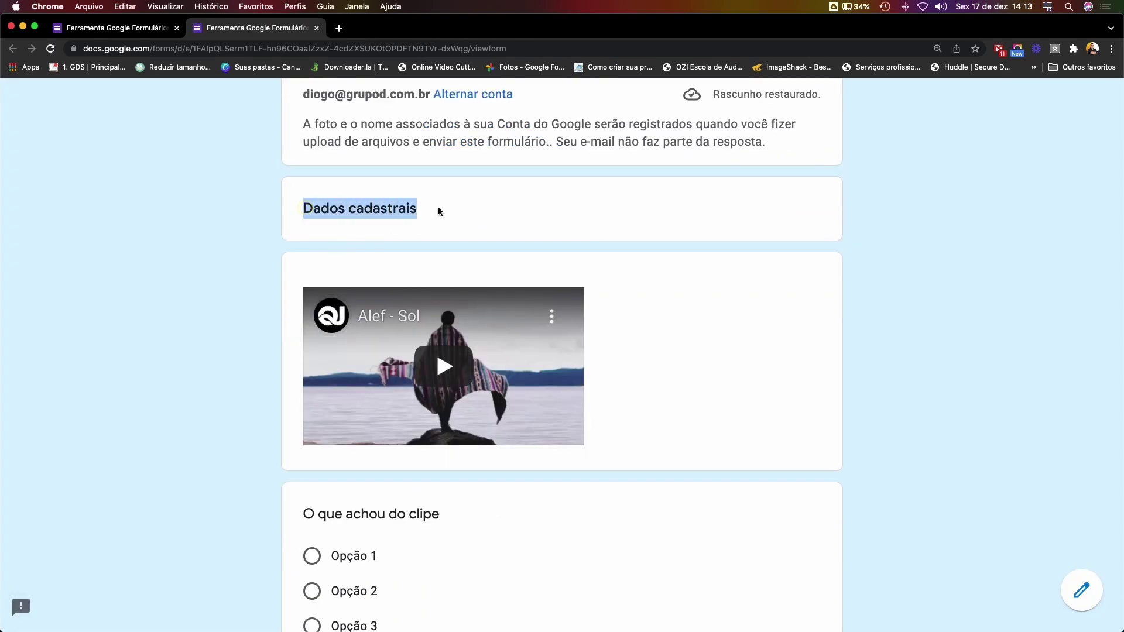
click(496, 218)
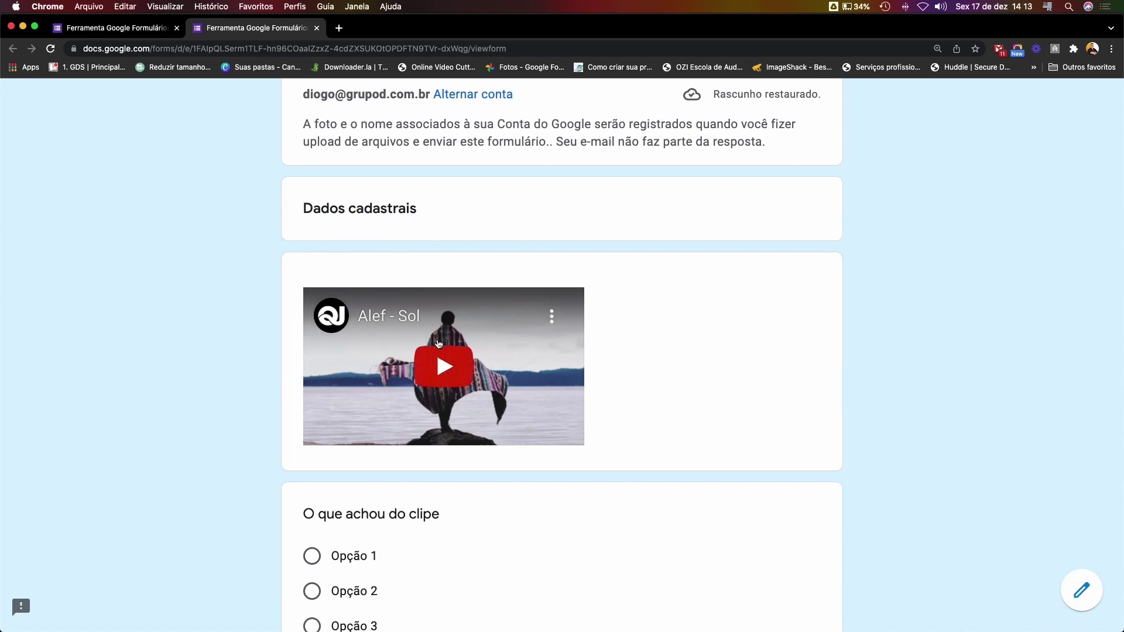
click(445, 367)
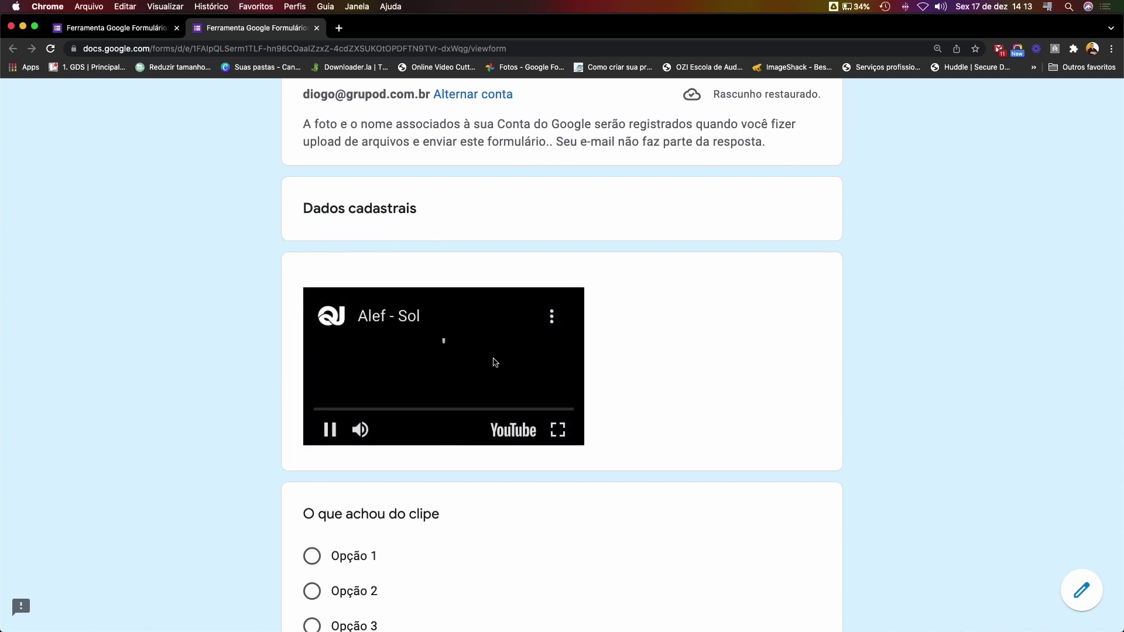
click(331, 432)
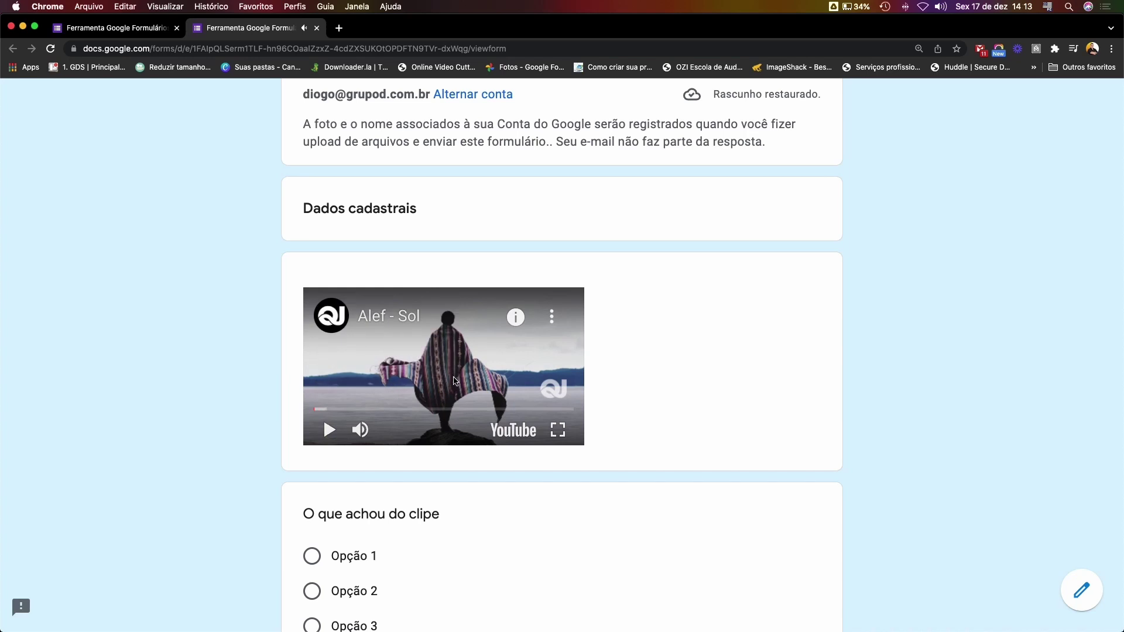
Answer "O que achou do clipe" with Opção 1 and "Qual lápis você mais gostou?" with Opção 2 in the preview
scroll(456, 340, down, 4)
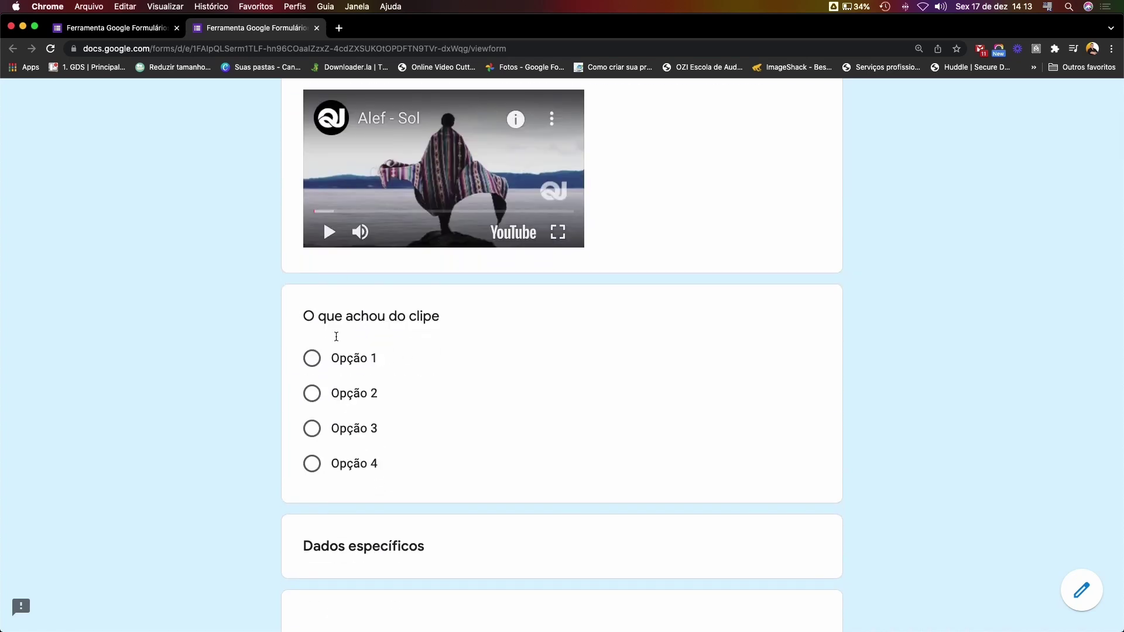
click(361, 365)
scroll(440, 381, down, 3)
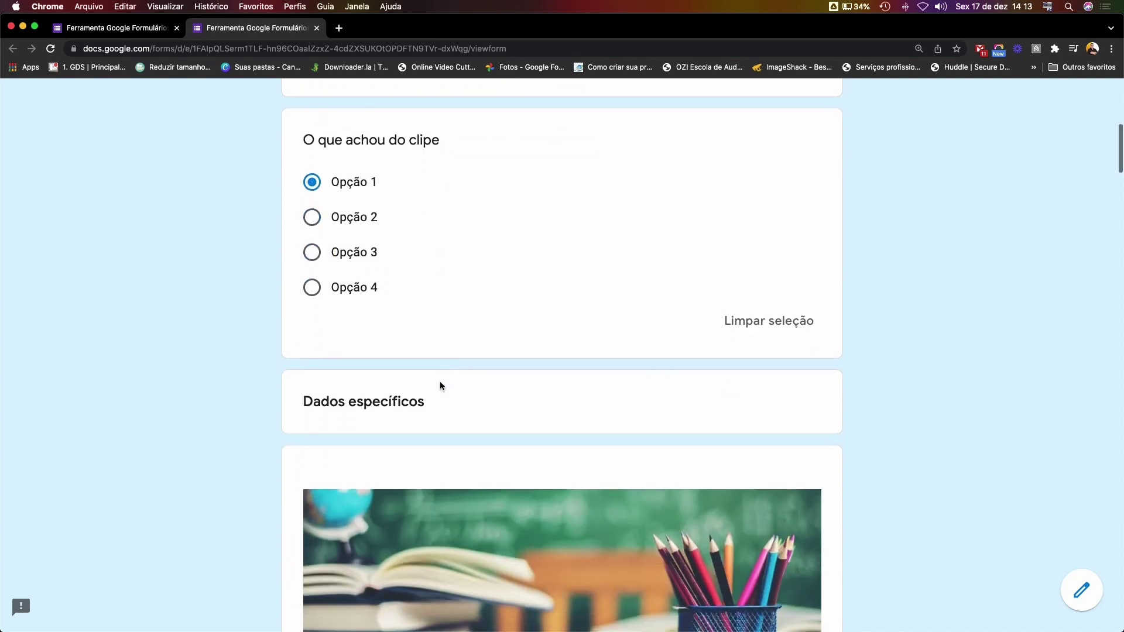
drag(302, 402, 442, 406)
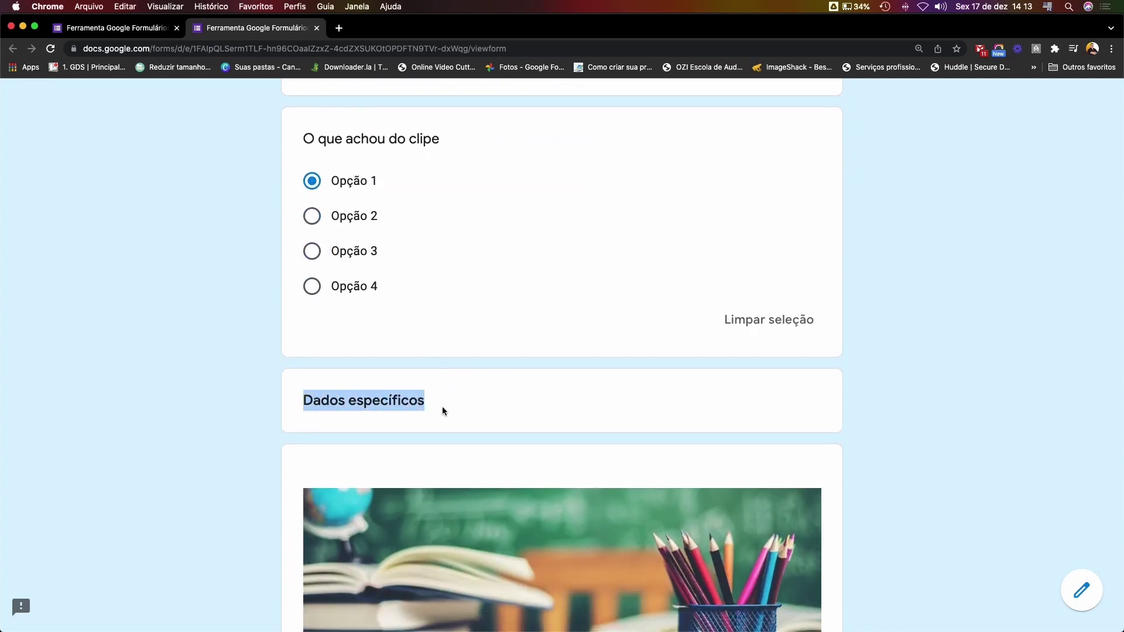
scroll(558, 404, down, 4)
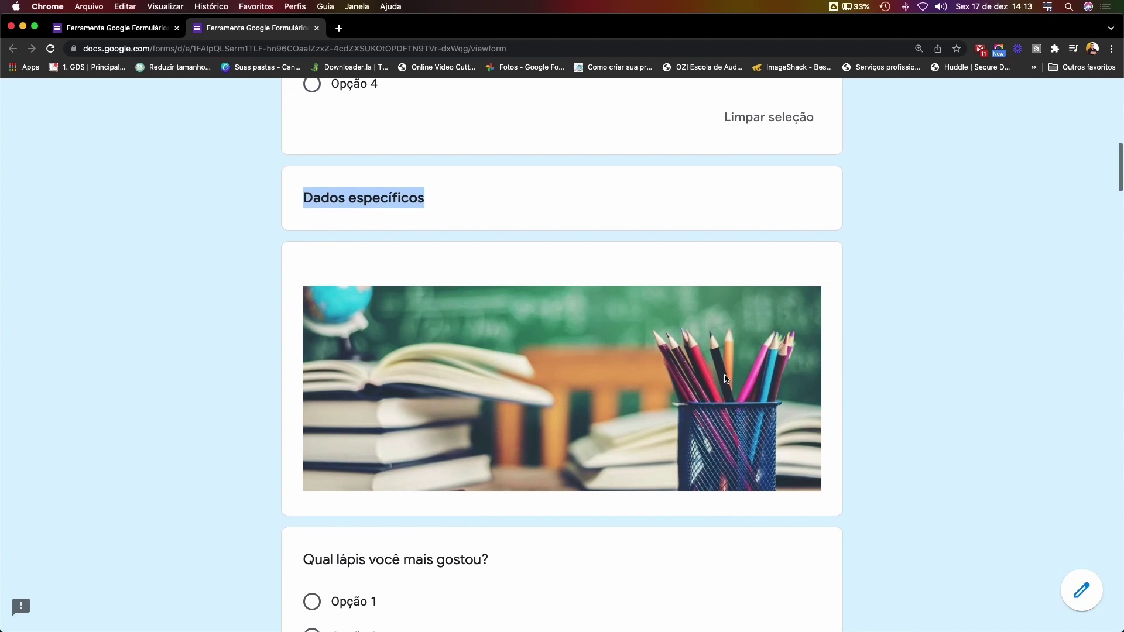
scroll(695, 420, down, 3)
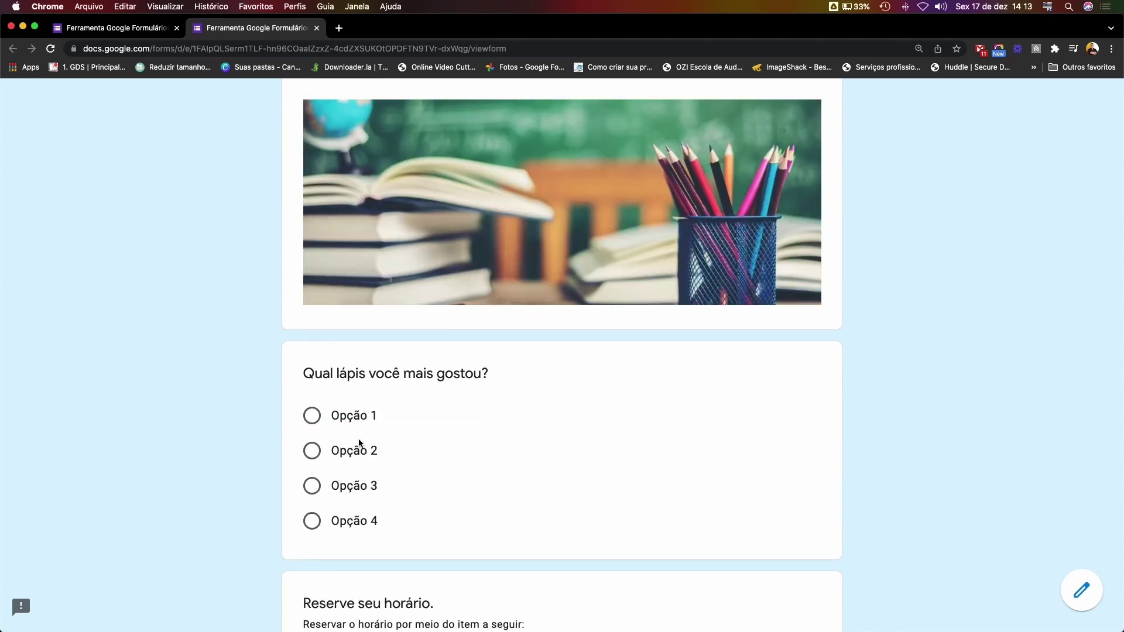
click(311, 451)
scroll(553, 455, down, 3)
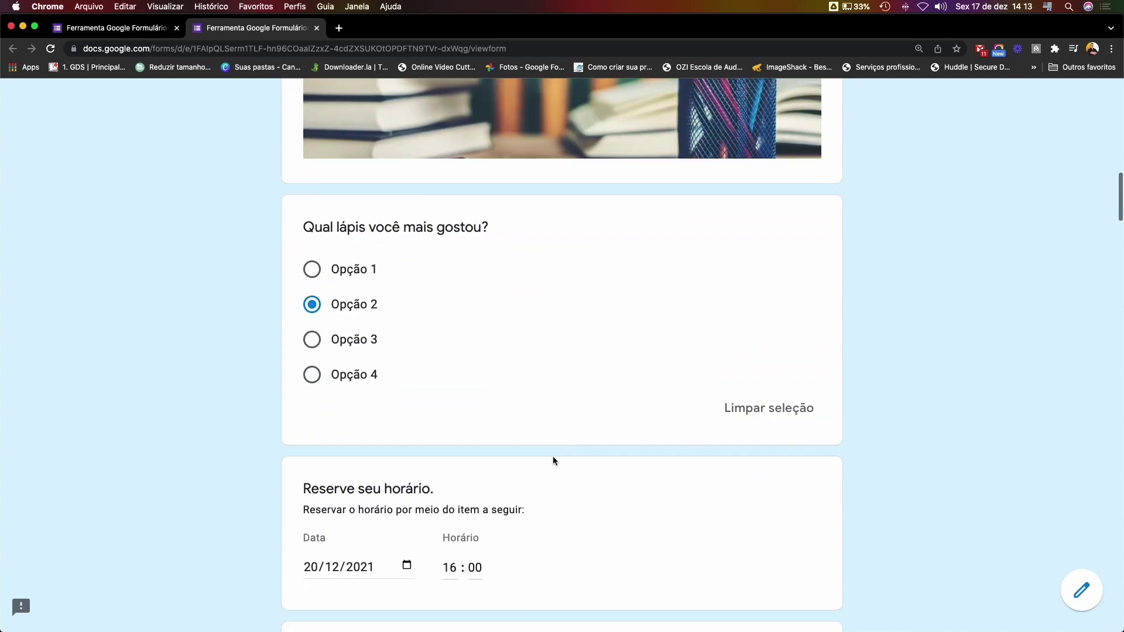
Return from the preview to the form's editing page
scroll(594, 436, up, 1)
scroll(593, 442, up, 15)
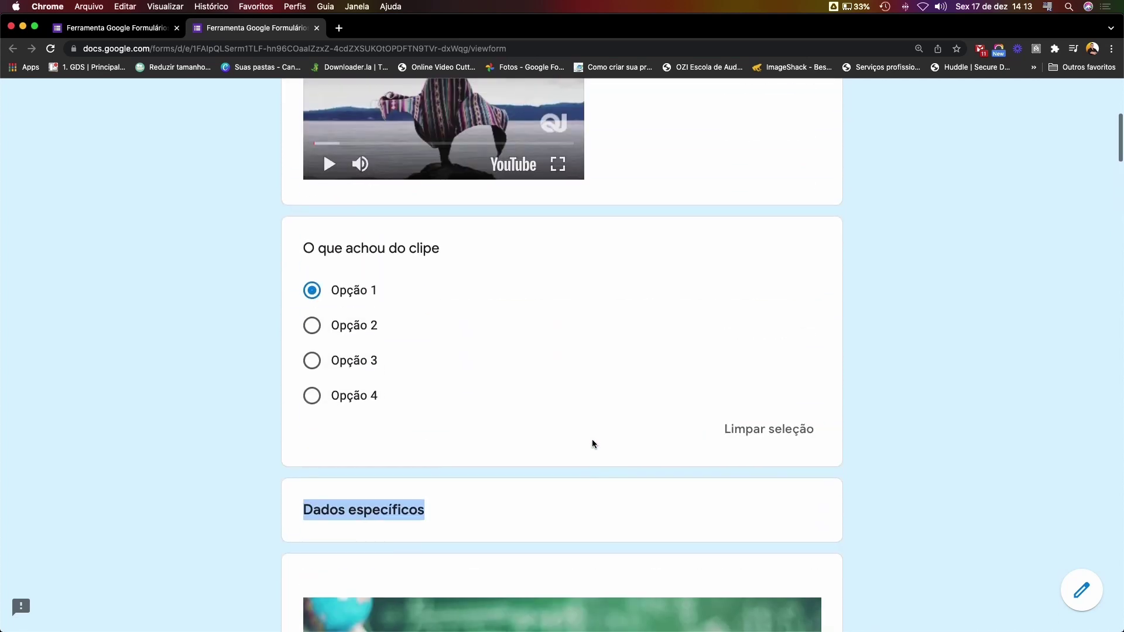
scroll(661, 566, up, 2)
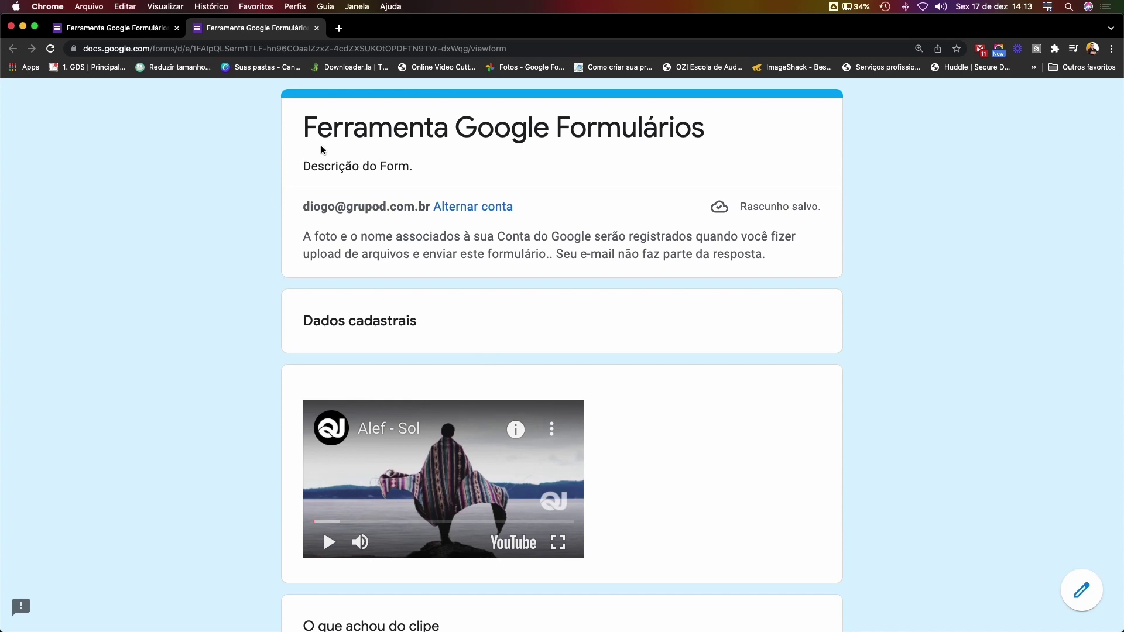
click(164, 33)
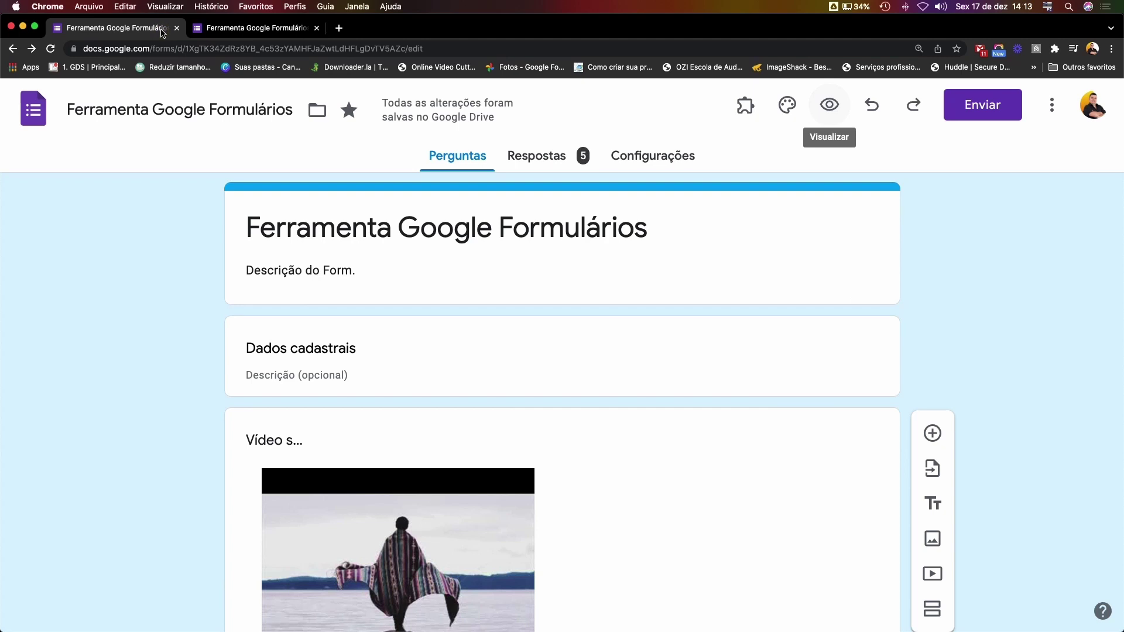
key(super+Tab)
key(super+Tab)
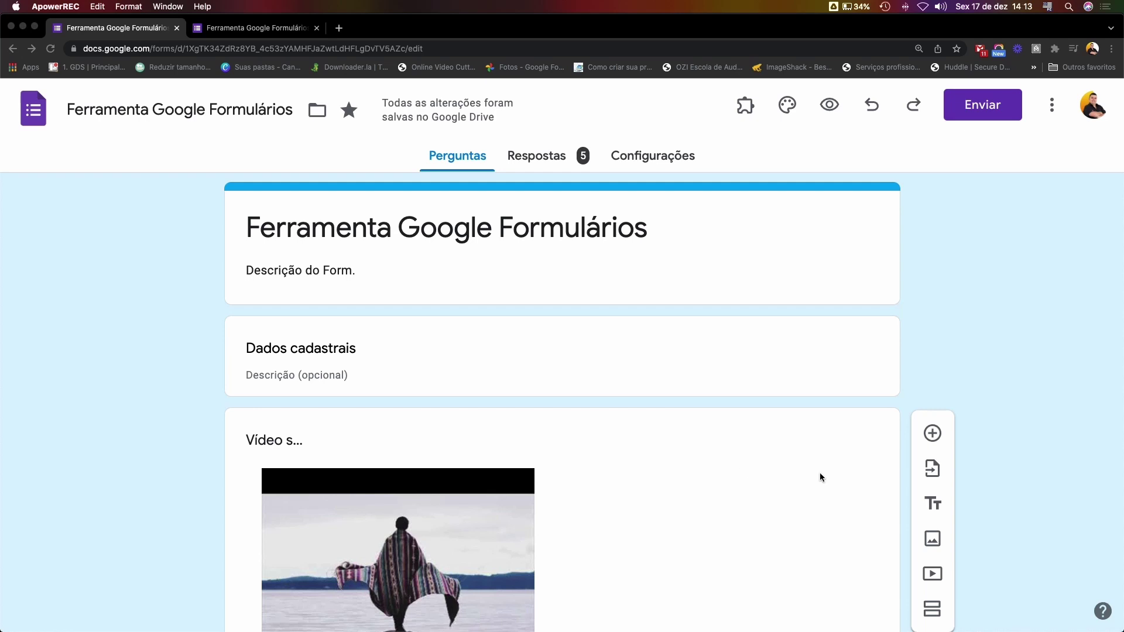
scroll(820, 475, down, 2)
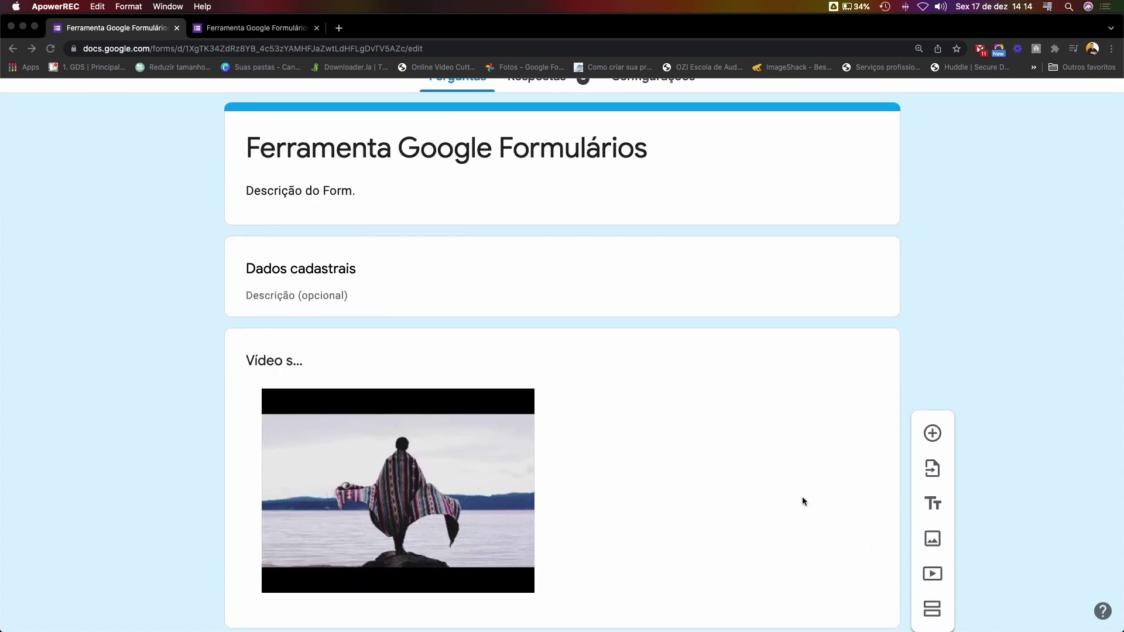
scroll(966, 553, down, 2)
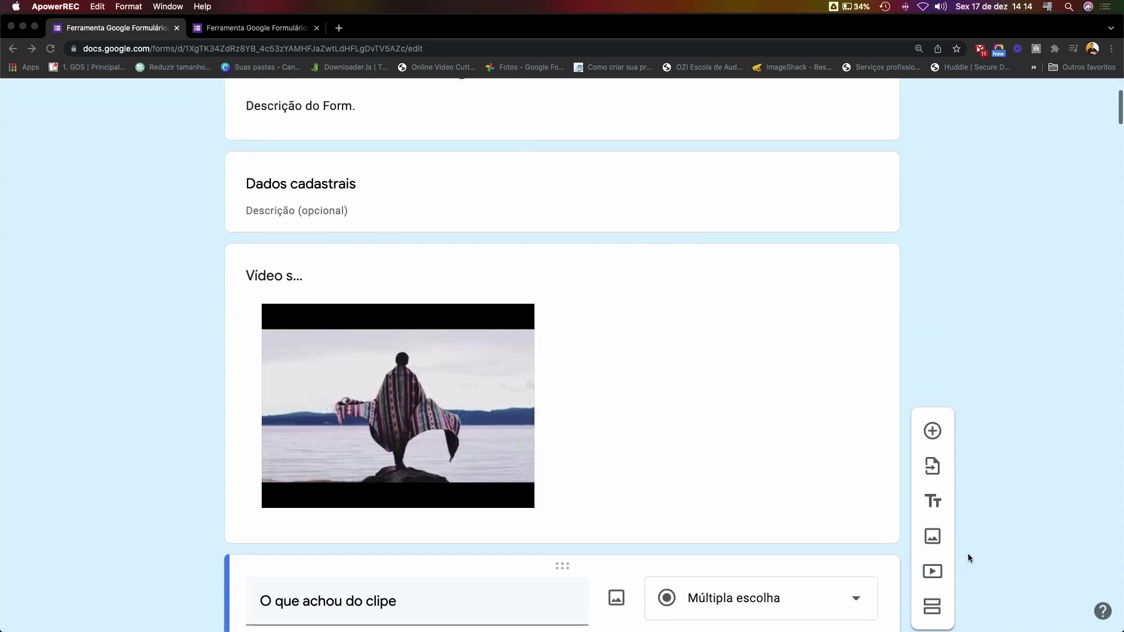
scroll(867, 468, up, 4)
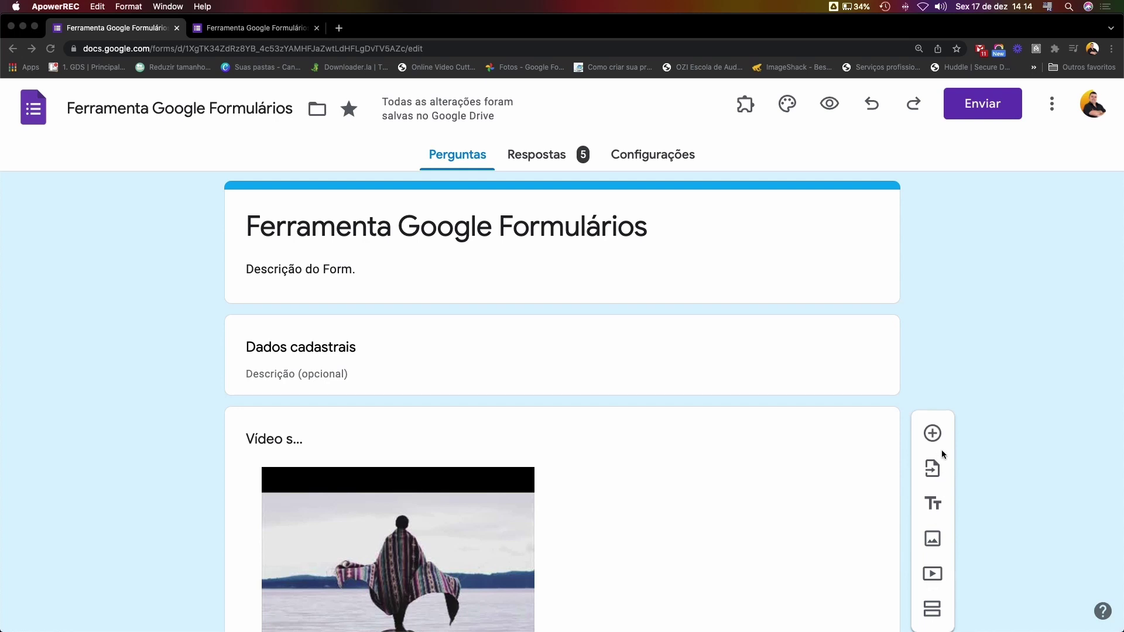
Add a new section directly below the form's header block "Ferramenta Google Formulários"
click(931, 623)
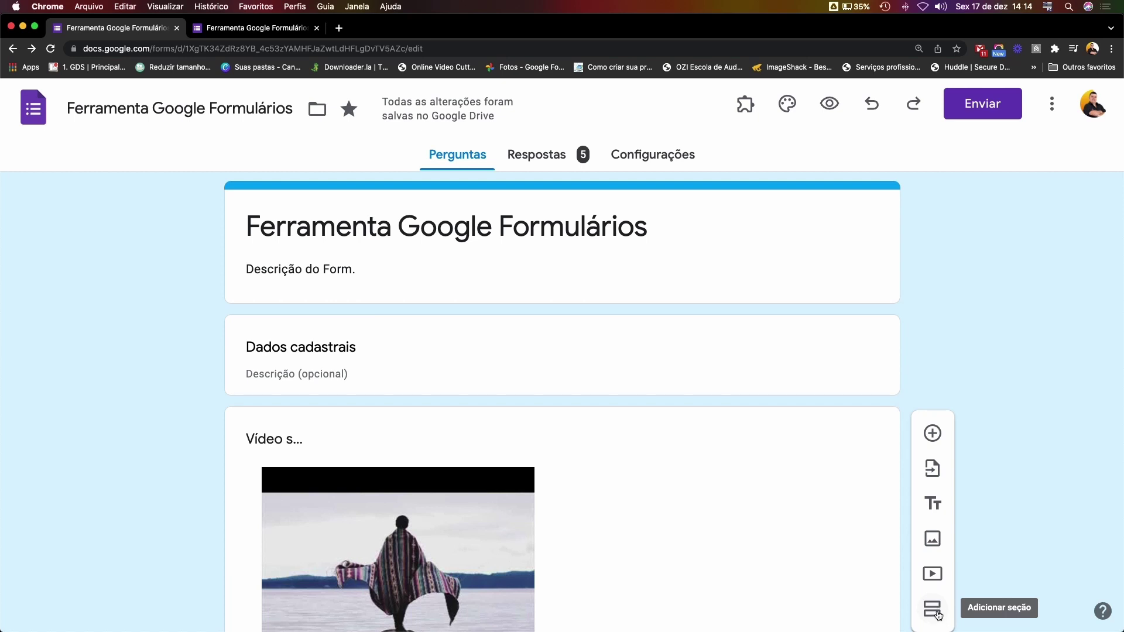
click(861, 258)
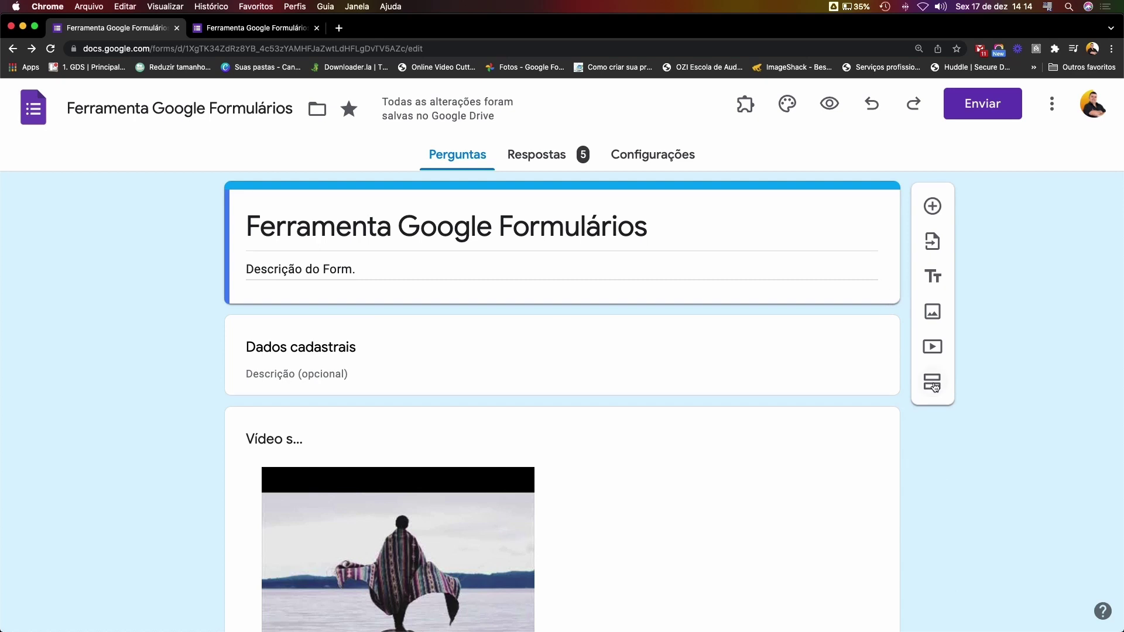
click(935, 385)
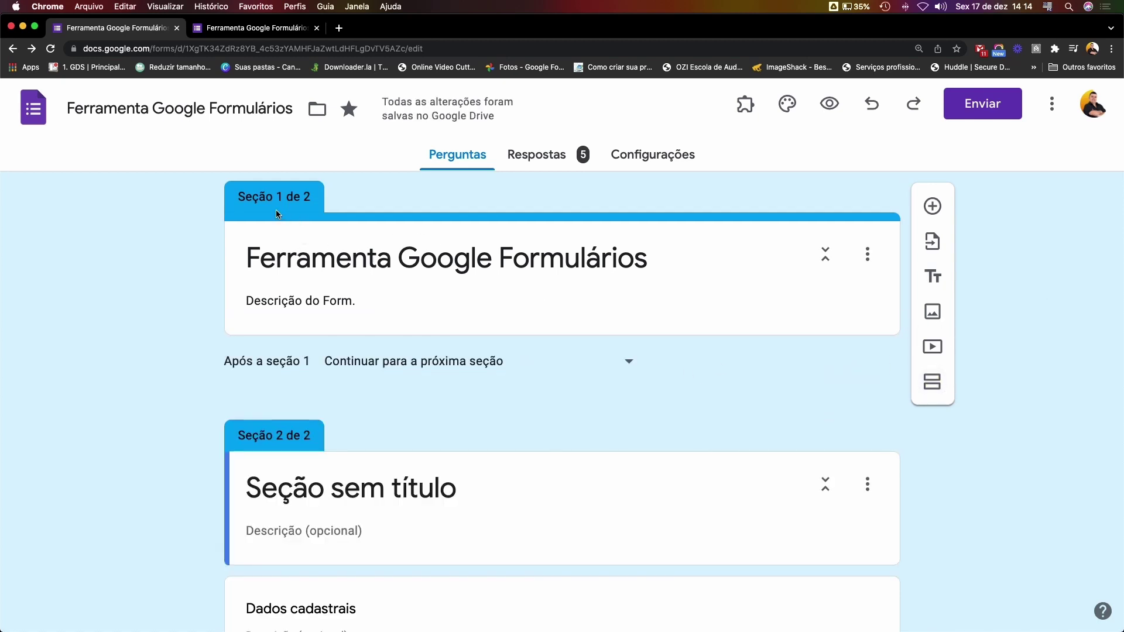
Move the "Dados cadastrais" title block from section 2 into section 1
scroll(344, 489, down, 3)
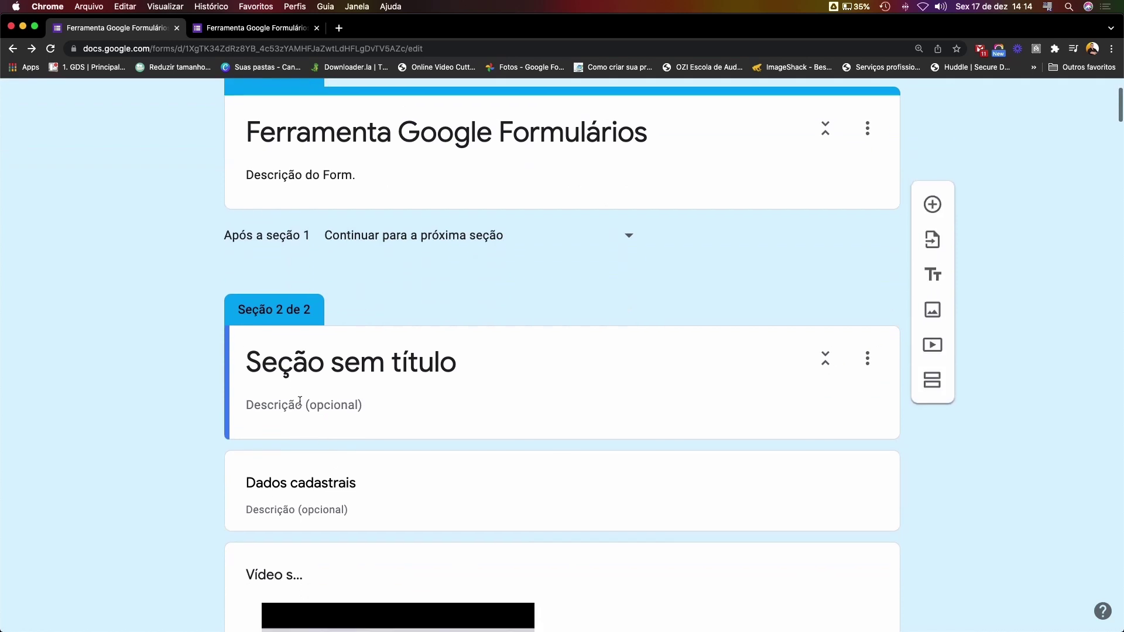
scroll(487, 496, up, 3)
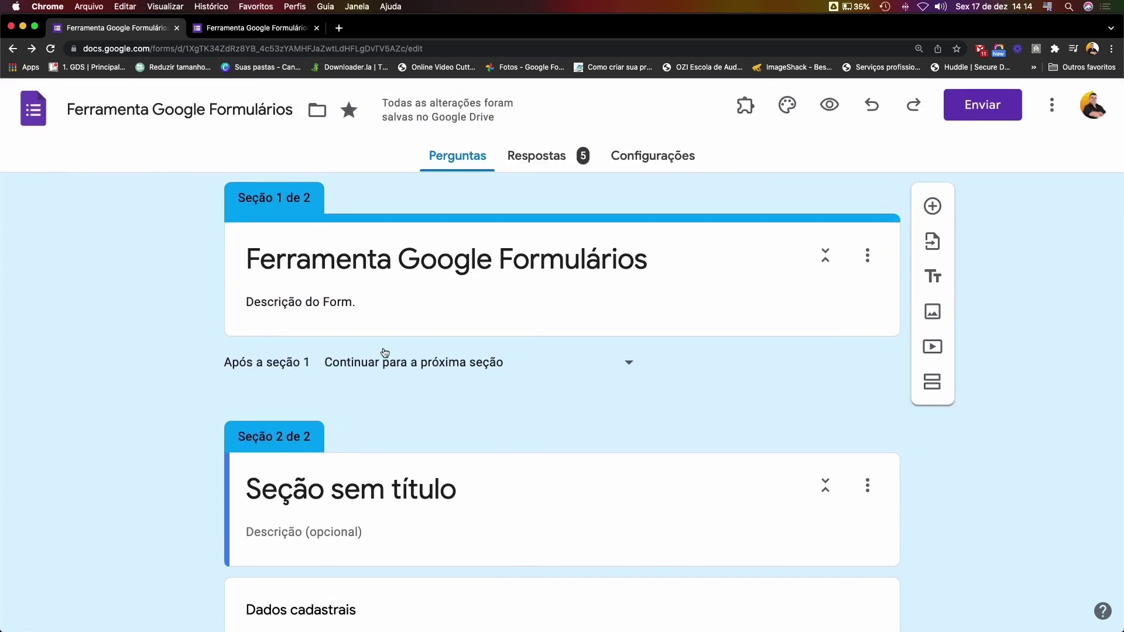
scroll(506, 390, down, 3)
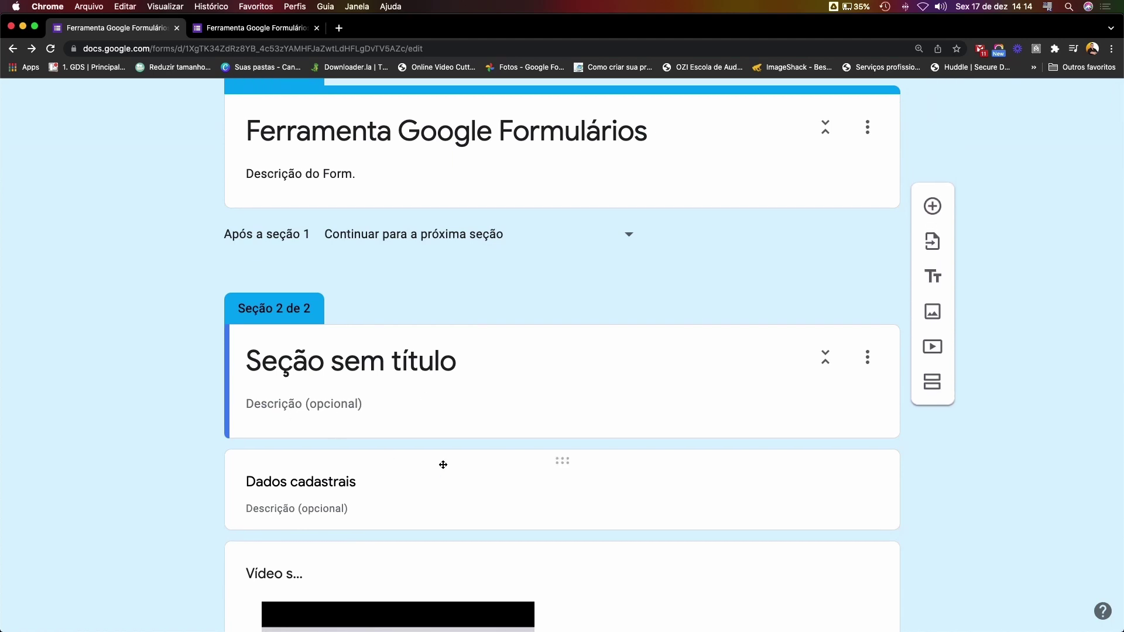
scroll(444, 465, up, 2)
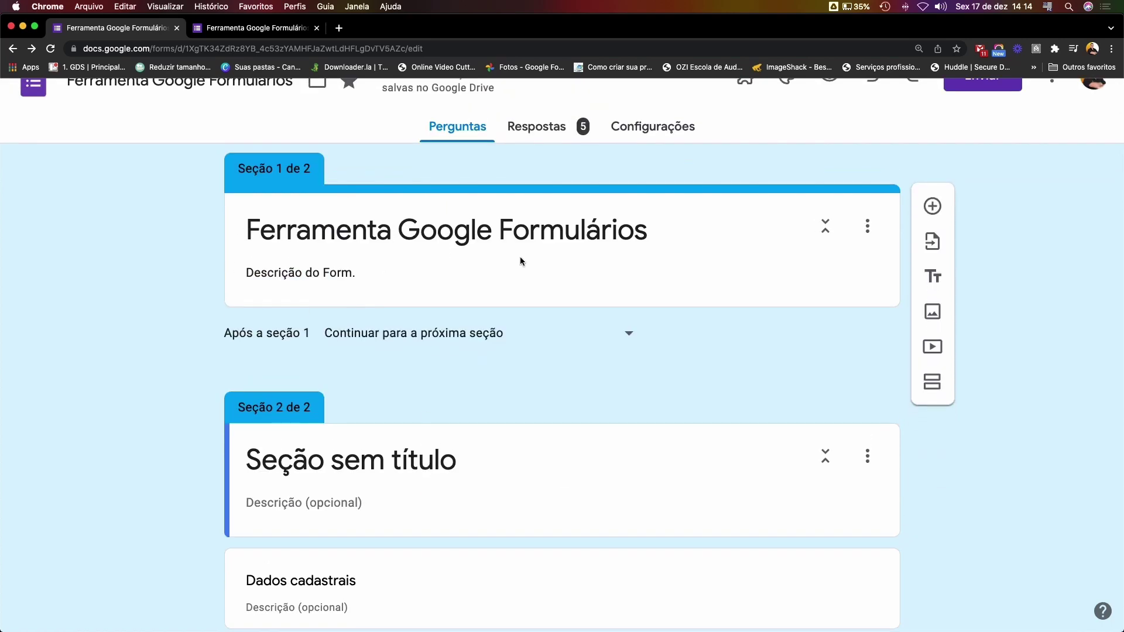
click(463, 582)
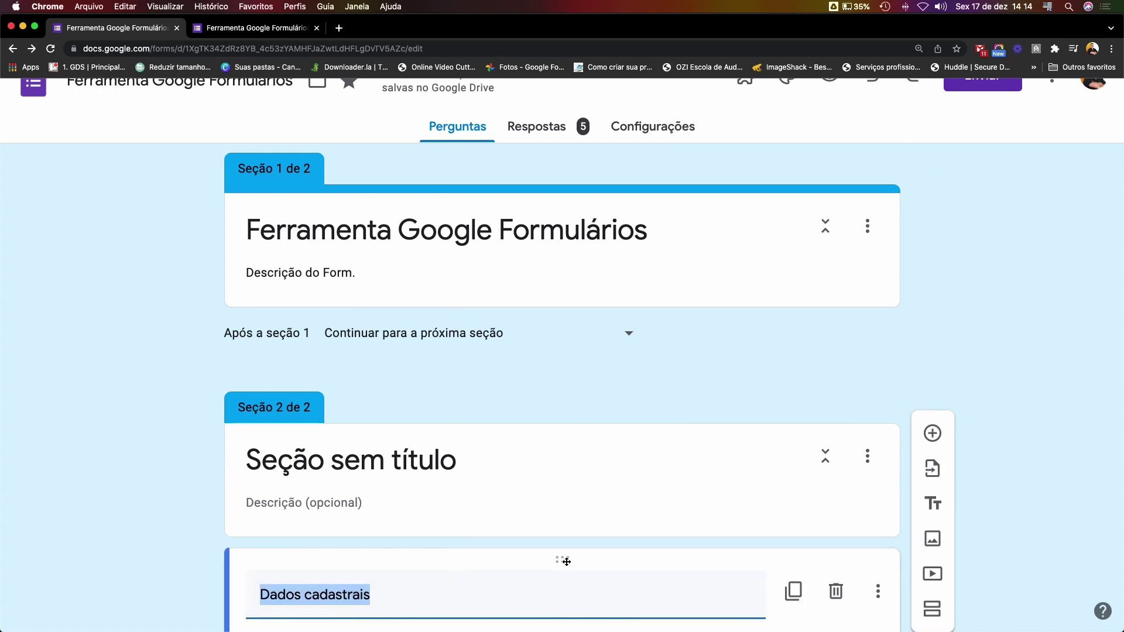
drag(567, 562, 572, 369)
Move the video block from section 2 up into section 1
scroll(563, 385, down, 4)
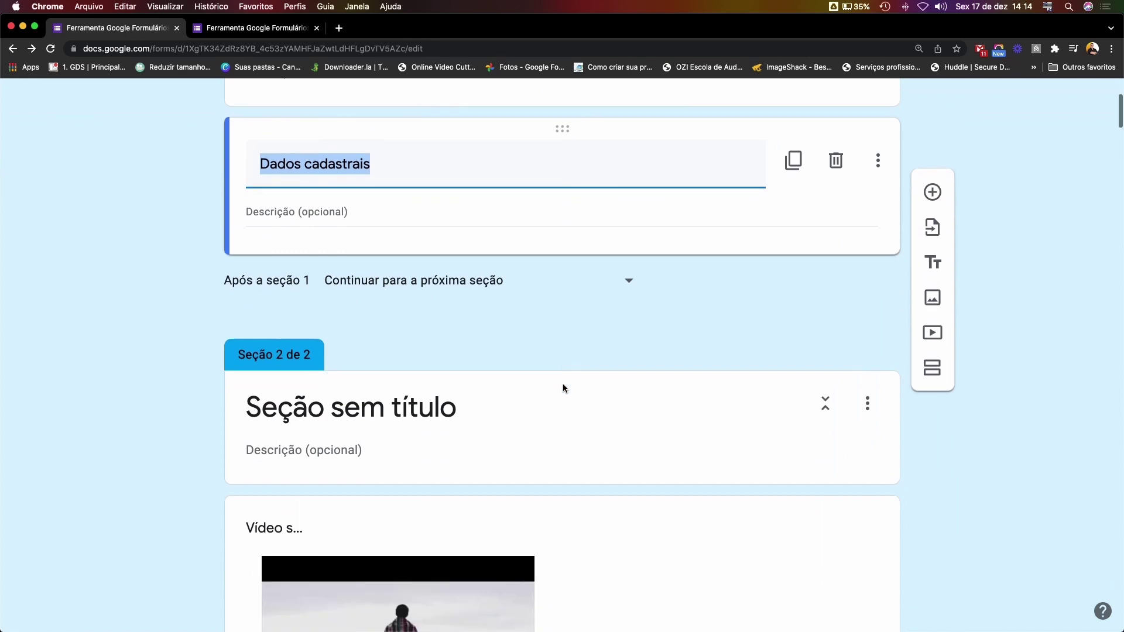
scroll(562, 385, down, 2)
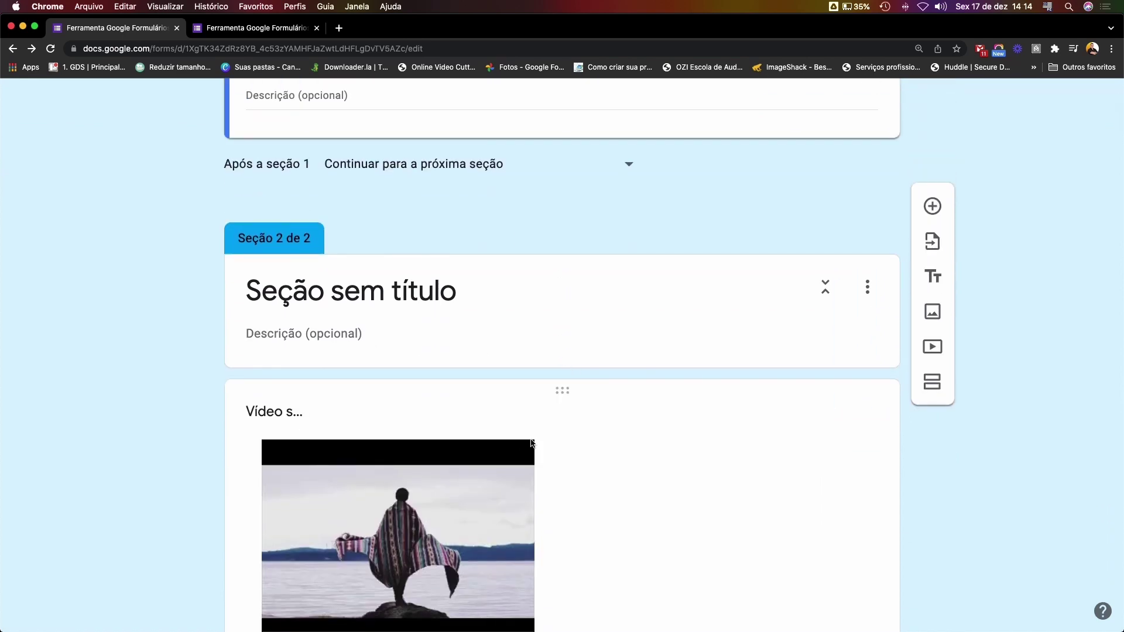
scroll(585, 432, down, 9)
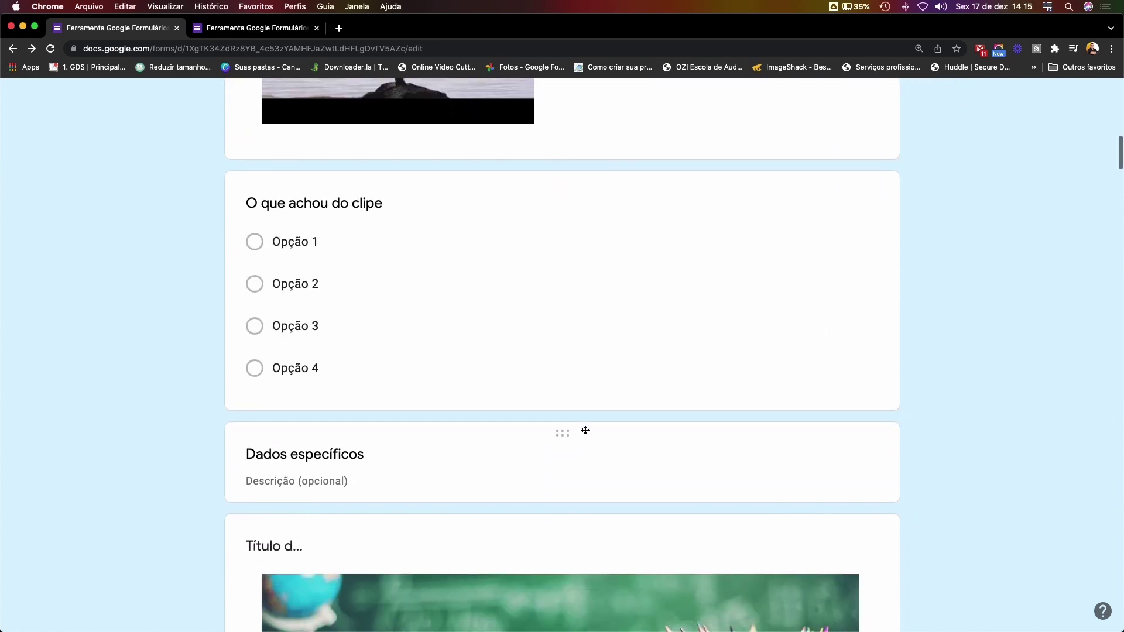
scroll(585, 430, down, 2)
scroll(592, 355, down, 2)
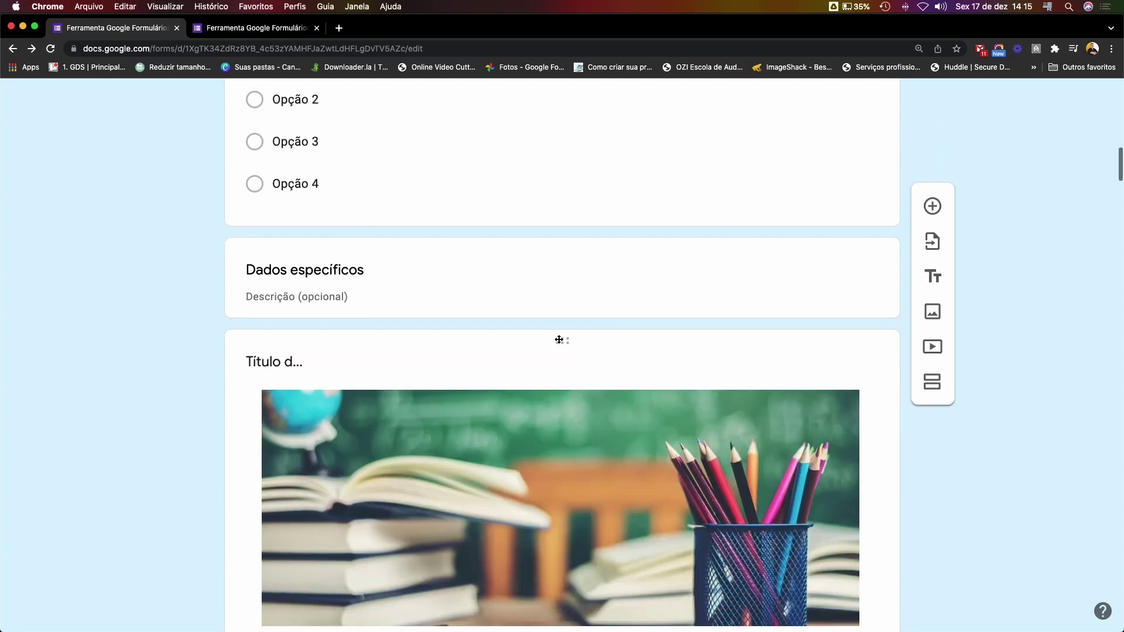
scroll(566, 339, up, 13)
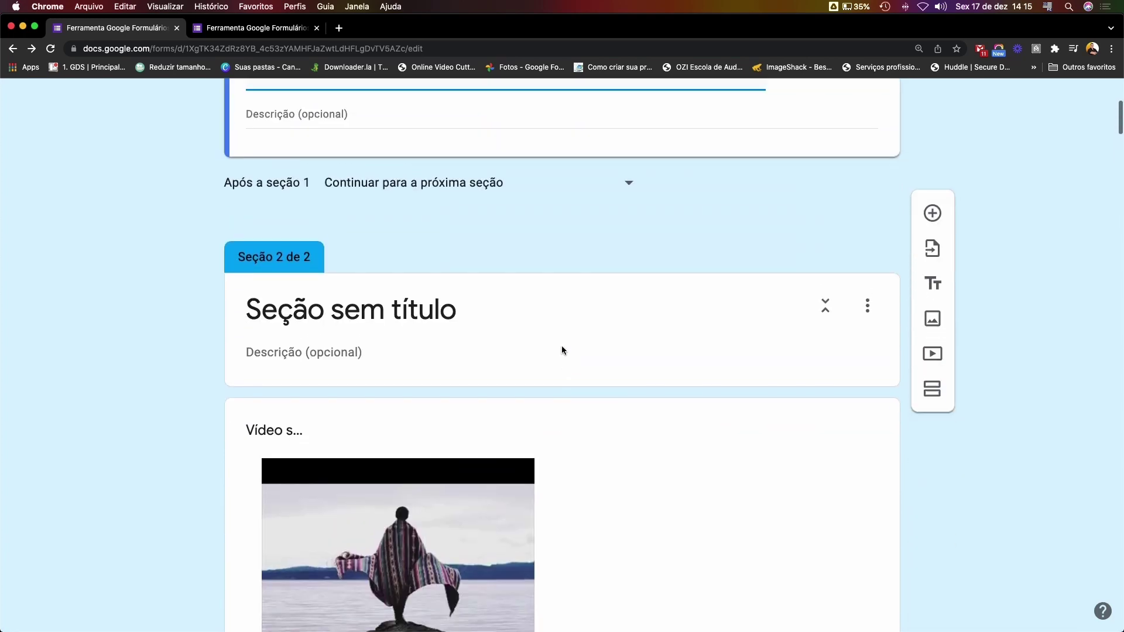
mouse_move(566, 402)
mouse_down()
mouse_move(572, 183)
mouse_move(567, 381)
mouse_up()
scroll(571, 376, down, 5)
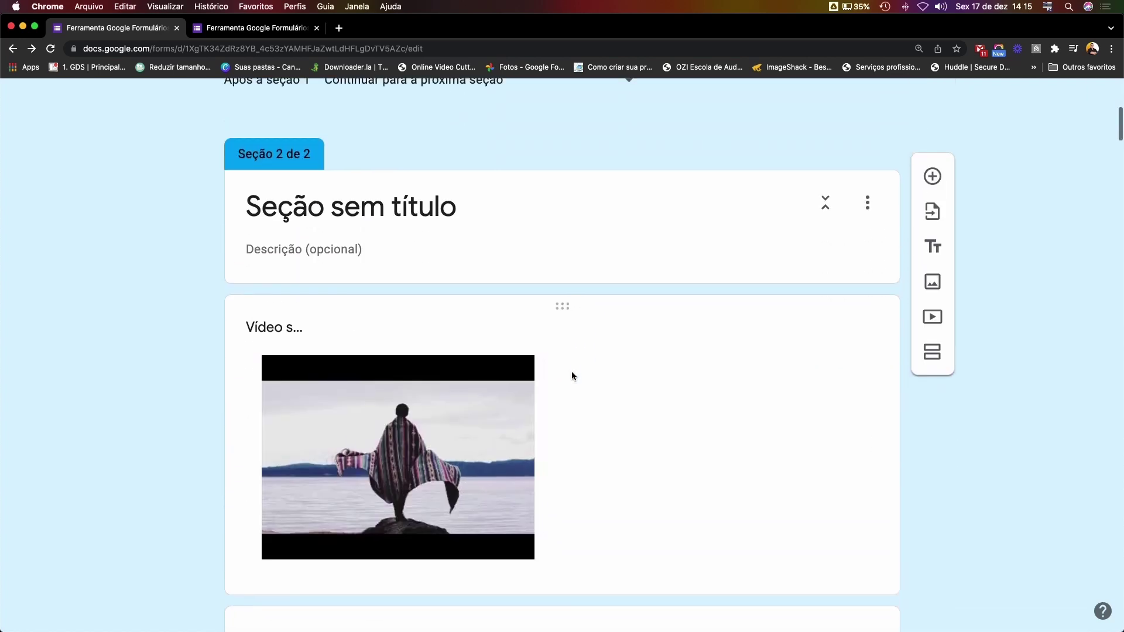
scroll(571, 376, up, 1)
drag(563, 387, 583, 202)
Move the question "O que achou do clipe" into section 1 and place the video directly above it
scroll(589, 234, down, 15)
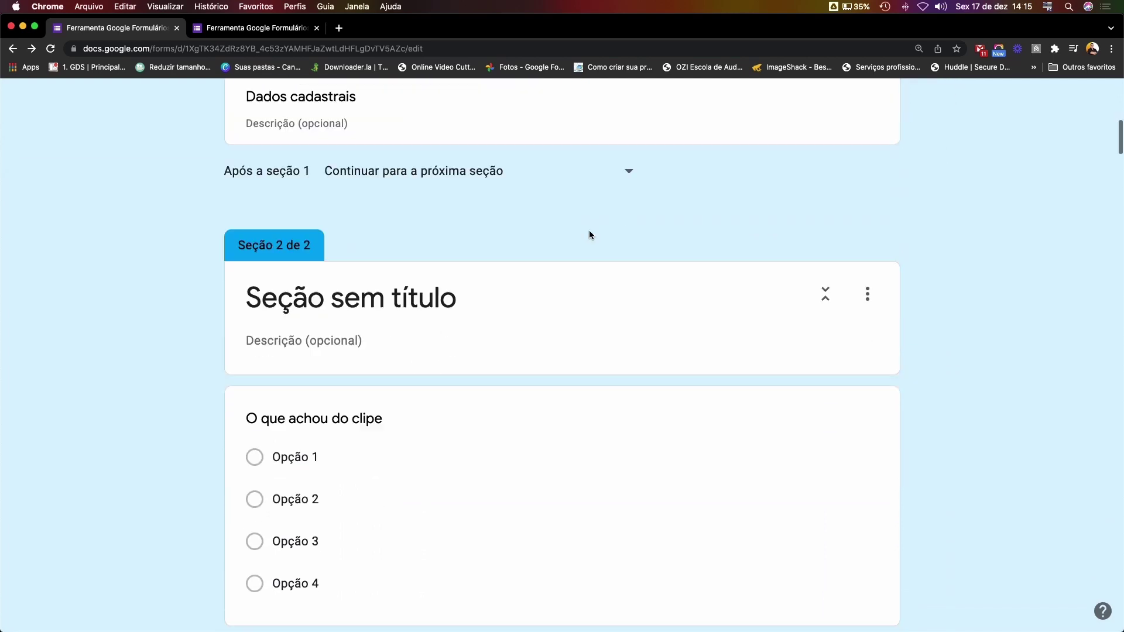
drag(560, 228, 561, 262)
click(561, 275)
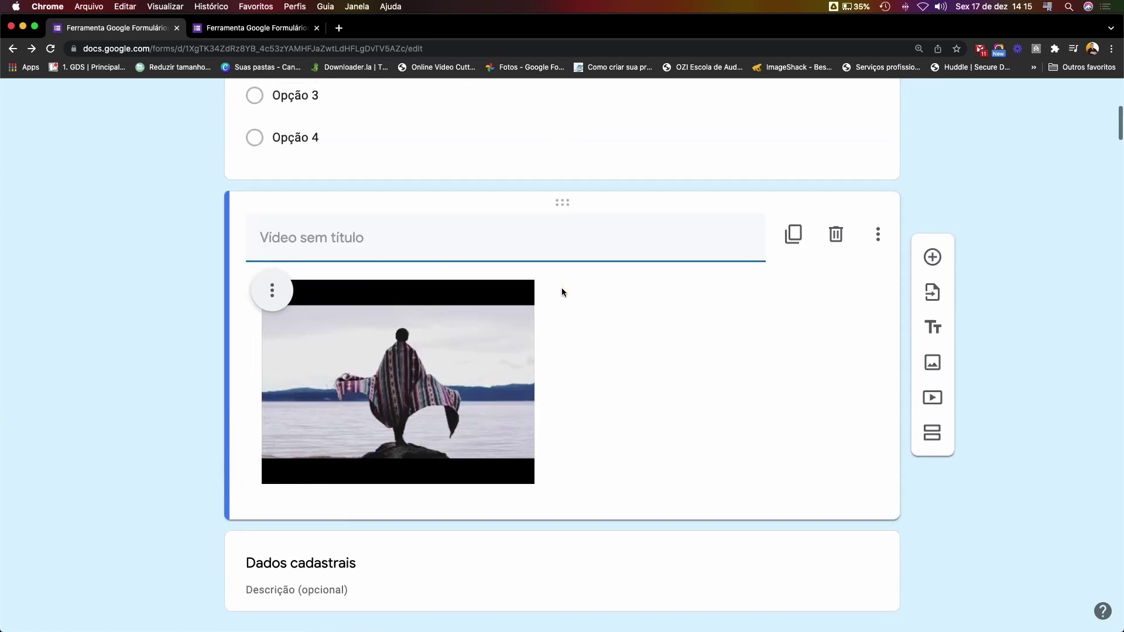
drag(567, 223, 560, 269)
Move the "Dados cadastrais" title block above the video, directly below the section 1 header
scroll(561, 281, down, 10)
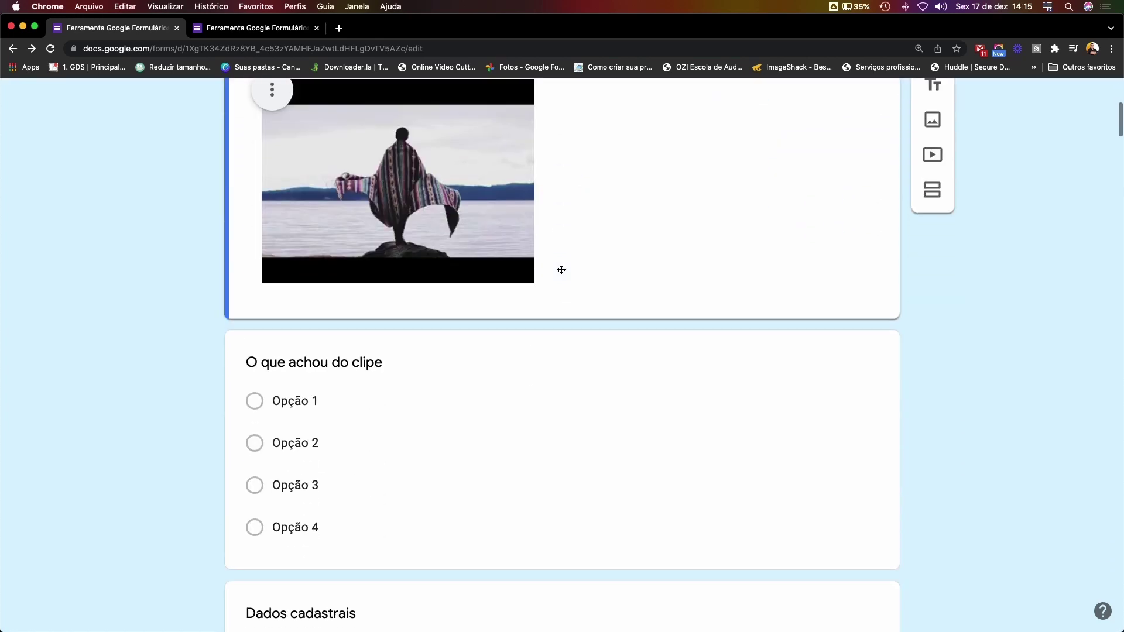
mouse_move(561, 316)
mouse_down()
mouse_move(564, 273)
mouse_move(564, 334)
mouse_up()
scroll(565, 273, up, 7)
click(565, 274)
click(969, 278)
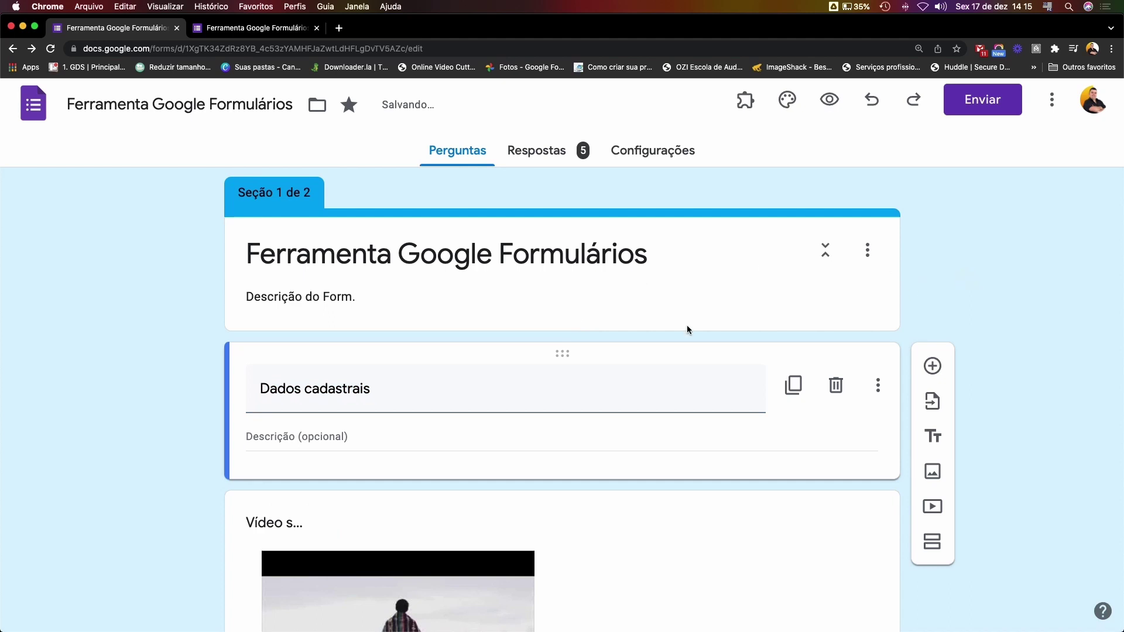
Preview the form, examine the section 1 title, video and clip question, and continue to section 2
scroll(689, 316, down, 2)
scroll(688, 310, up, 2)
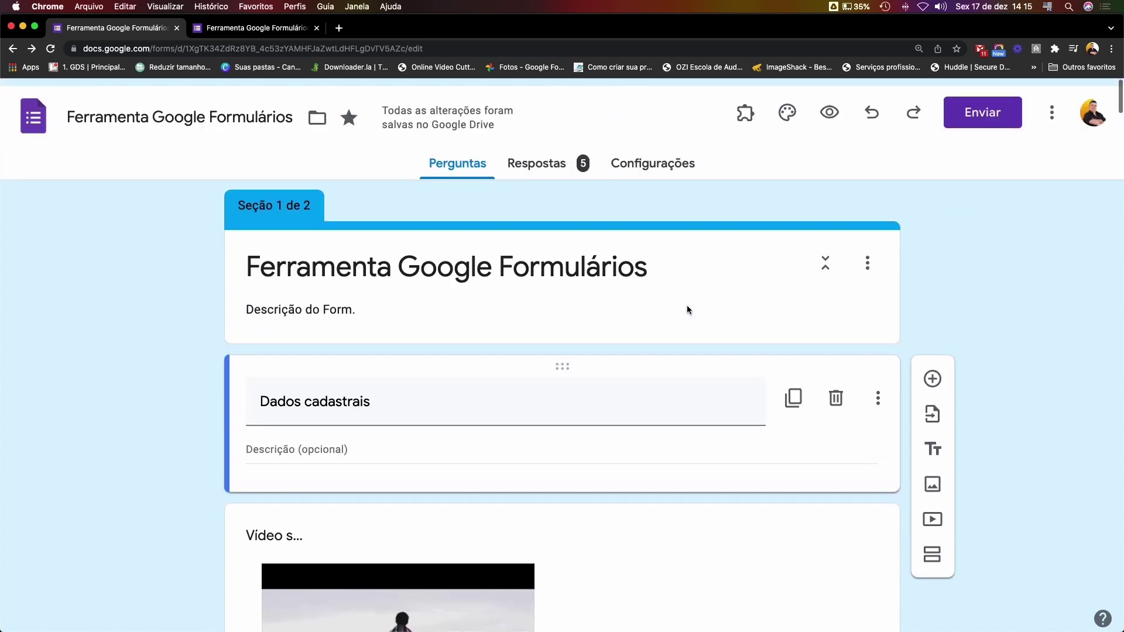
click(831, 108)
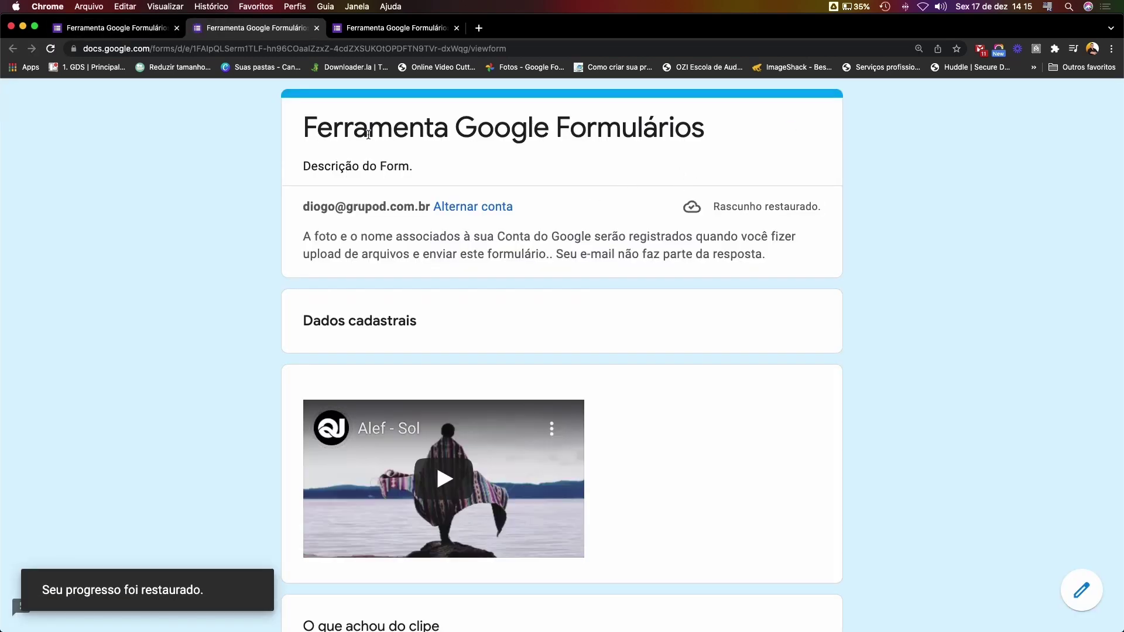
drag(307, 131, 724, 136)
scroll(254, 206, down, 3)
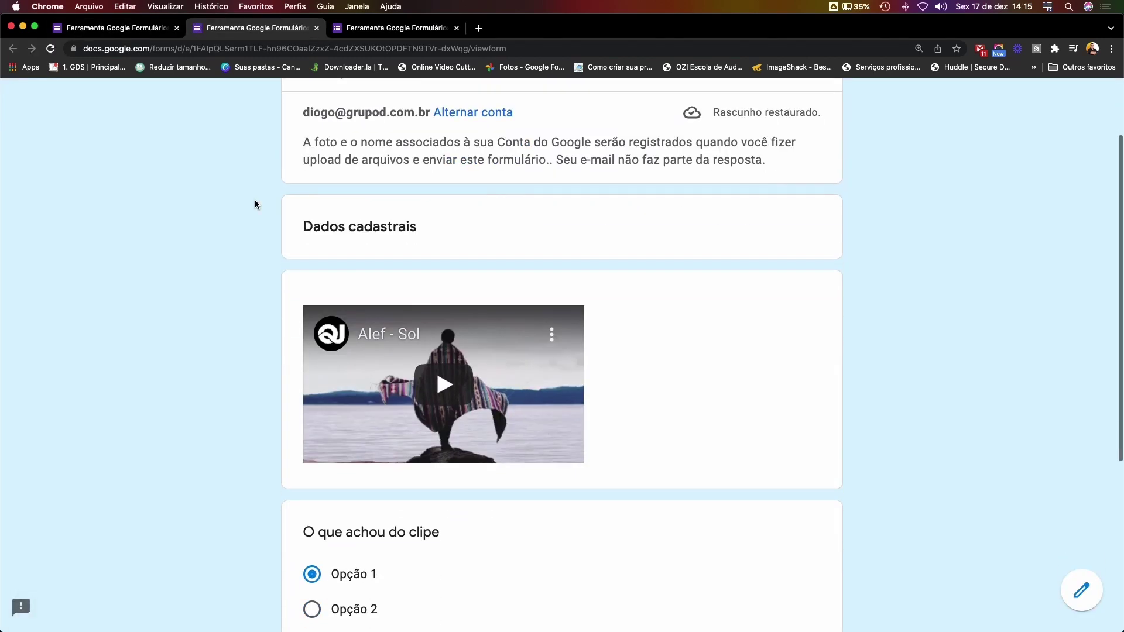
drag(303, 227, 476, 228)
scroll(476, 229, down, 5)
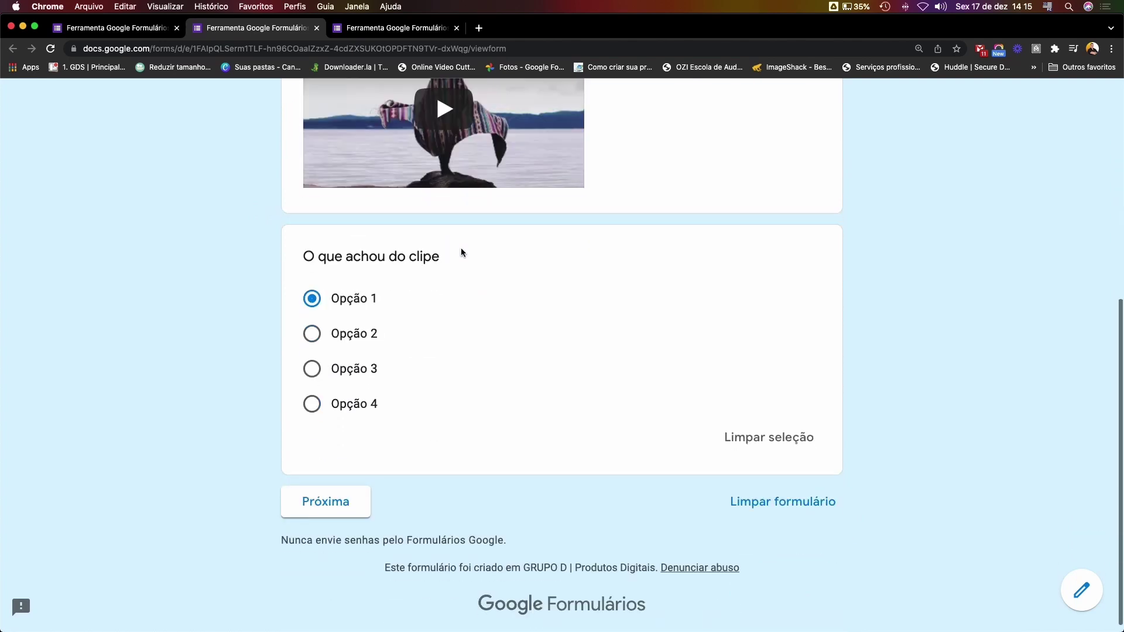
scroll(461, 426, up, 1)
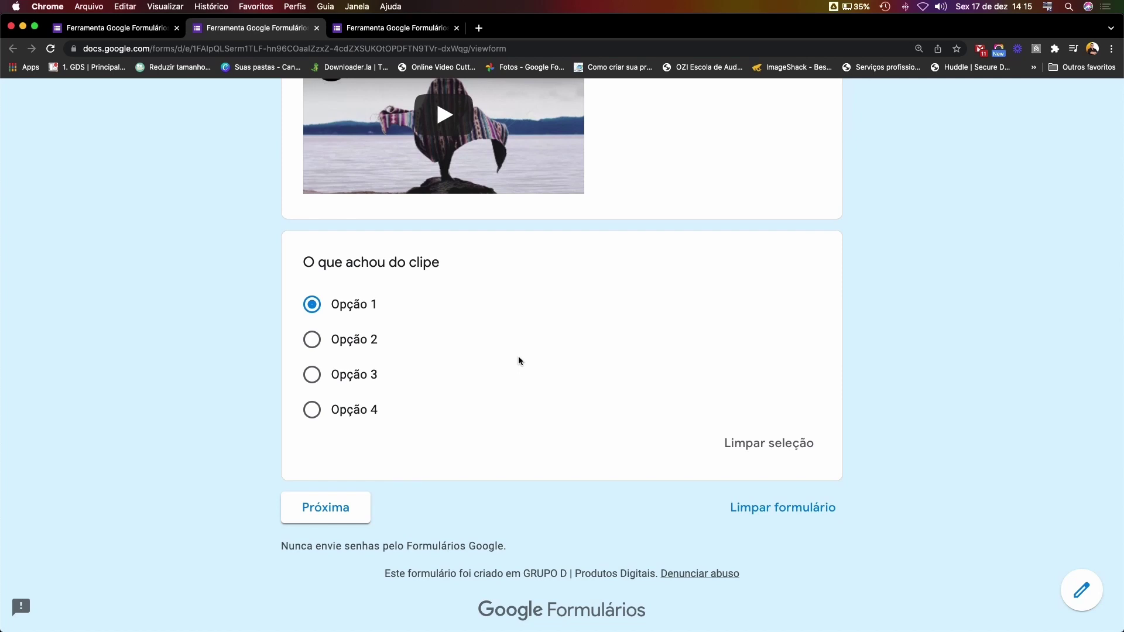
click(358, 517)
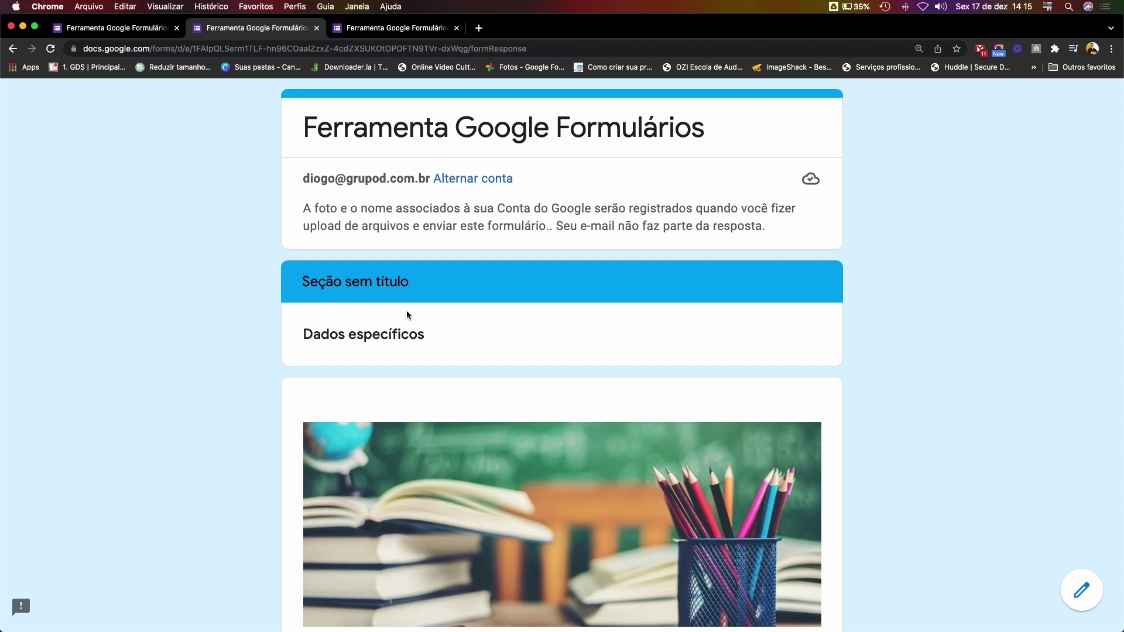
Examine section 2 of the preview from its section title through all the questions to the end of the form
drag(311, 279, 434, 277)
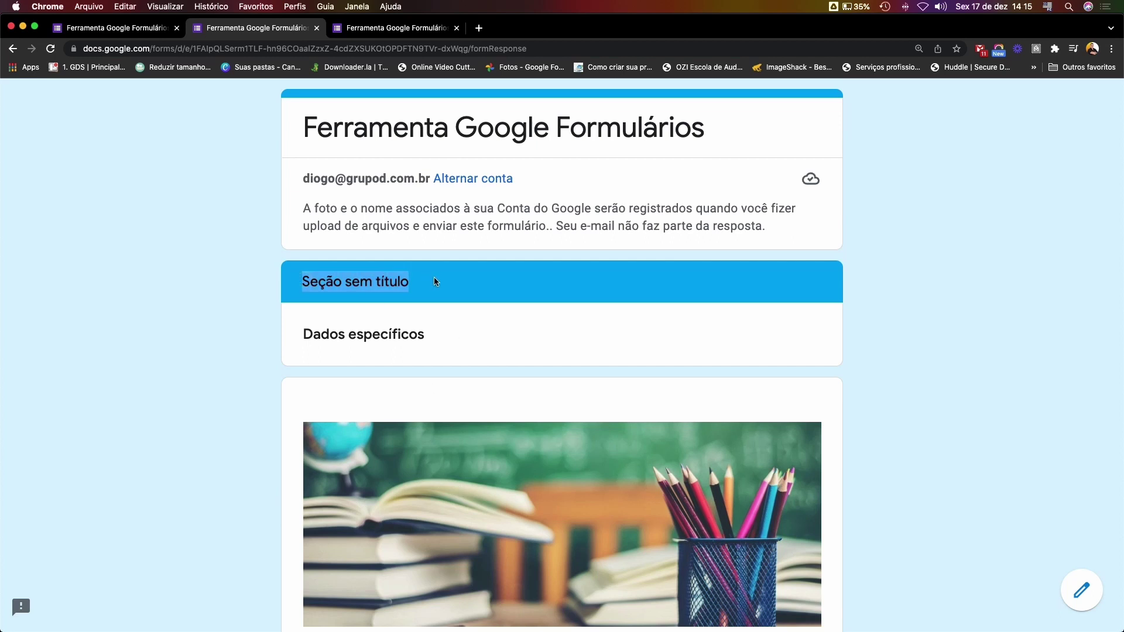
scroll(419, 334, down, 3)
scroll(424, 305, down, 5)
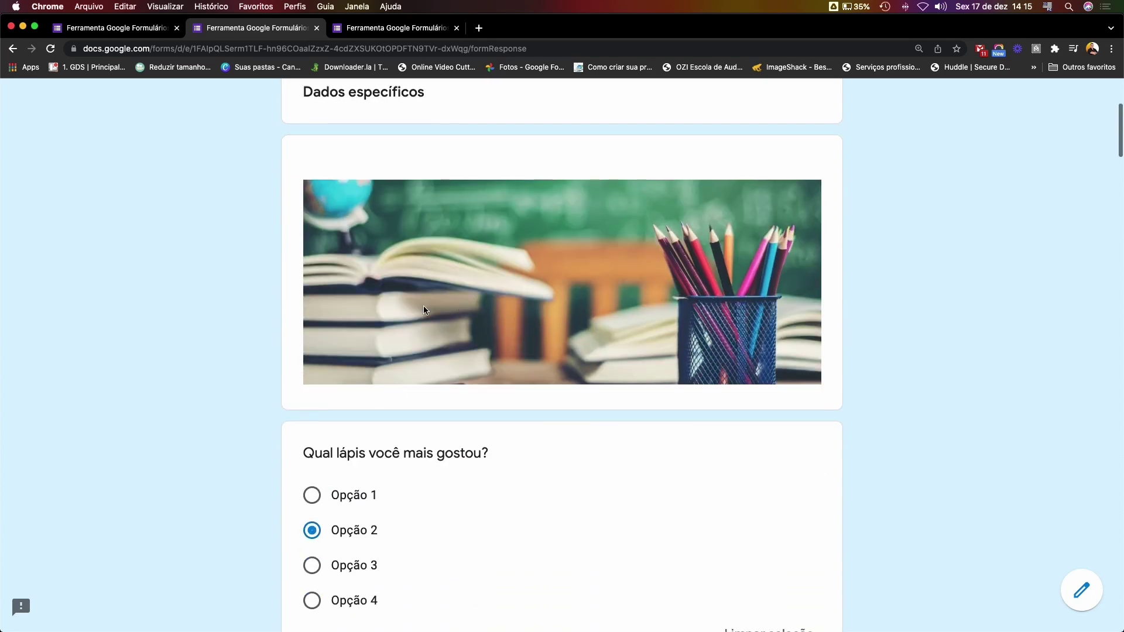
scroll(427, 346, down, 12)
scroll(426, 345, down, 20)
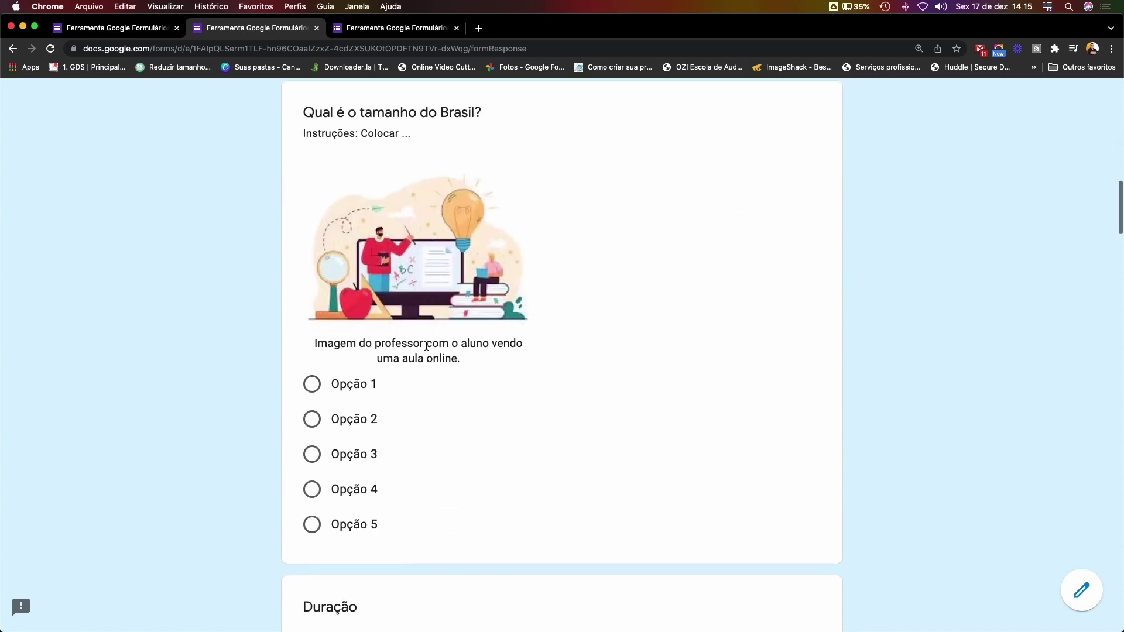
scroll(426, 349, down, 20)
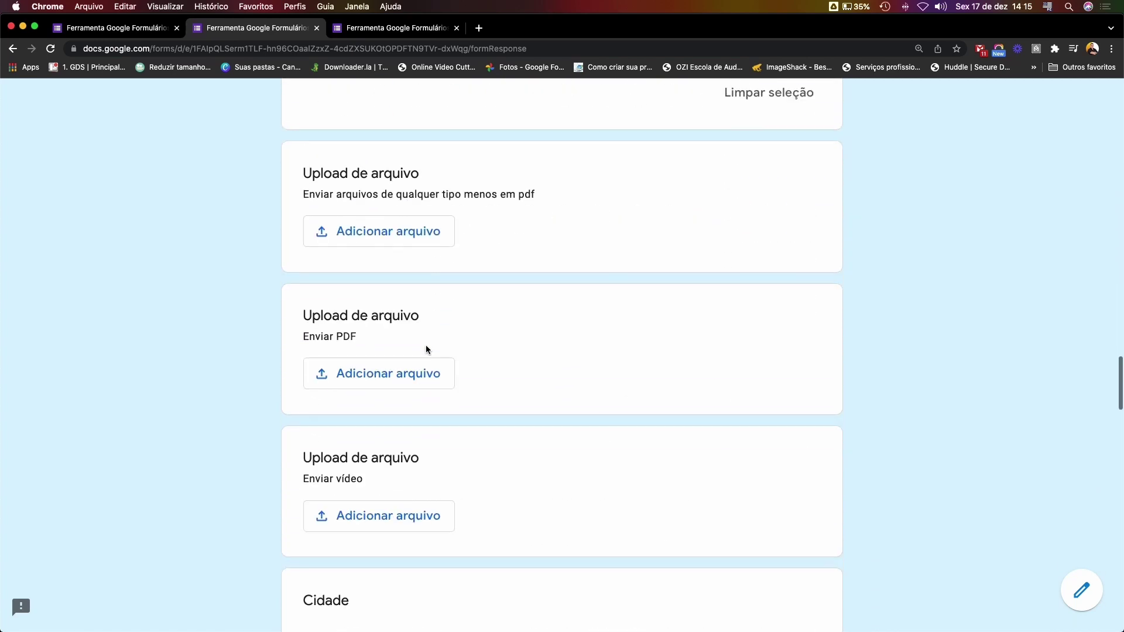
scroll(426, 349, down, 20)
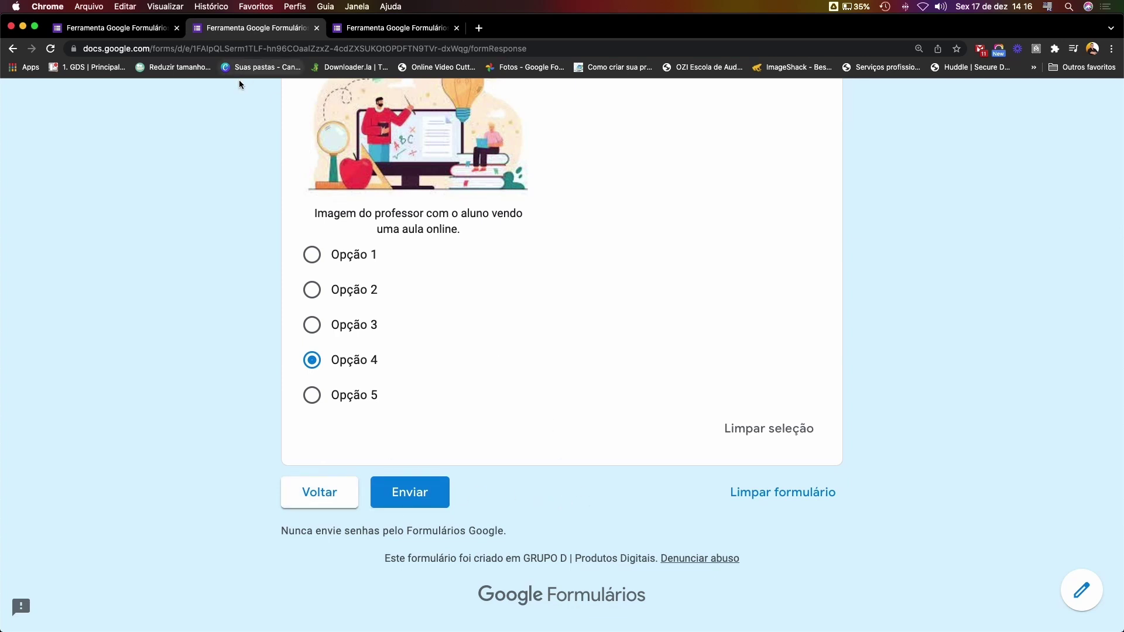
Return to the form editor and add a new section directly after the question "Qual lápis você mais gostou?"
click(132, 27)
scroll(490, 262, down, 15)
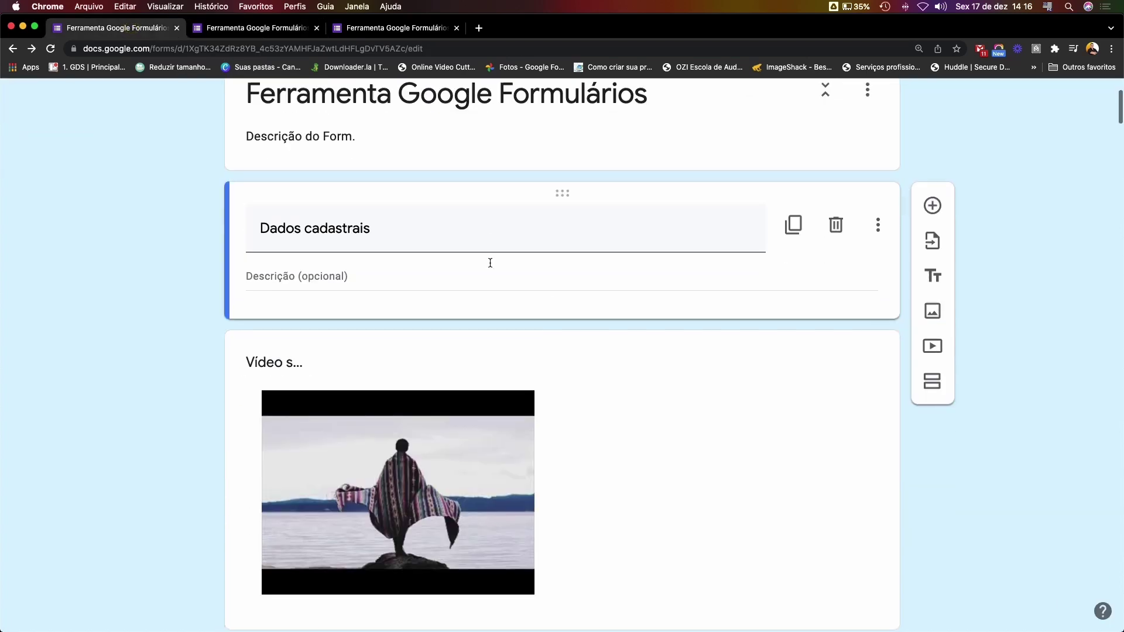
scroll(491, 268, down, 2)
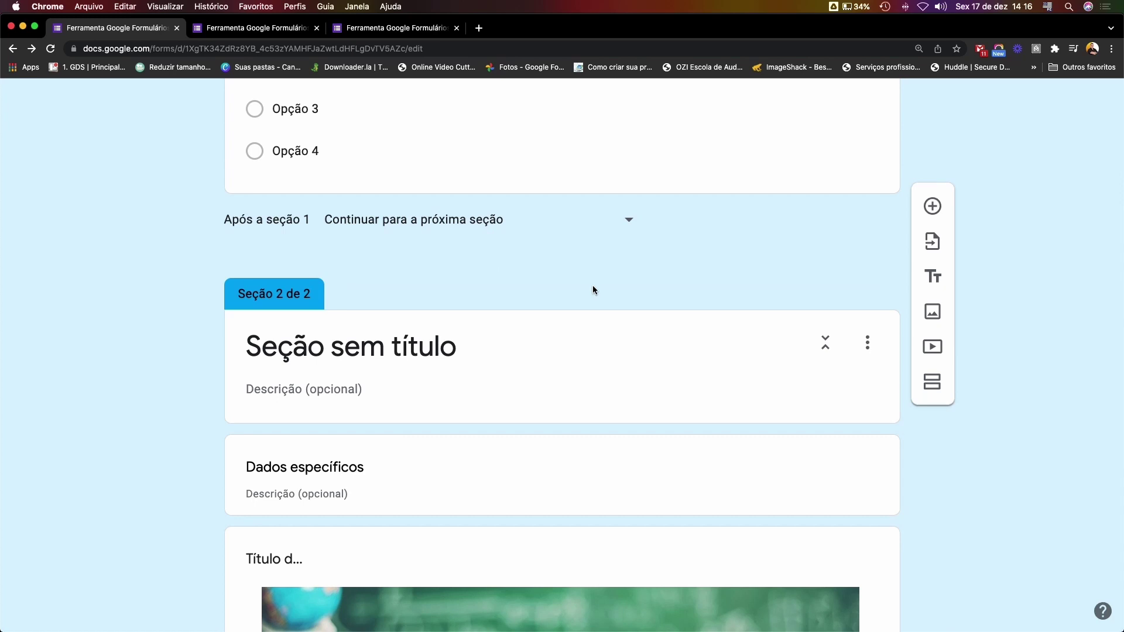
scroll(618, 293, down, 8)
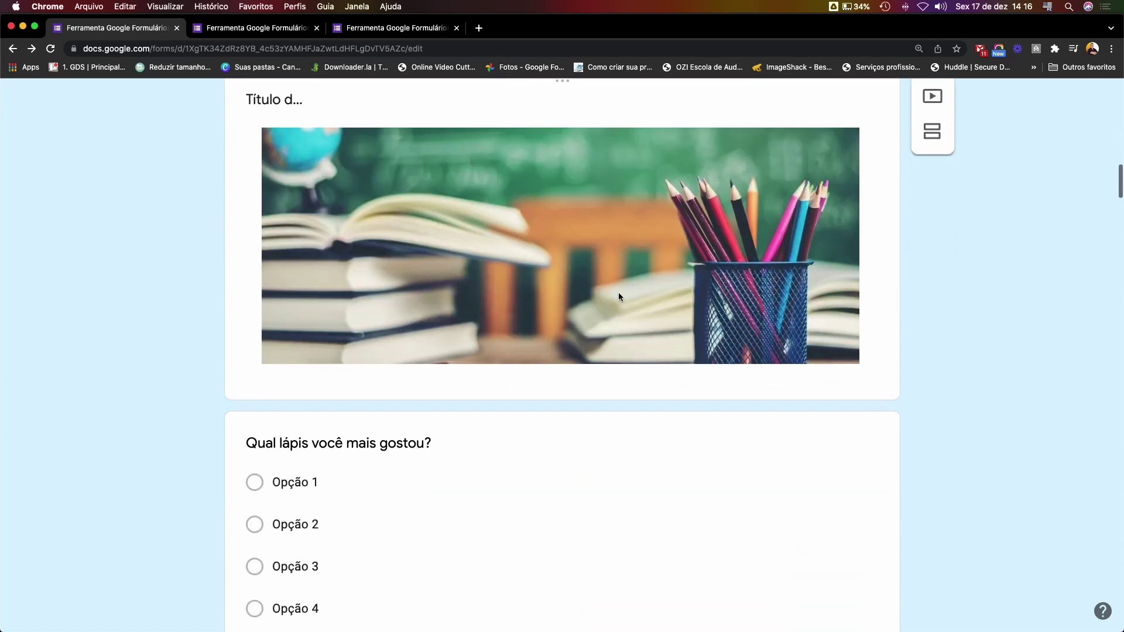
scroll(619, 293, down, 6)
click(715, 358)
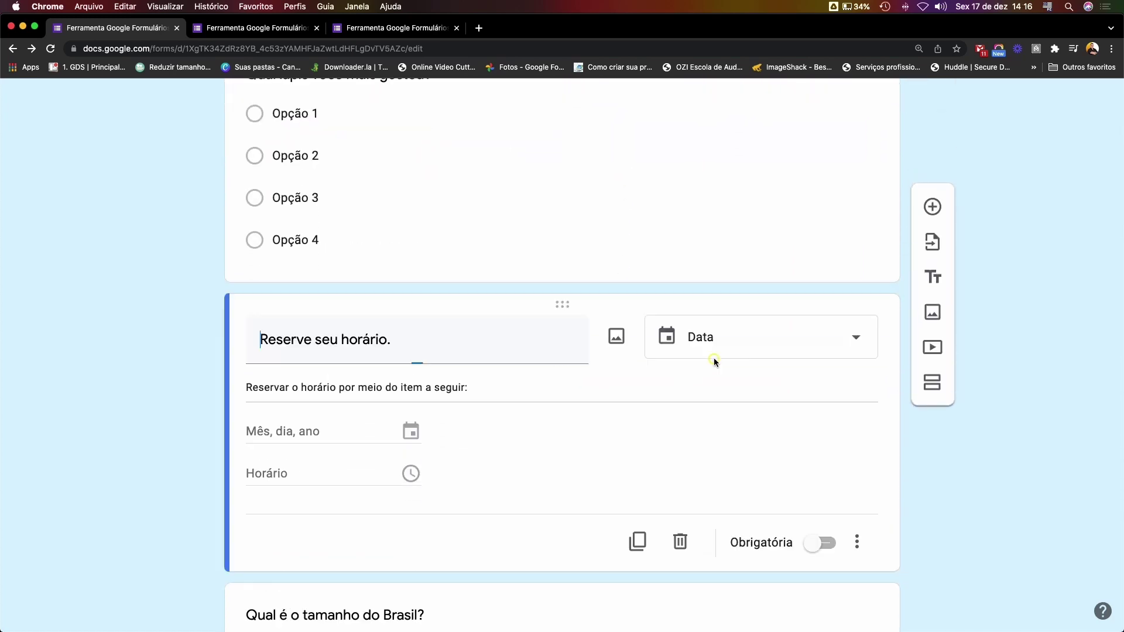
click(725, 265)
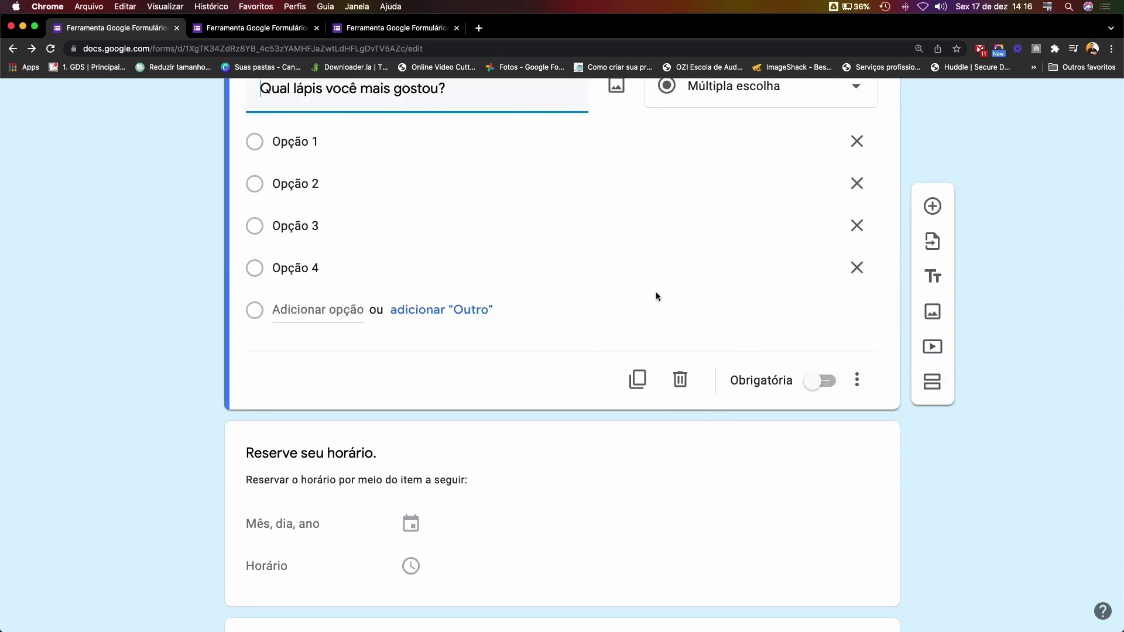
click(935, 384)
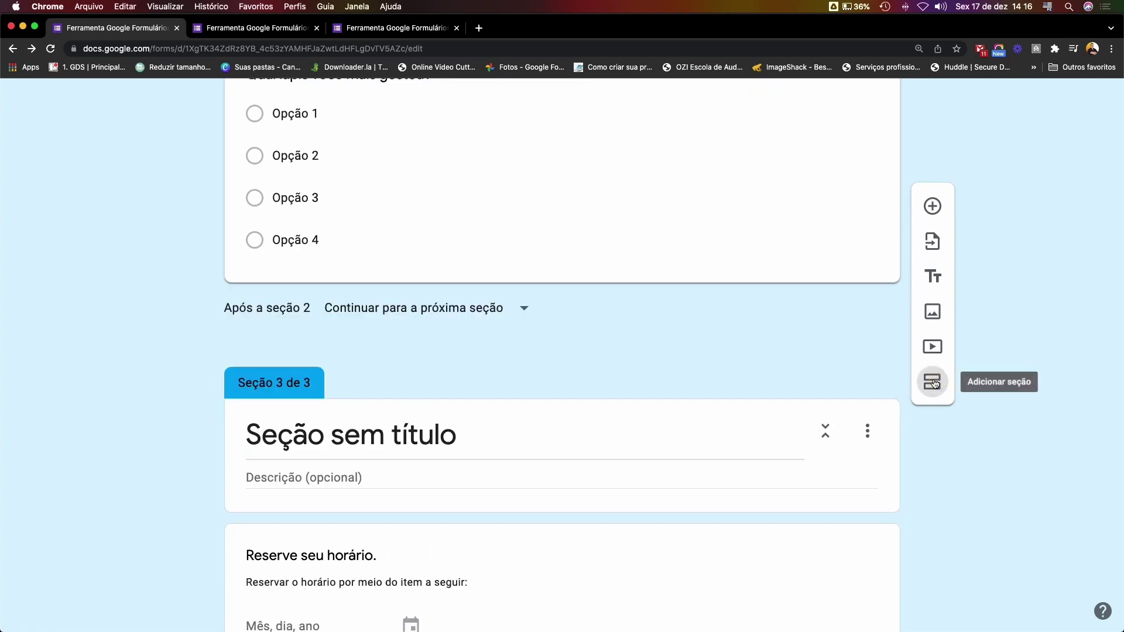
Examine the new section 3 title in the editor and the "Seção sem título" heading in the form preview
scroll(646, 411, down, 3)
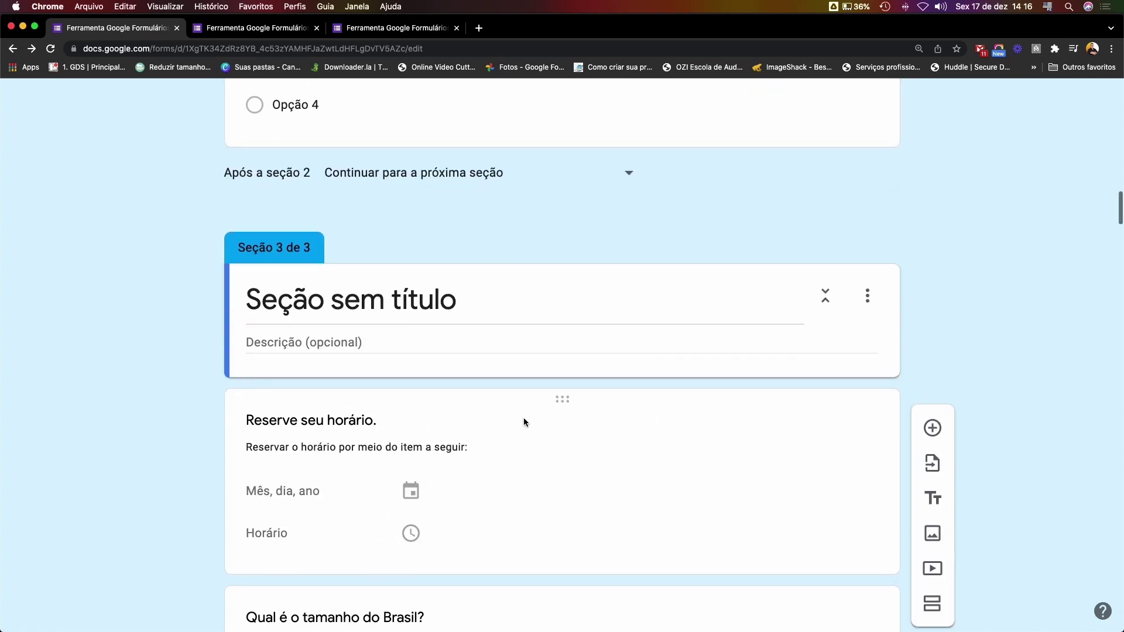
click(335, 418)
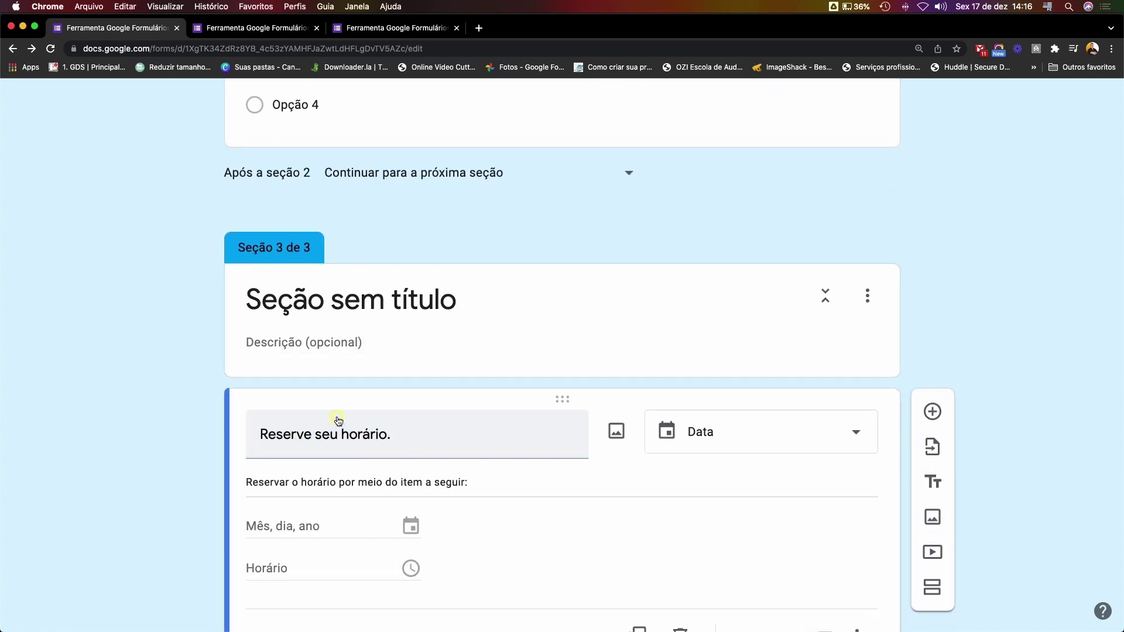
triple_click(391, 299)
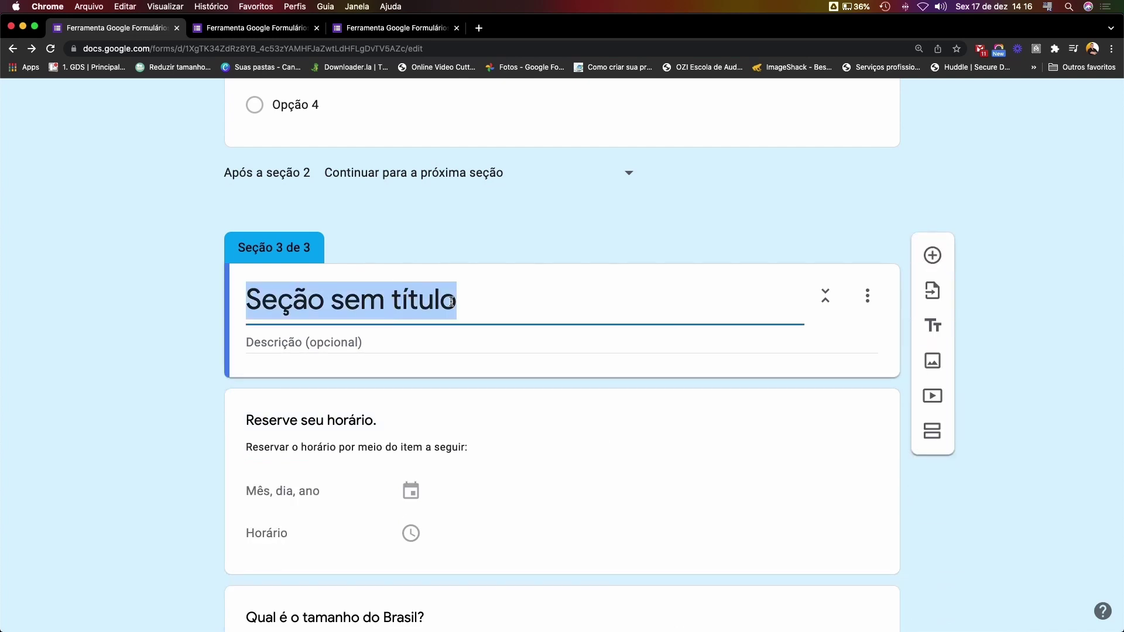
click(469, 304)
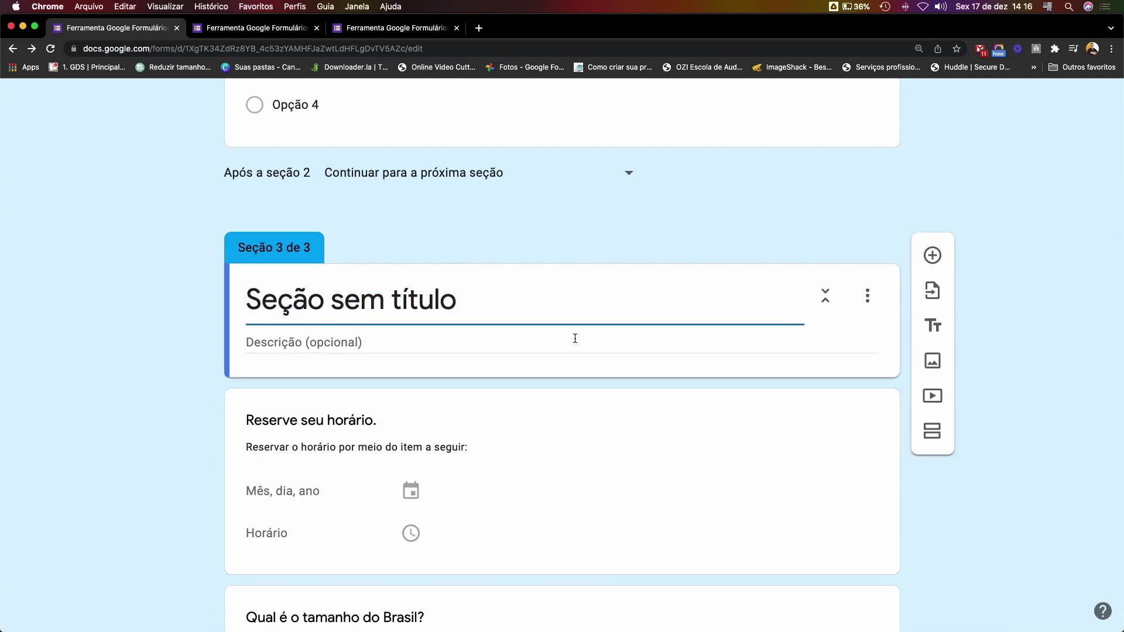
click(263, 29)
scroll(501, 313, up, 20)
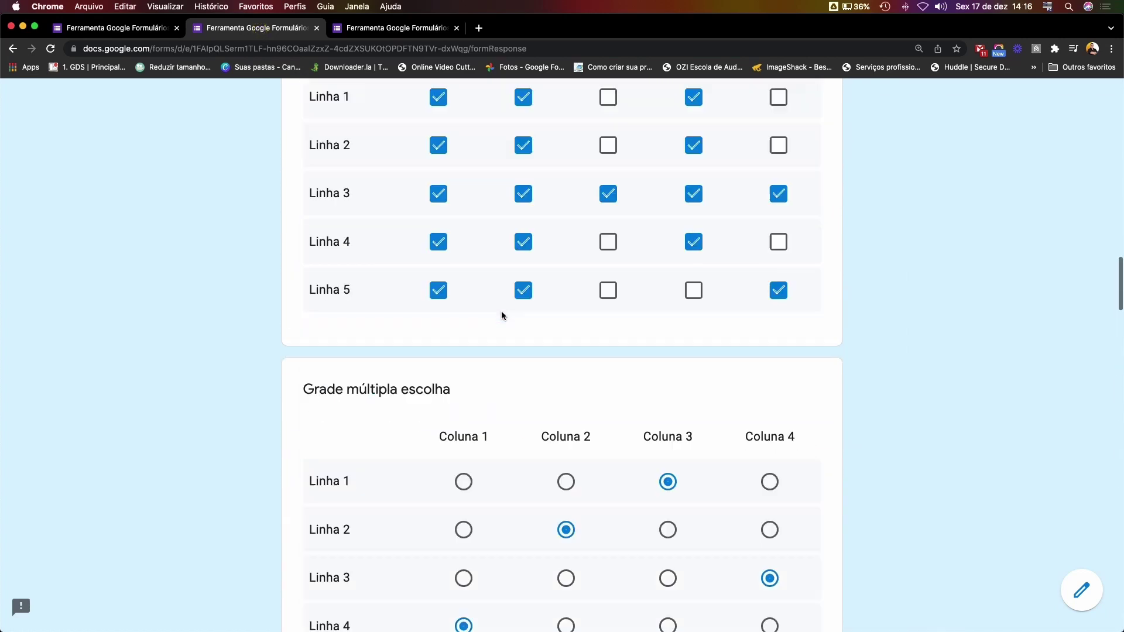
scroll(501, 316, up, 10)
triple_click(324, 276)
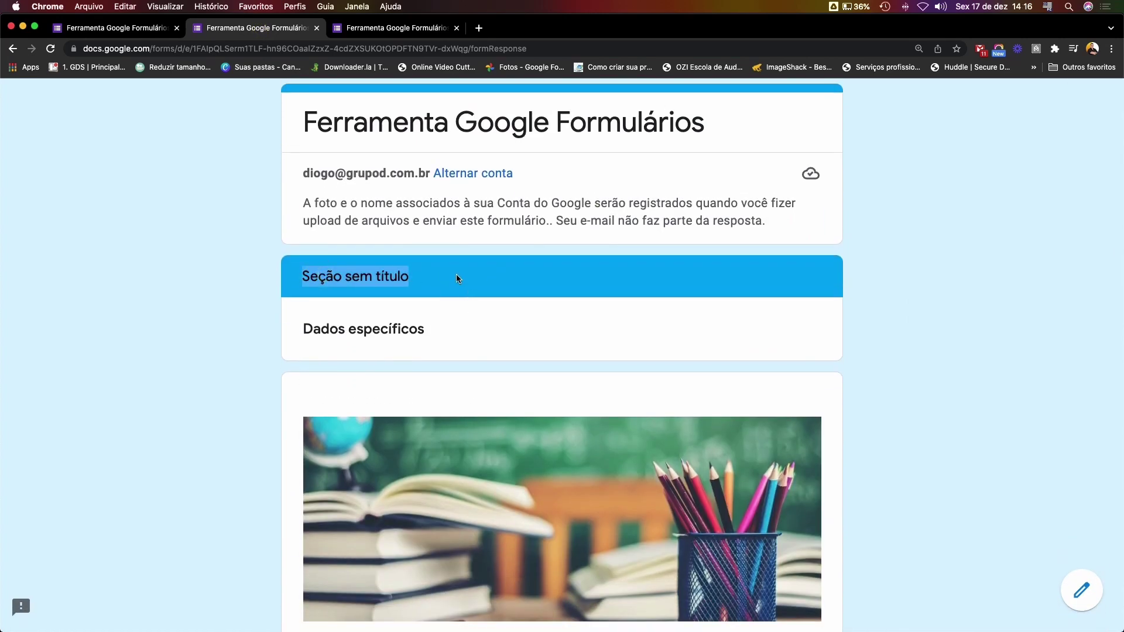
Back in the editor, add a new section after the linear scale question about satisfaction with the course
key(super+1)
scroll(630, 358, down, 3)
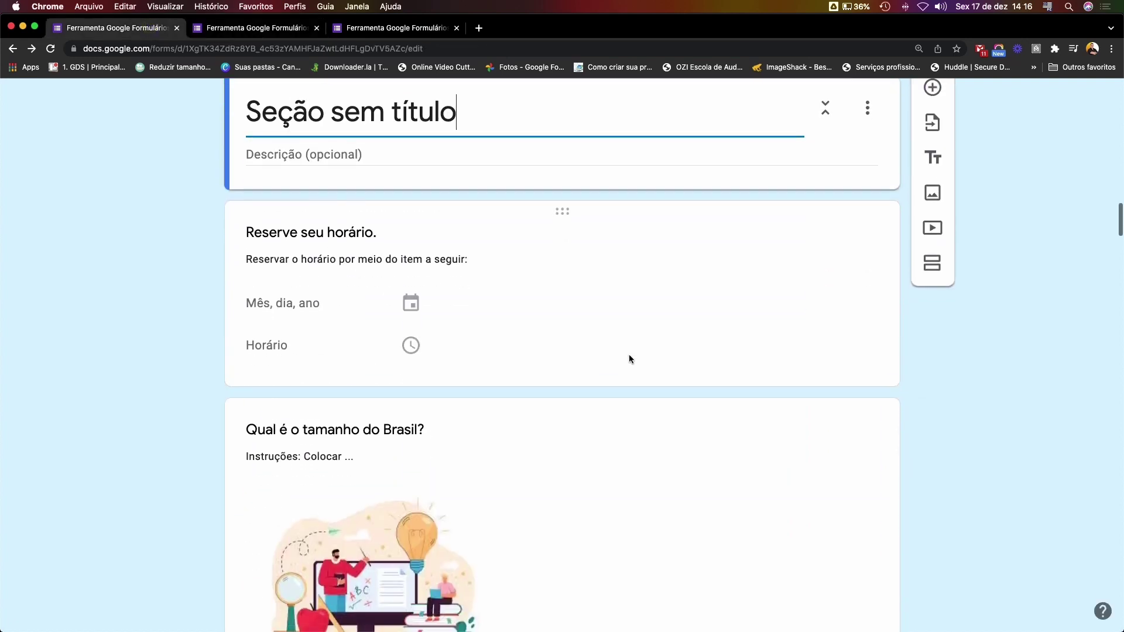
scroll(629, 358, down, 20)
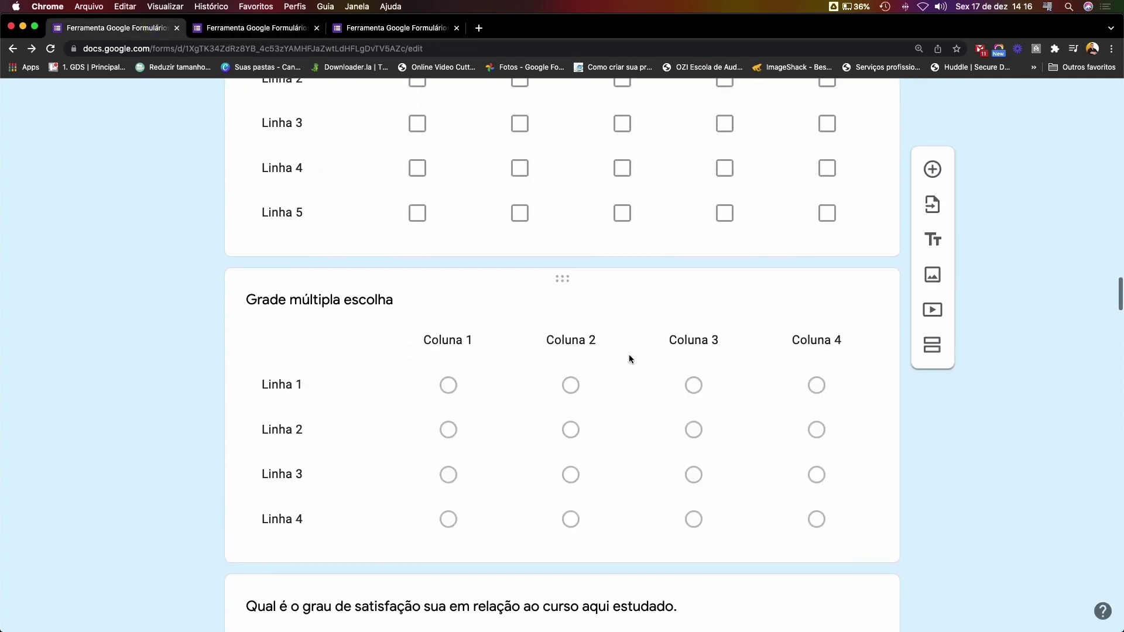
scroll(629, 358, down, 15)
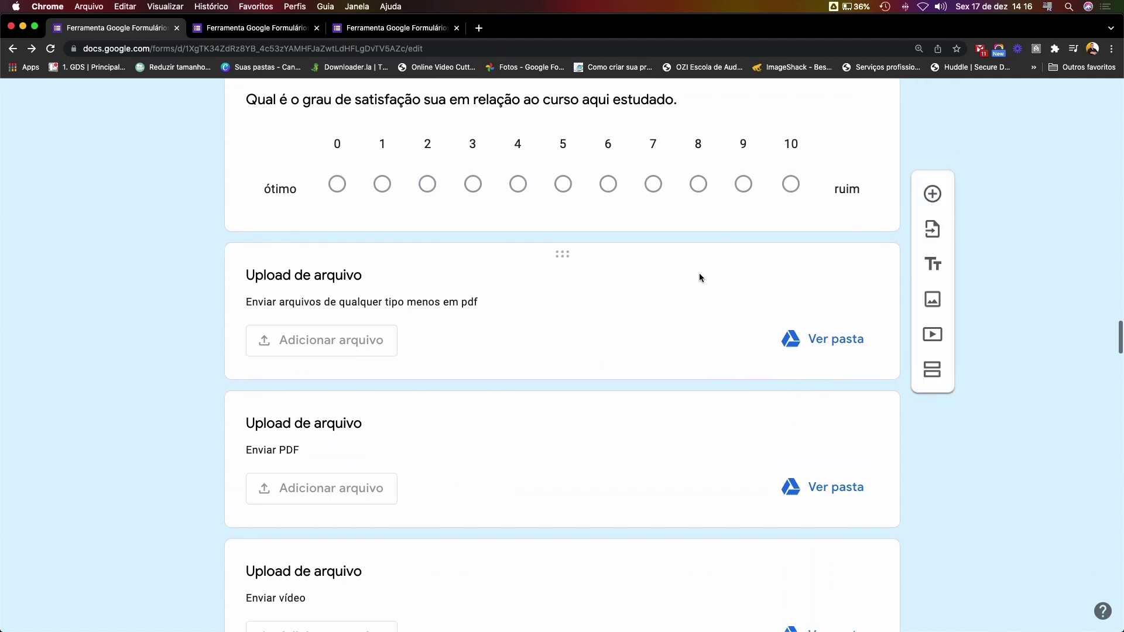
click(700, 277)
click(792, 208)
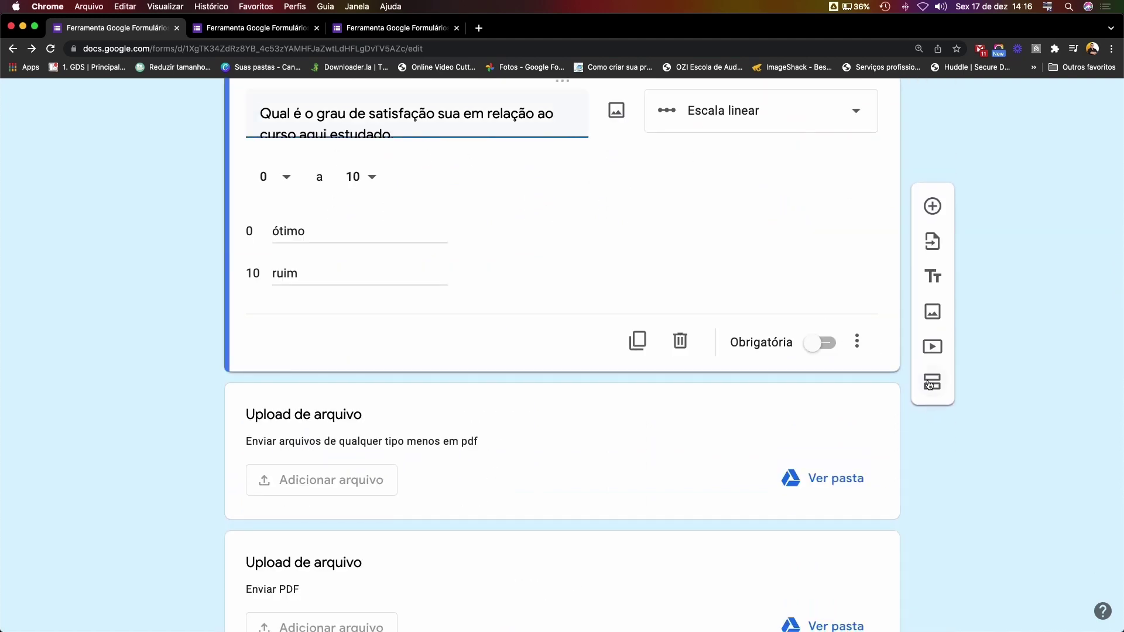
click(929, 385)
Add a new section between the "Enviar vídeo" file upload question and the "Cidade" question
scroll(651, 354, up, 15)
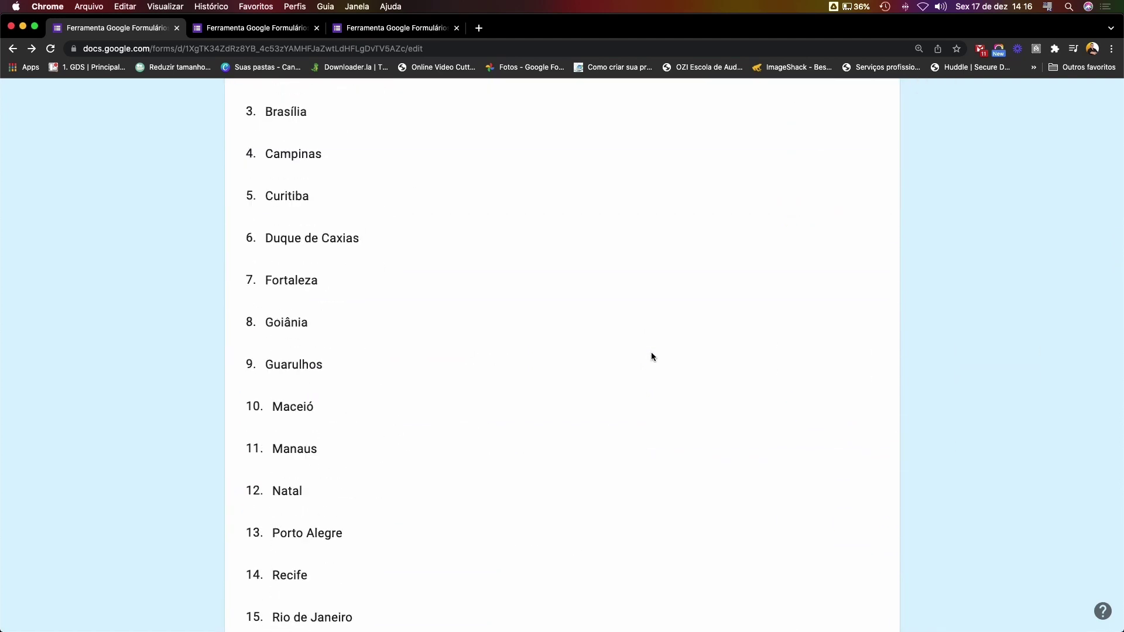
scroll(651, 355, up, 5)
click(680, 387)
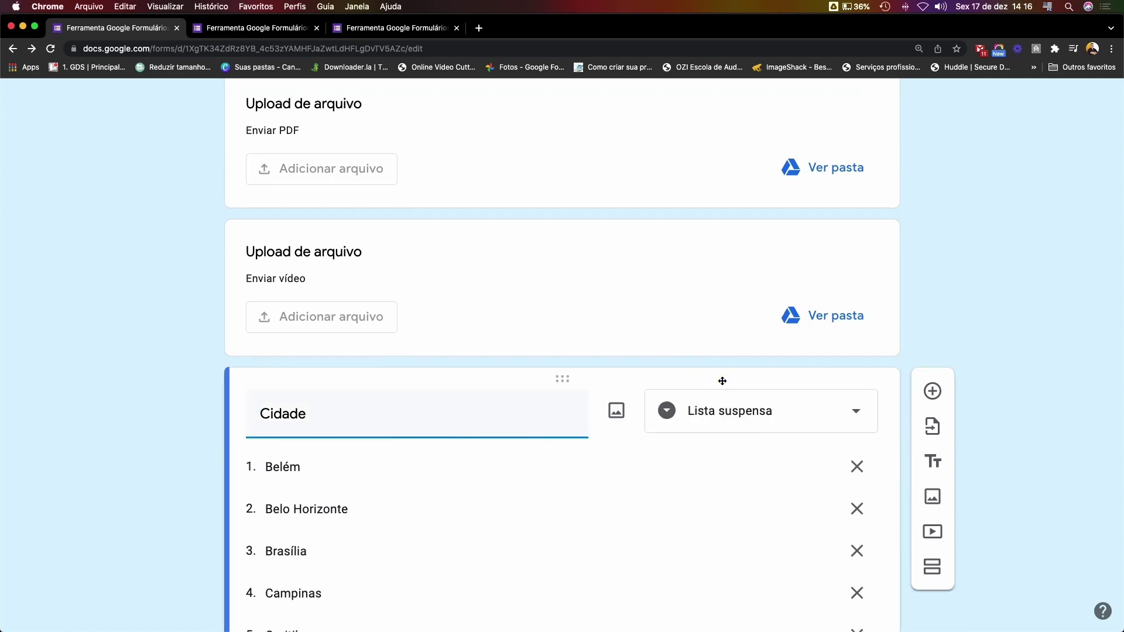
click(799, 350)
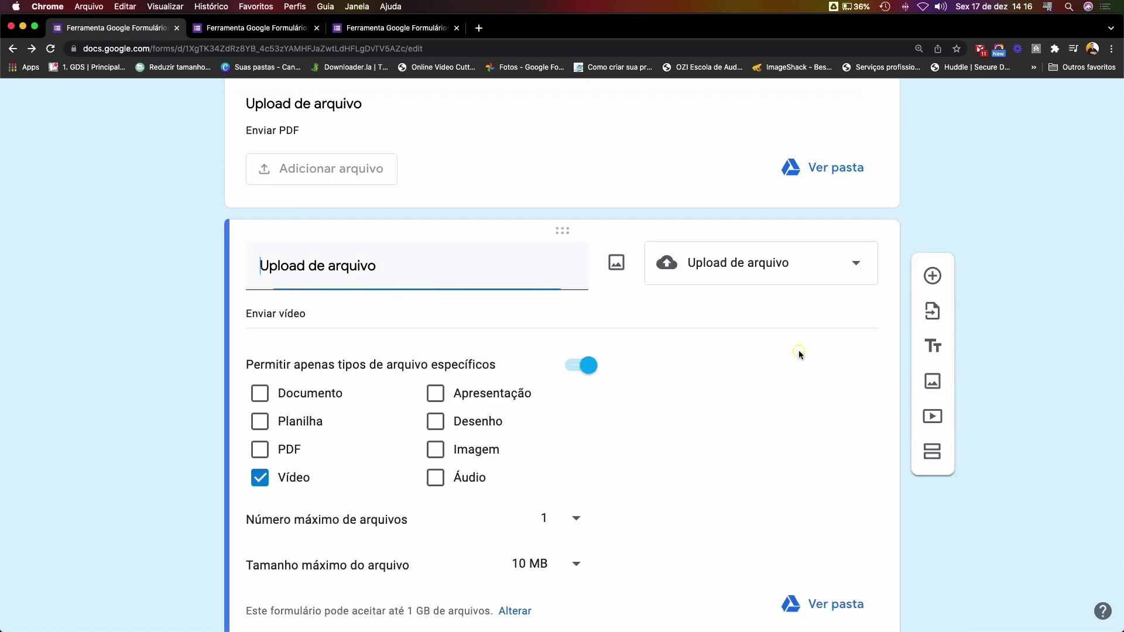
click(933, 418)
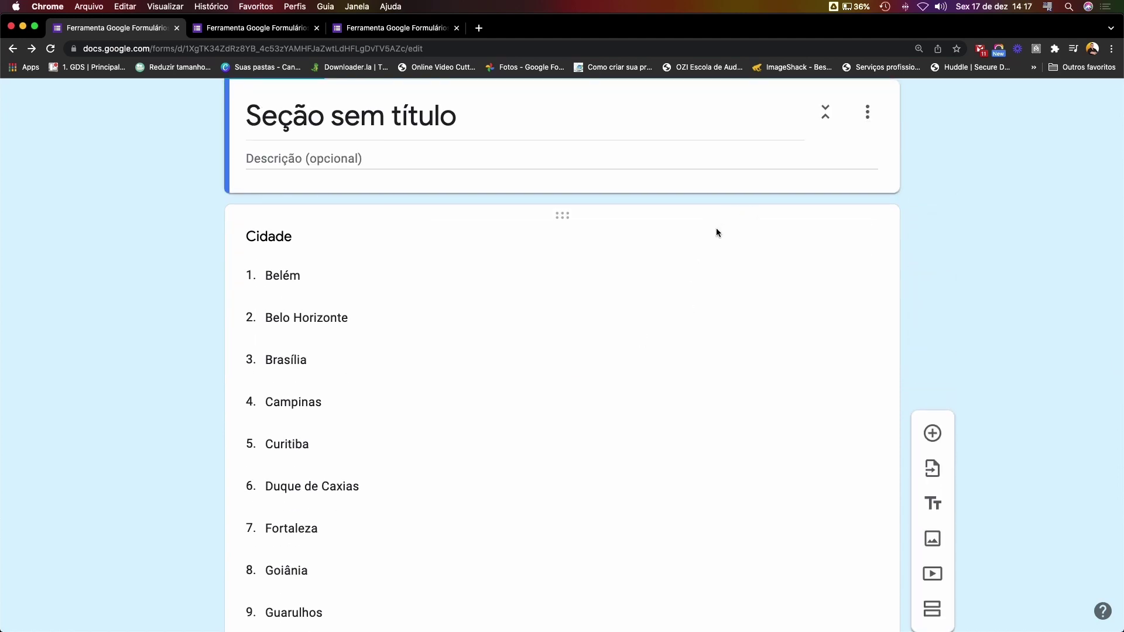
Review the form's section layout and open the question "O que achou do clipe" at the end of section 1
scroll(716, 230, down, 20)
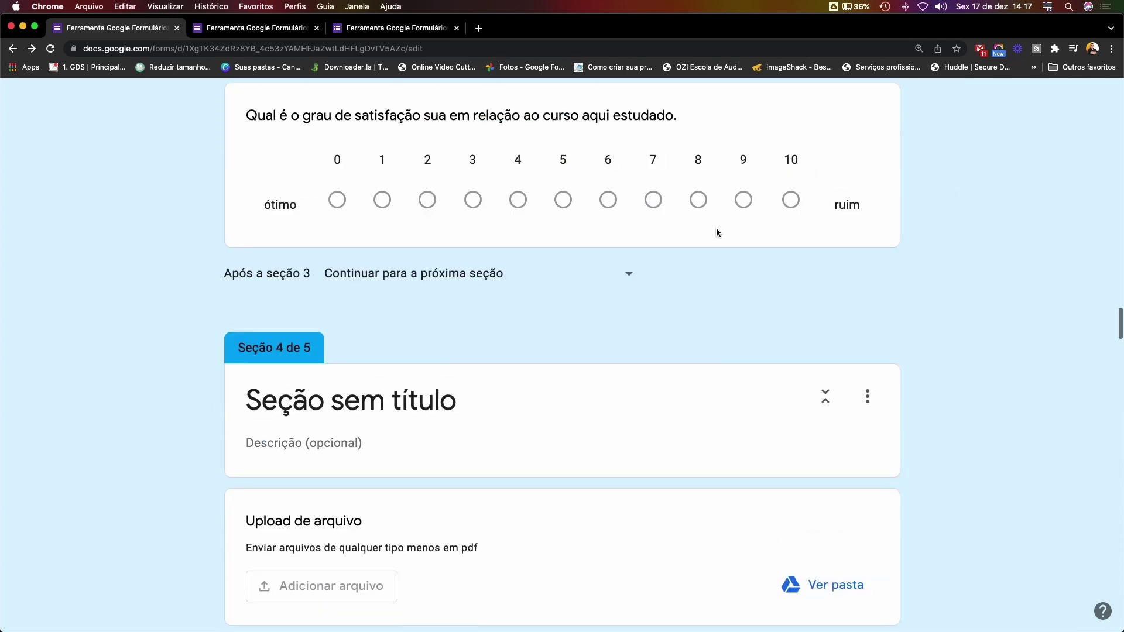
scroll(716, 227, up, 20)
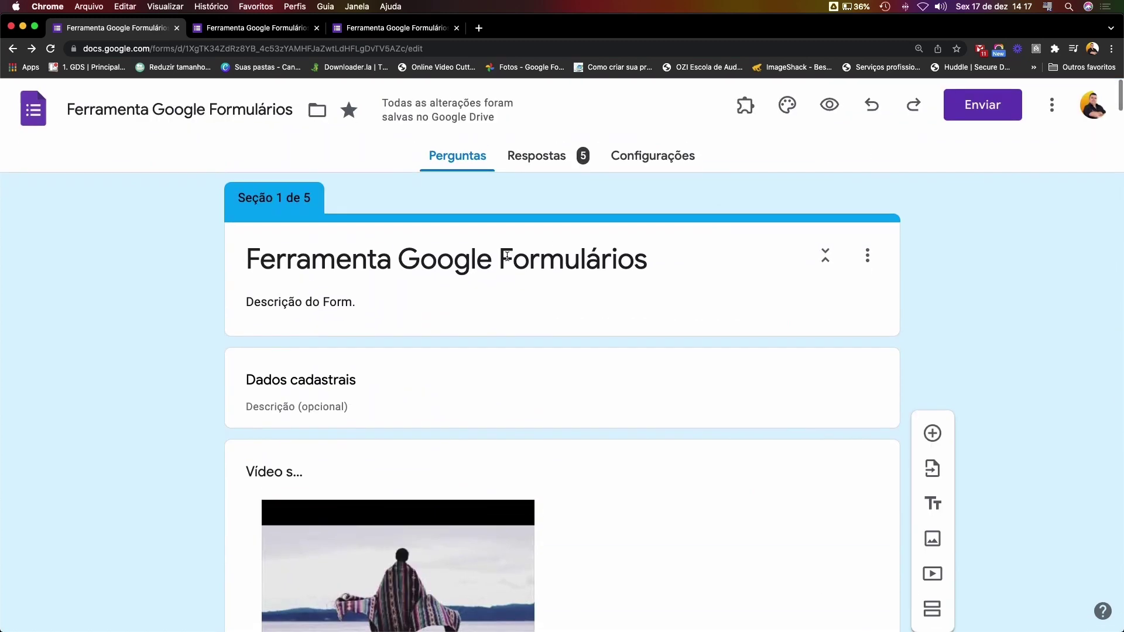
scroll(507, 256, down, 10)
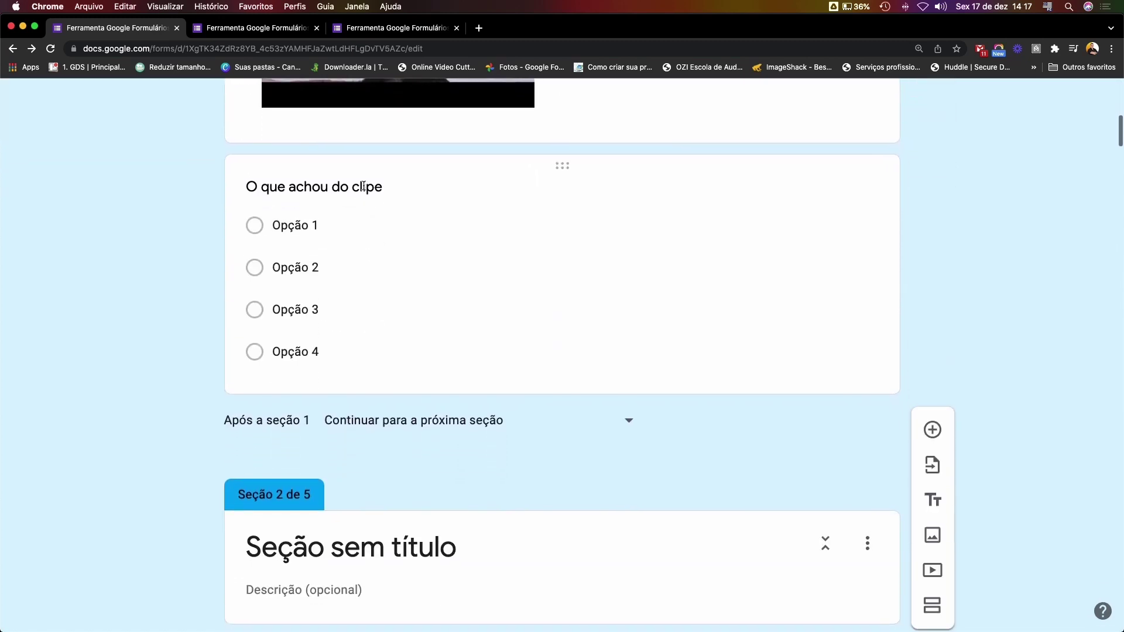
click(363, 186)
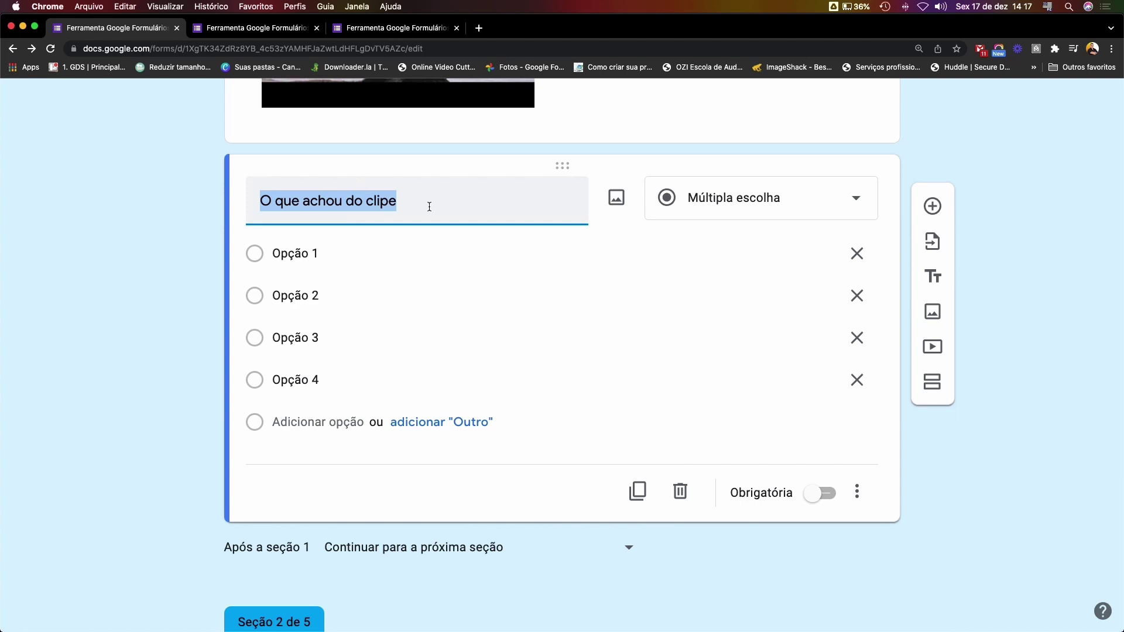
Retitle the question as "Você é:" with the options "Aluno", "Professor" and "Visitante", and remove the fourth option
text(Você é:)
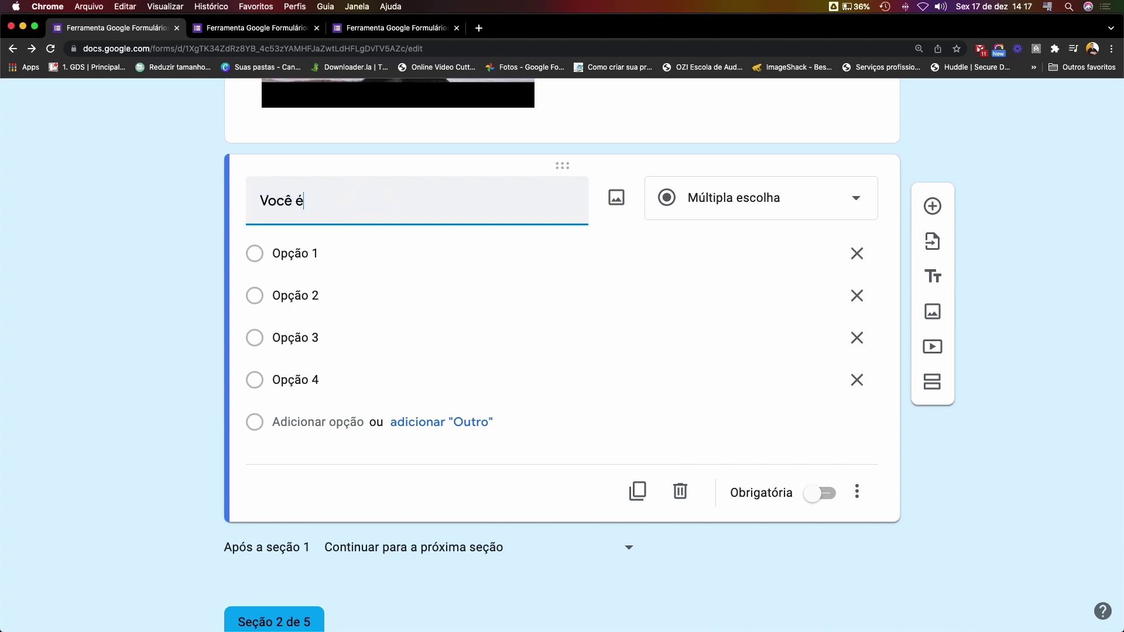
click(314, 254)
text(Aluno)
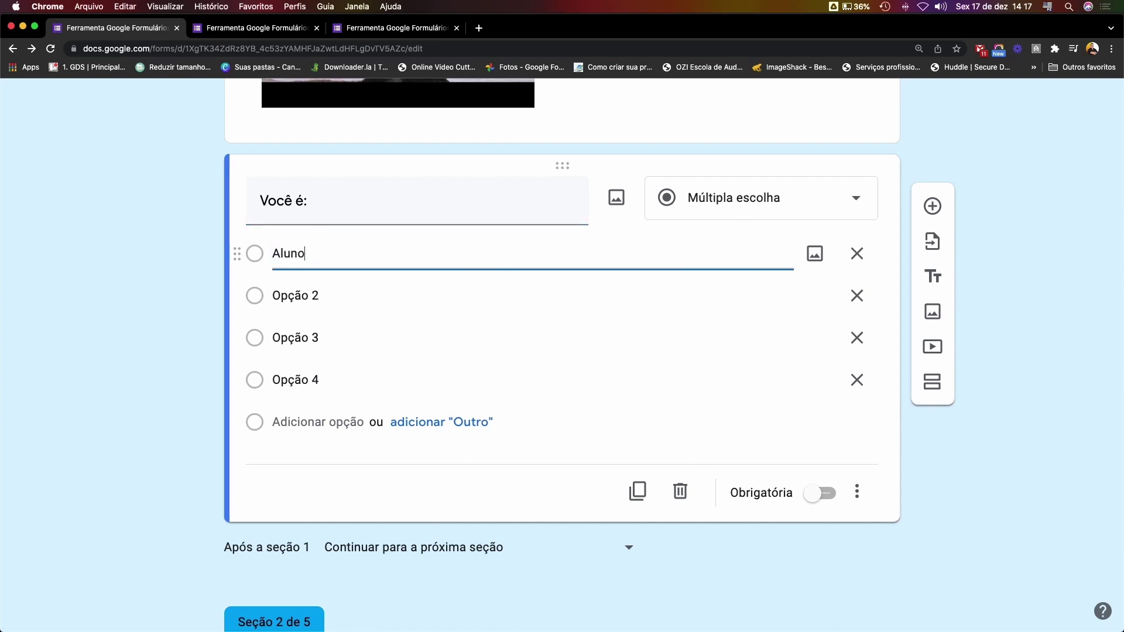
click(324, 290)
text(Professor)
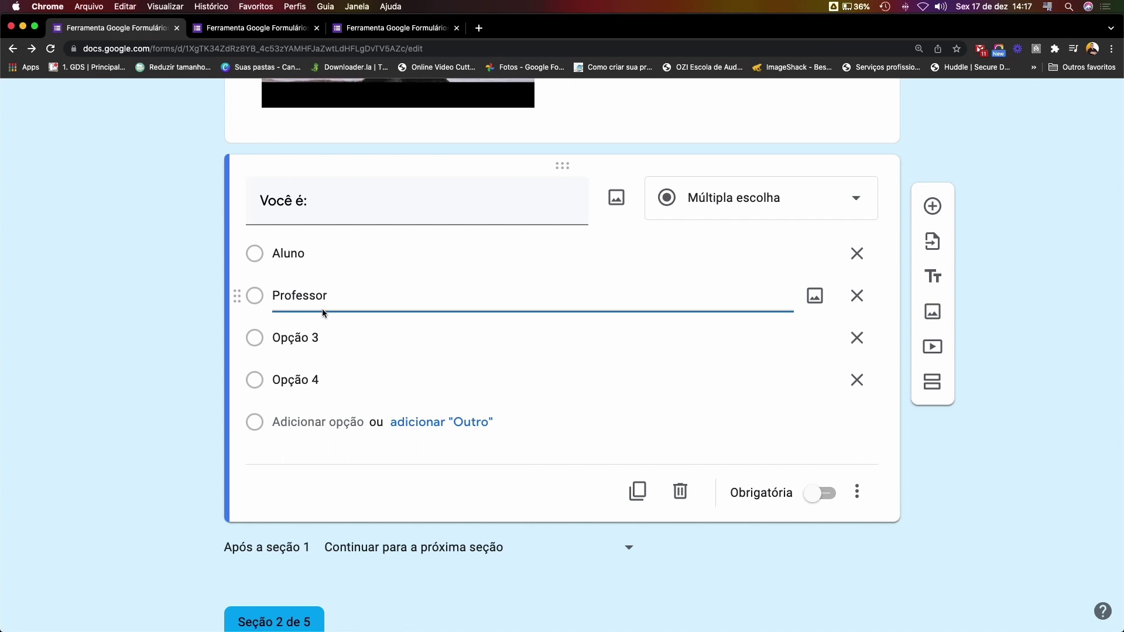
click(328, 333)
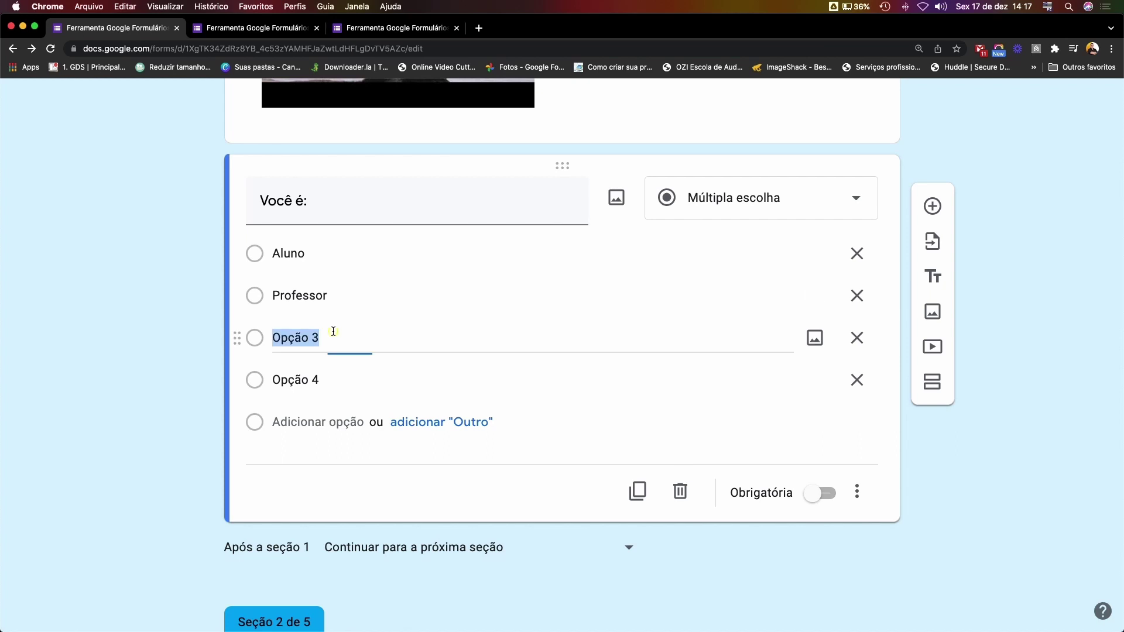
text(Visitante)
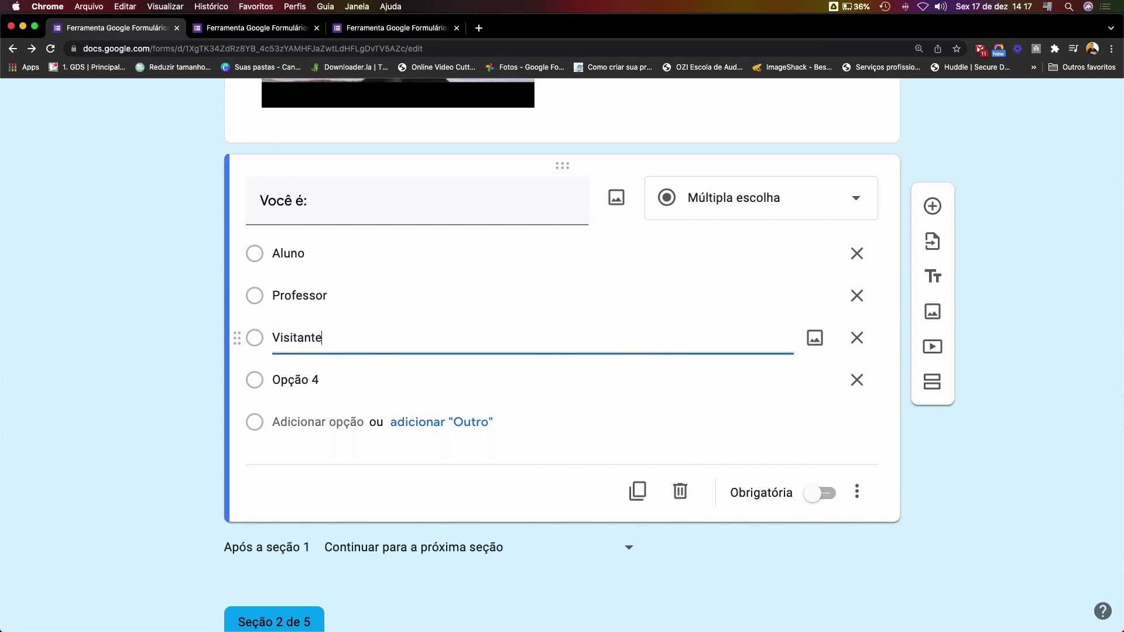
click(859, 383)
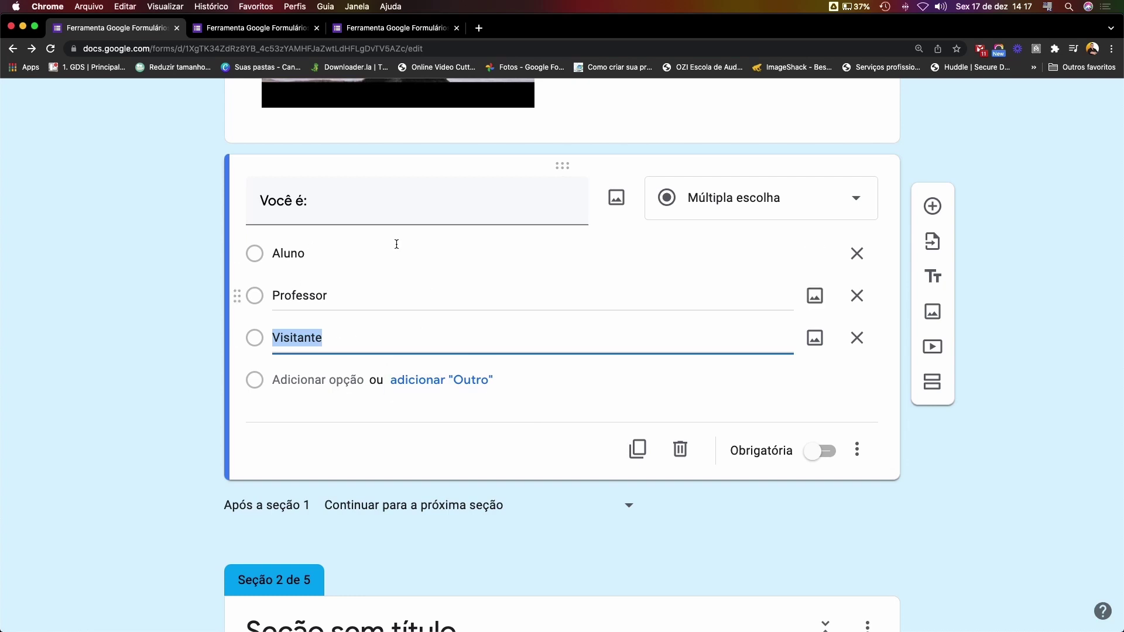
Enable "Ir para a seção com base na resposta" for the "Você é:" question
scroll(592, 378, up, 3)
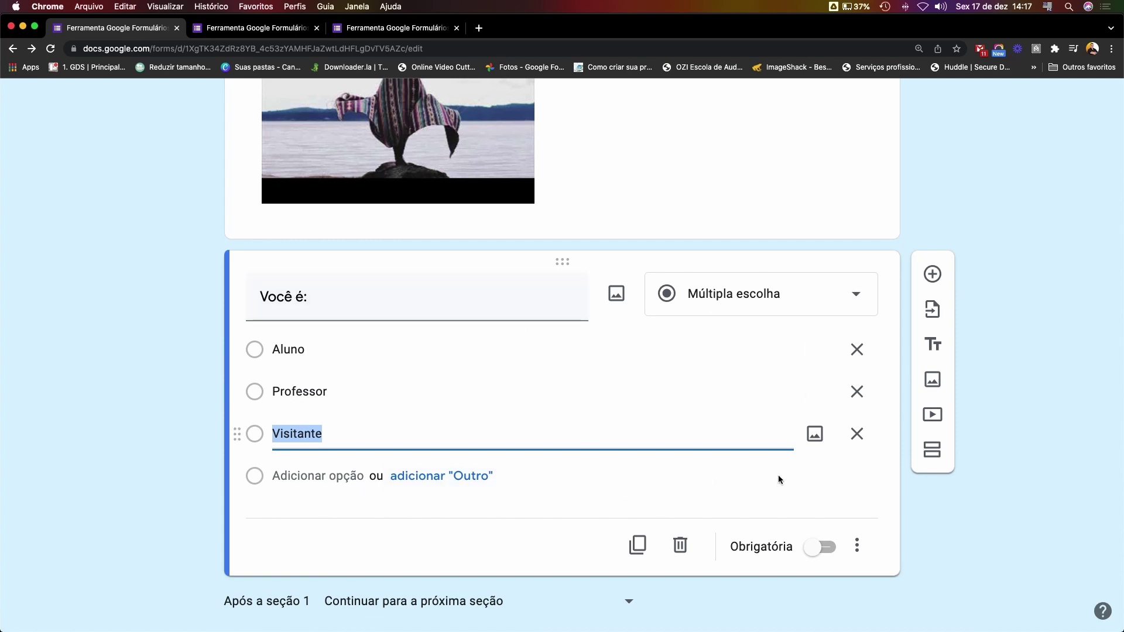
click(857, 546)
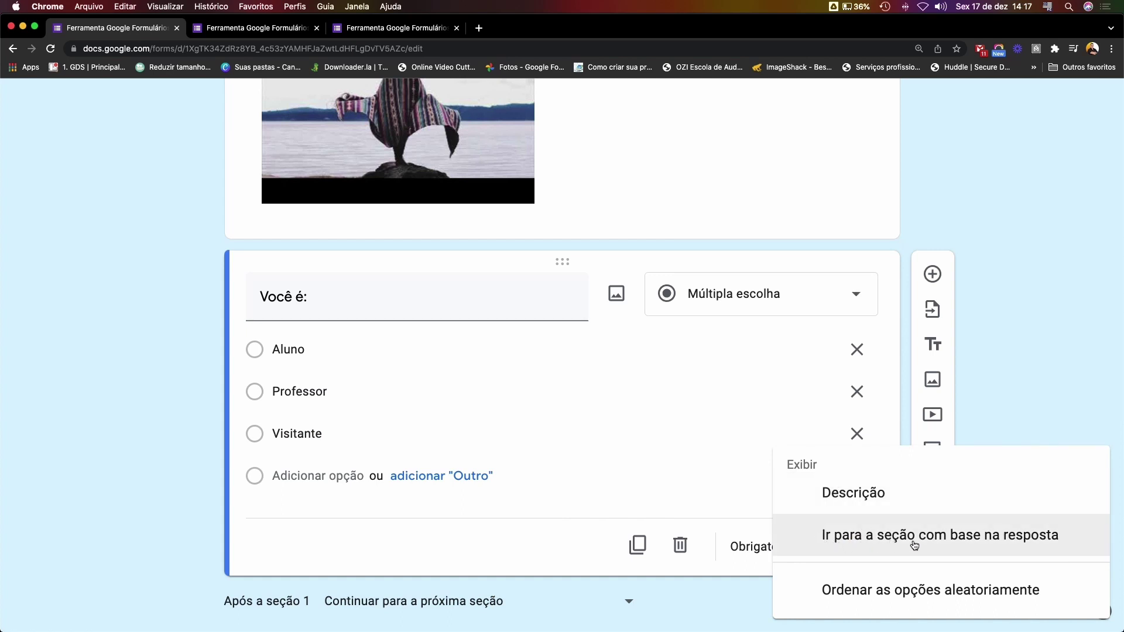
click(1022, 546)
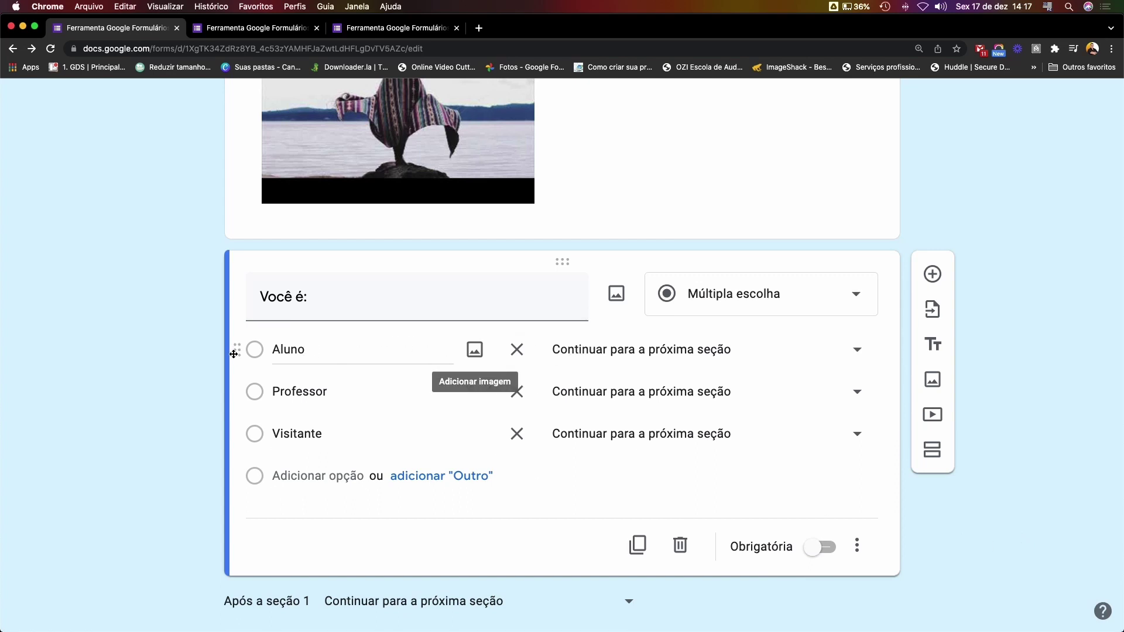
Route the answer "Aluno" to section 2, "Professor" to section 3 and "Visitante" to section 5
click(663, 352)
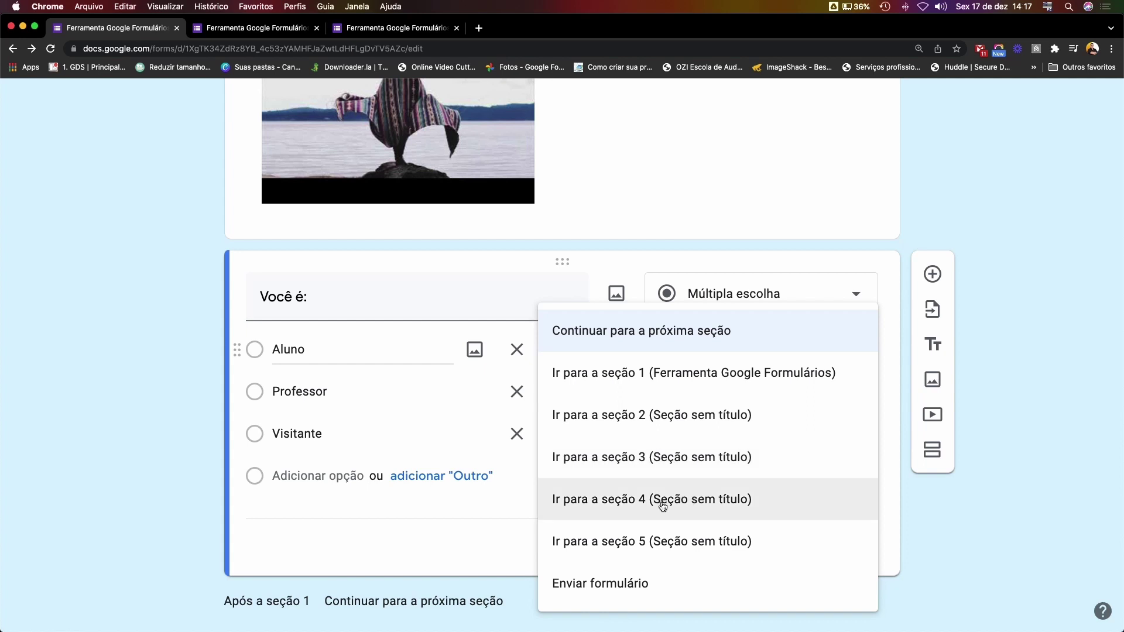
click(701, 417)
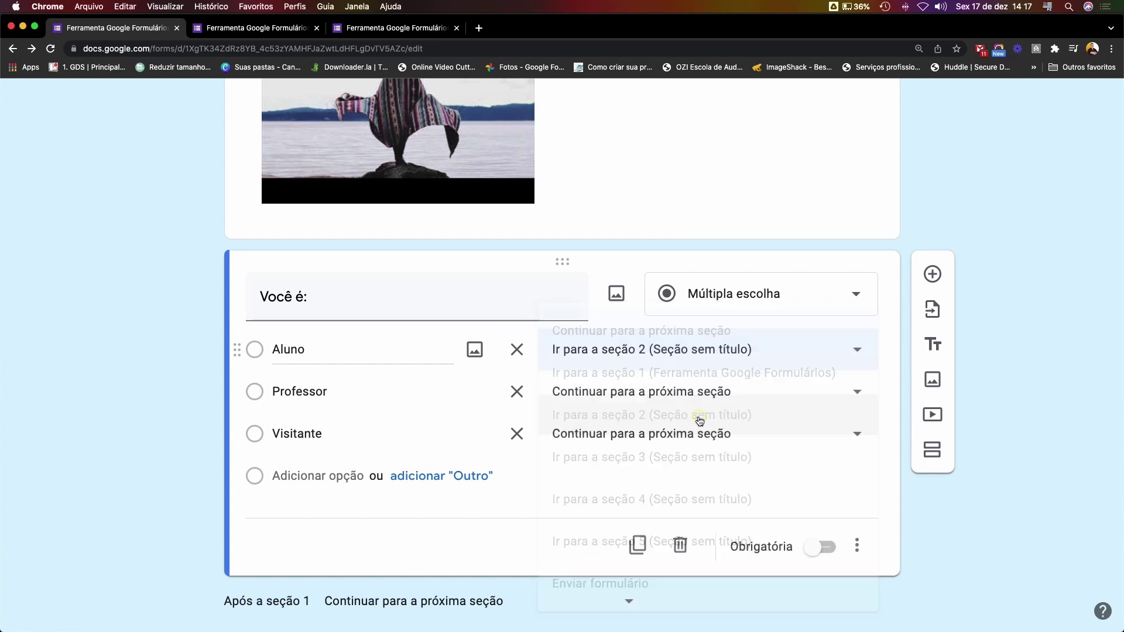
click(632, 394)
click(690, 458)
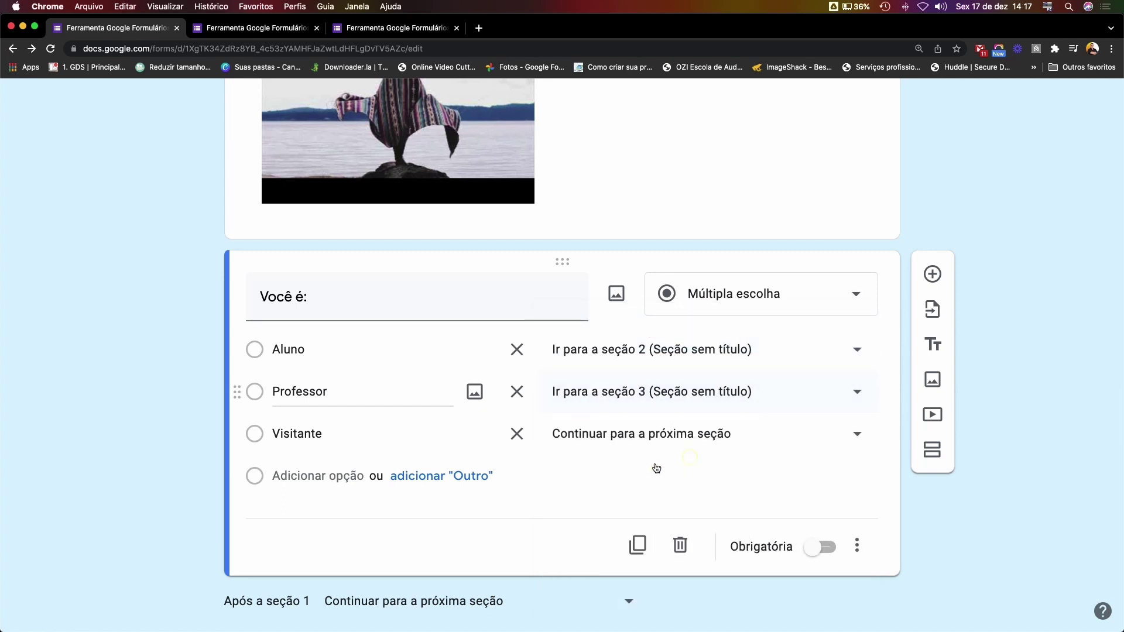
click(631, 441)
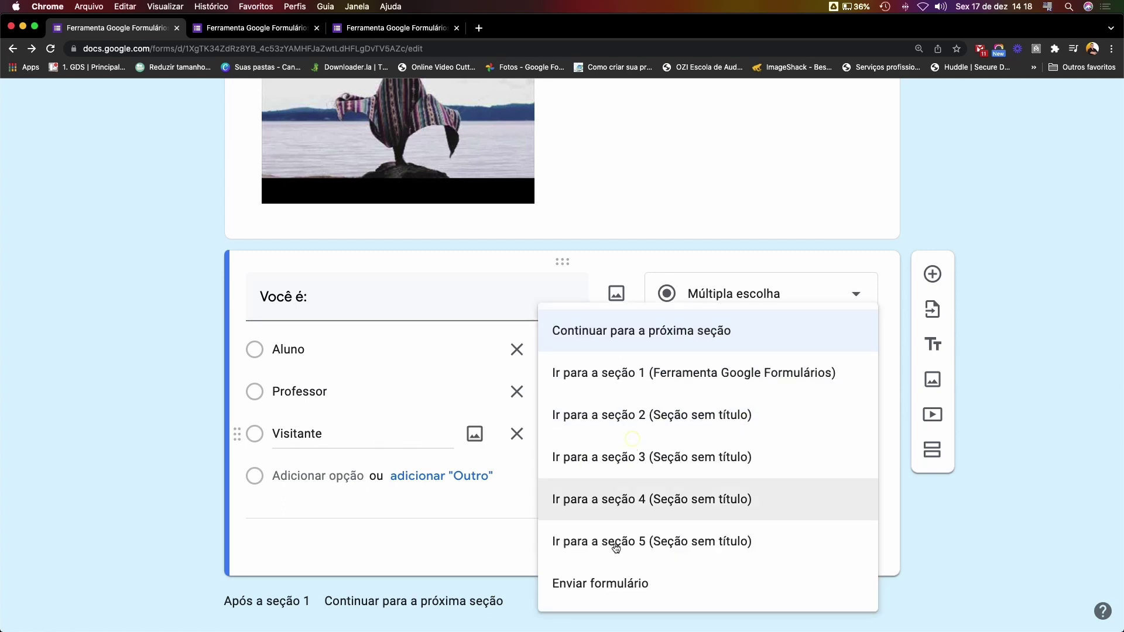
click(616, 543)
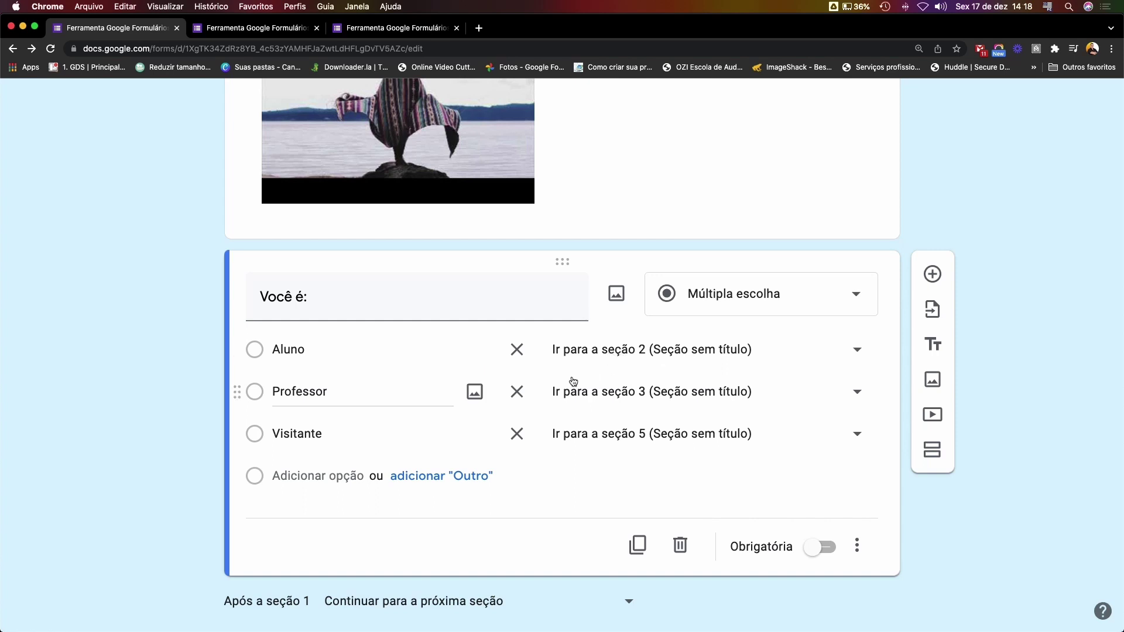
Rename the untitled second section, above "Dados específicos", to "Seção 2"
scroll(493, 360, up, 10)
scroll(494, 360, up, 2)
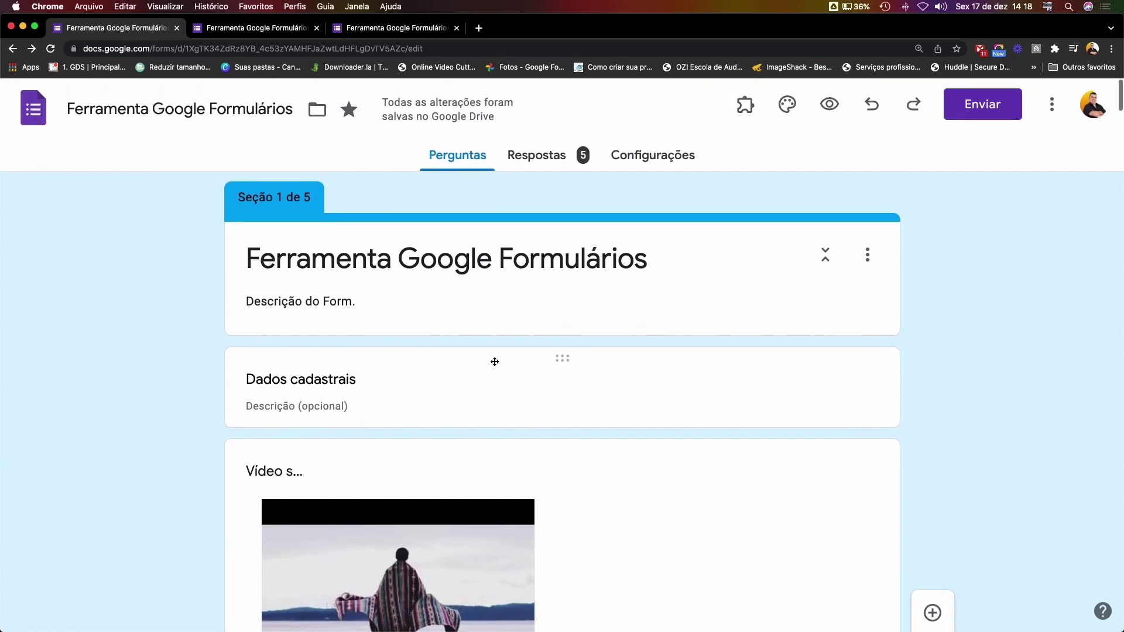
scroll(322, 308, down, 15)
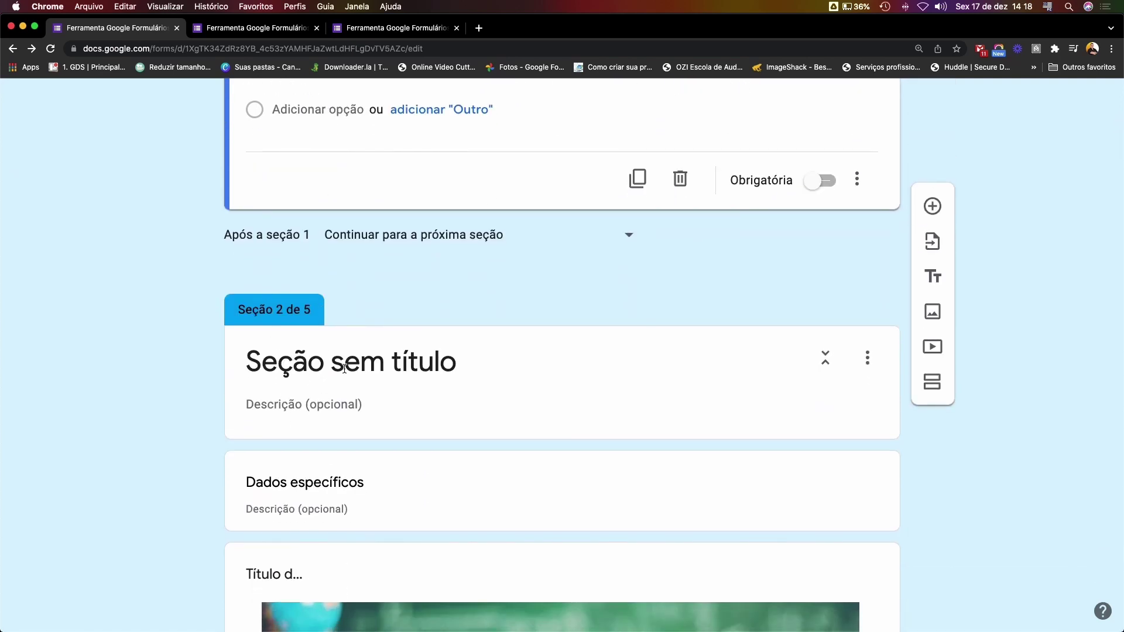
click(344, 368)
drag(332, 238, 504, 236)
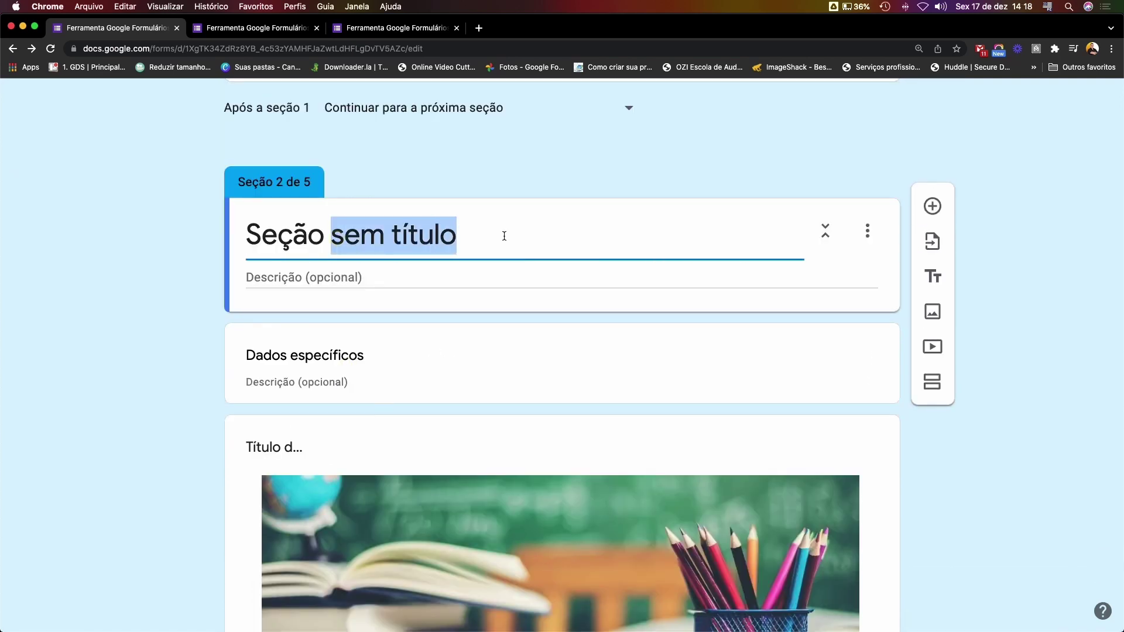
text(2)
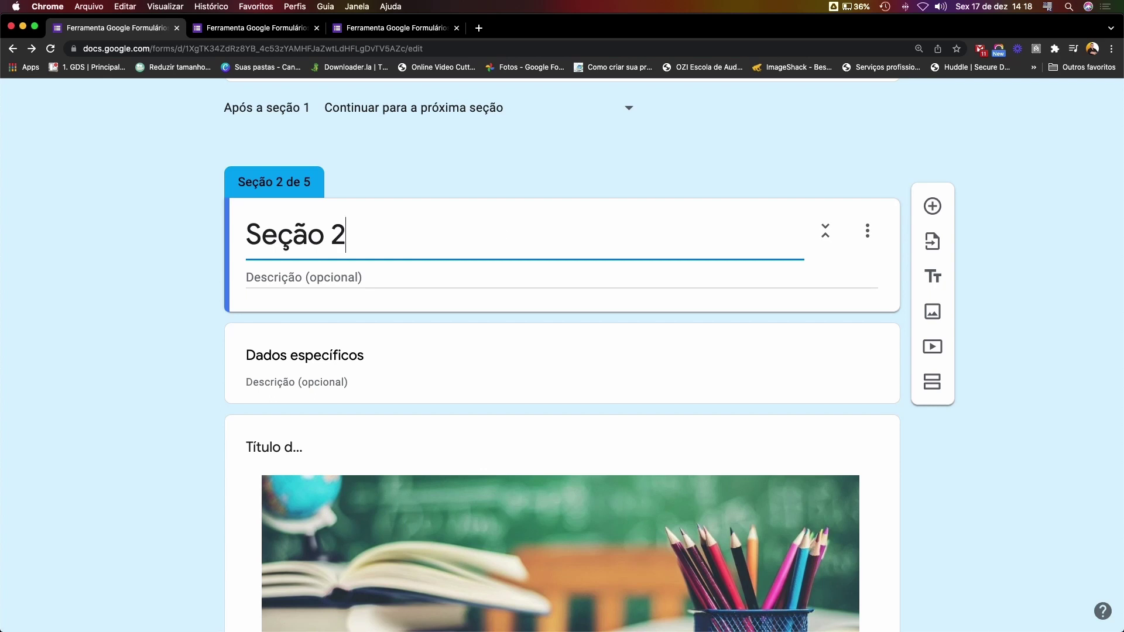
Rename the untitled third section, above "Reserve seu horário.", to "Seção 3"
scroll(406, 298, down, 12)
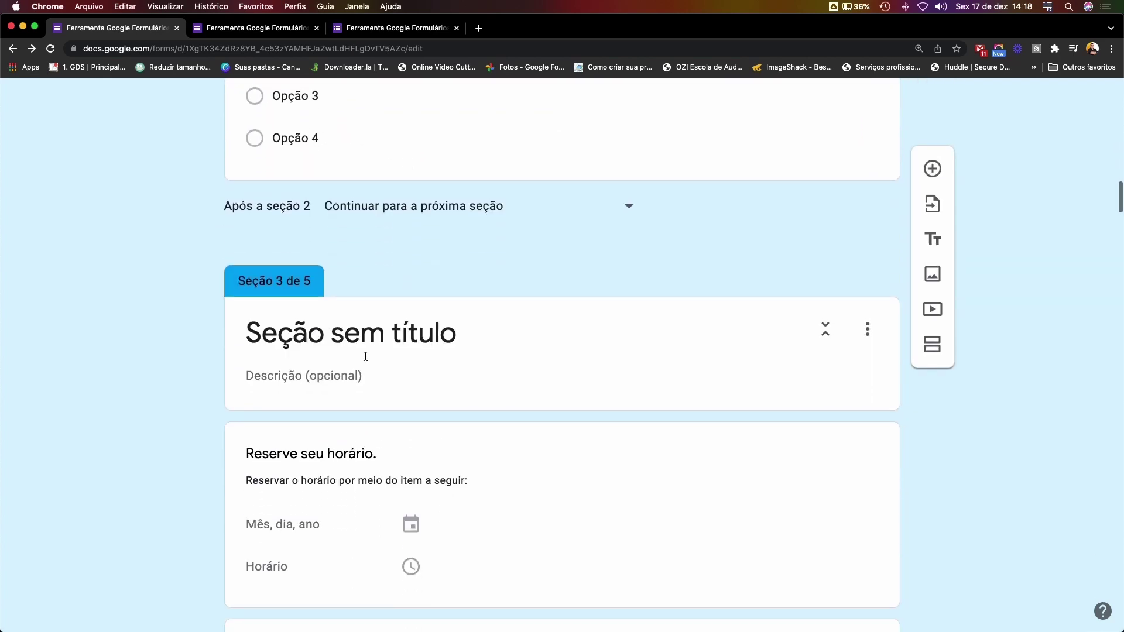
scroll(365, 357, down, 1)
click(366, 354)
drag(325, 304, 526, 304)
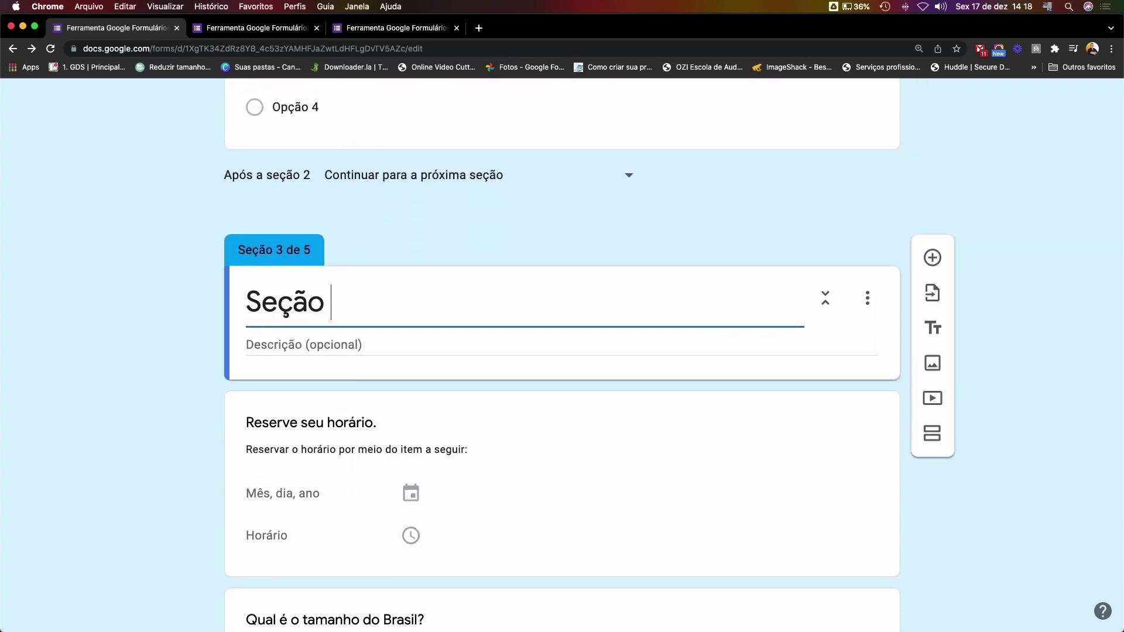
text(3)
Rename the untitled fourth section, between the satisfaction scale and the file upload question, to "Seção 4"
scroll(493, 359, down, 20)
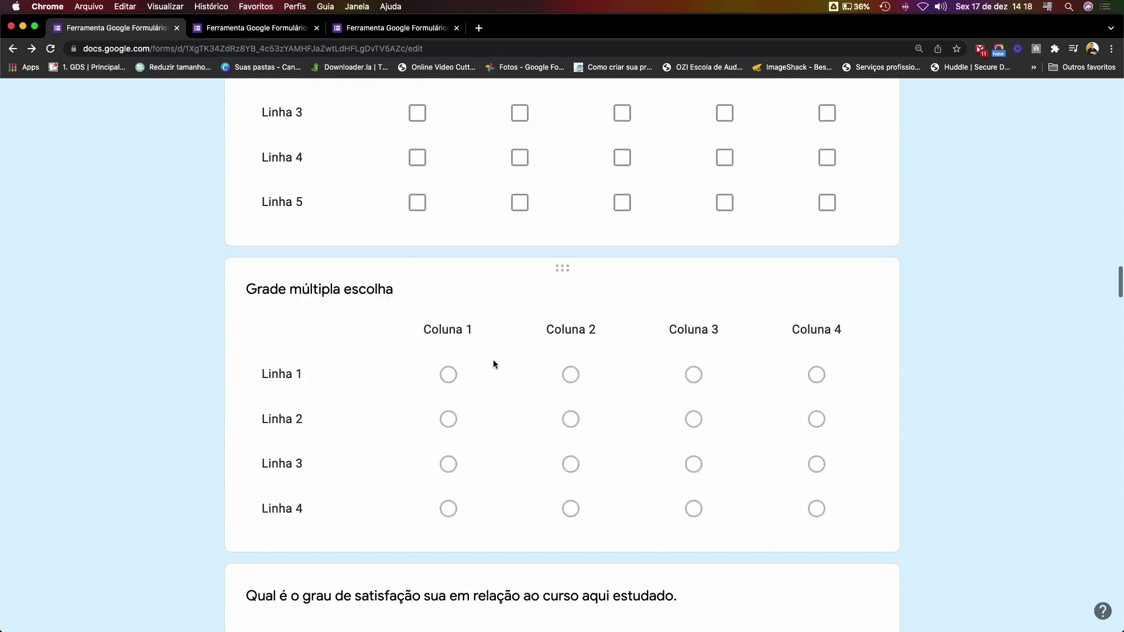
scroll(493, 360, down, 10)
click(337, 406)
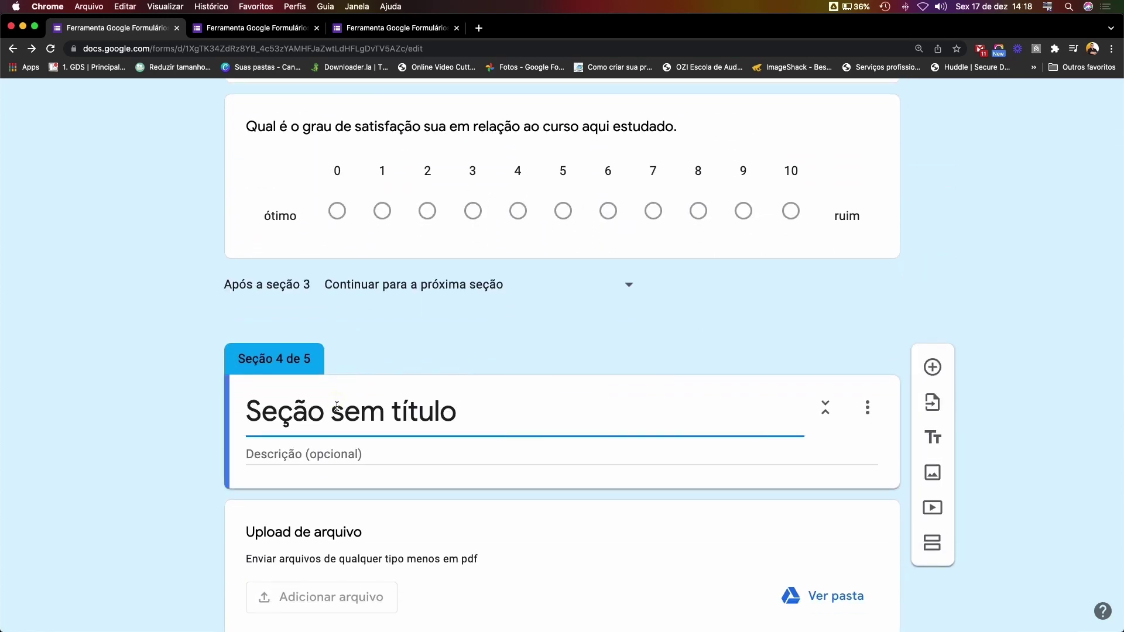
drag(337, 406, 531, 414)
text(4)
Rename the untitled last section, above the "Cidade" question, to "Seção 5"
scroll(515, 413, down, 10)
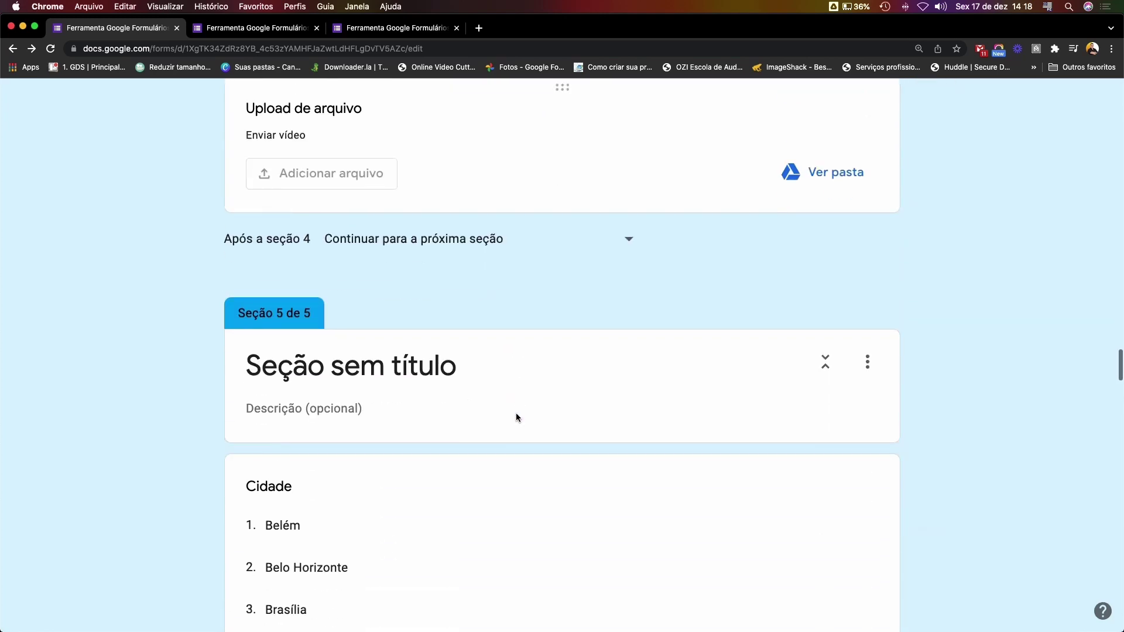
drag(332, 307, 549, 318)
text(5)
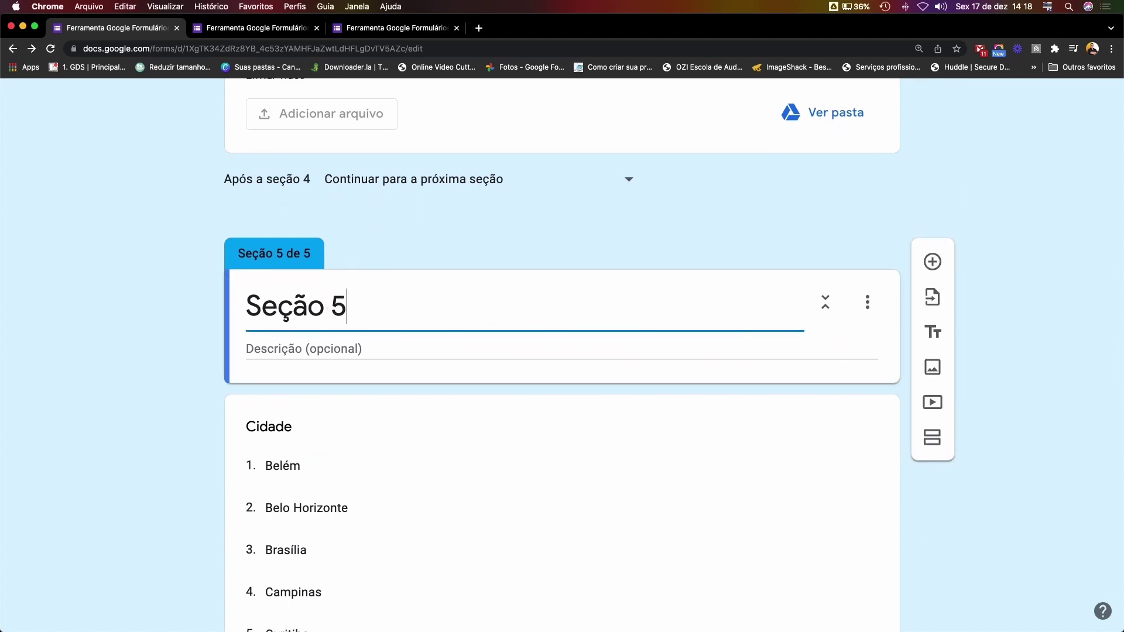
Open a preview of the form in a new tab and close the extra preview tabs
scroll(495, 375, down, 20)
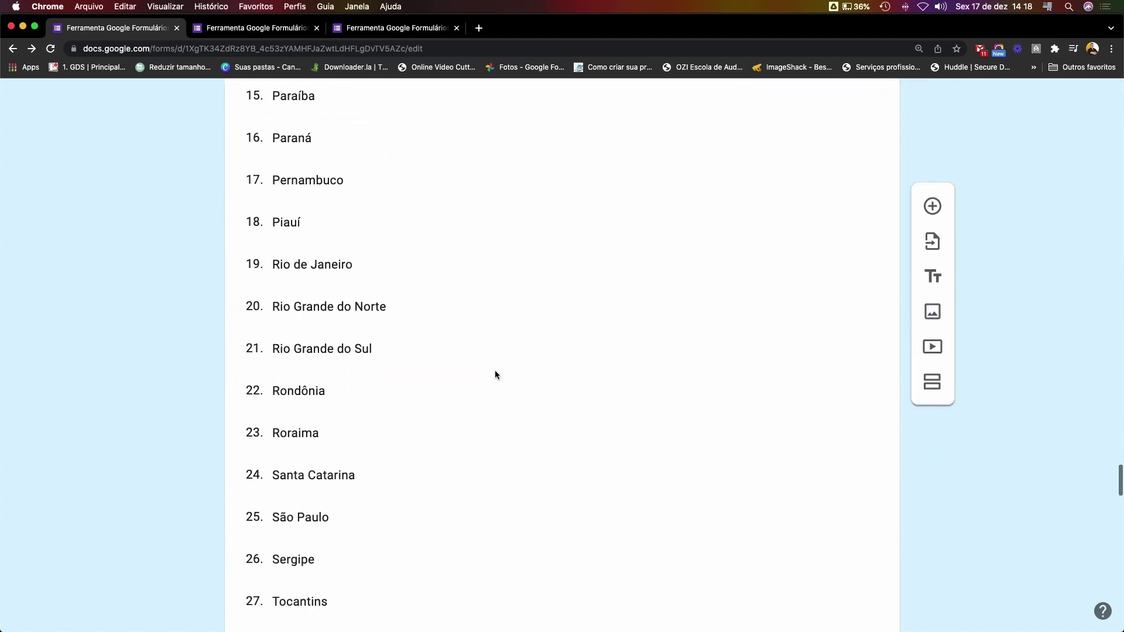
scroll(477, 252, up, 20)
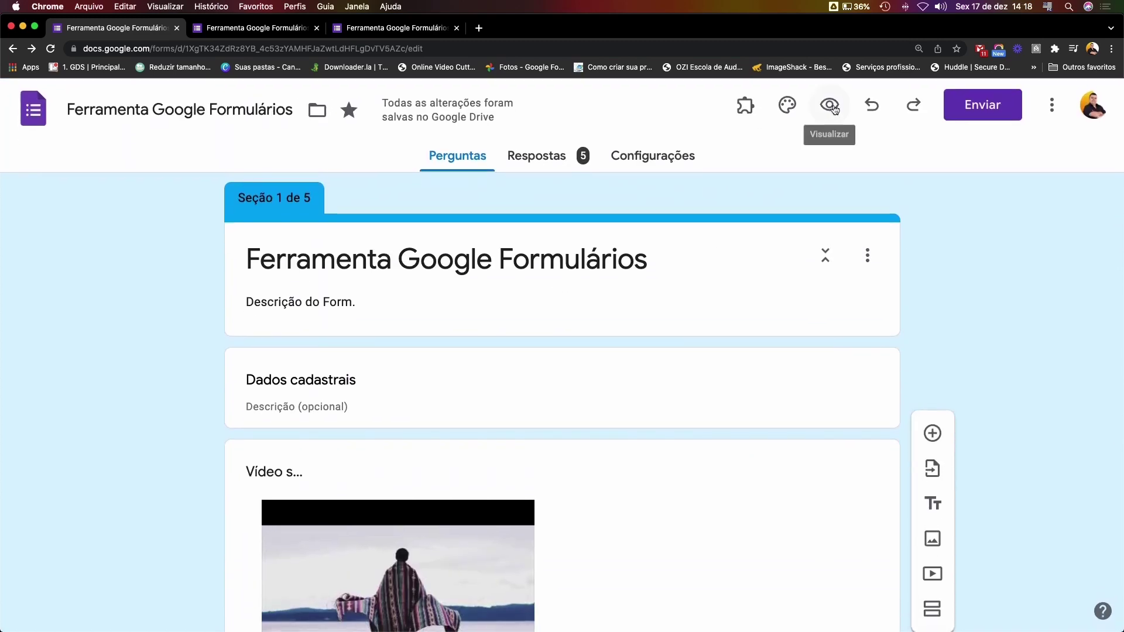
click(831, 107)
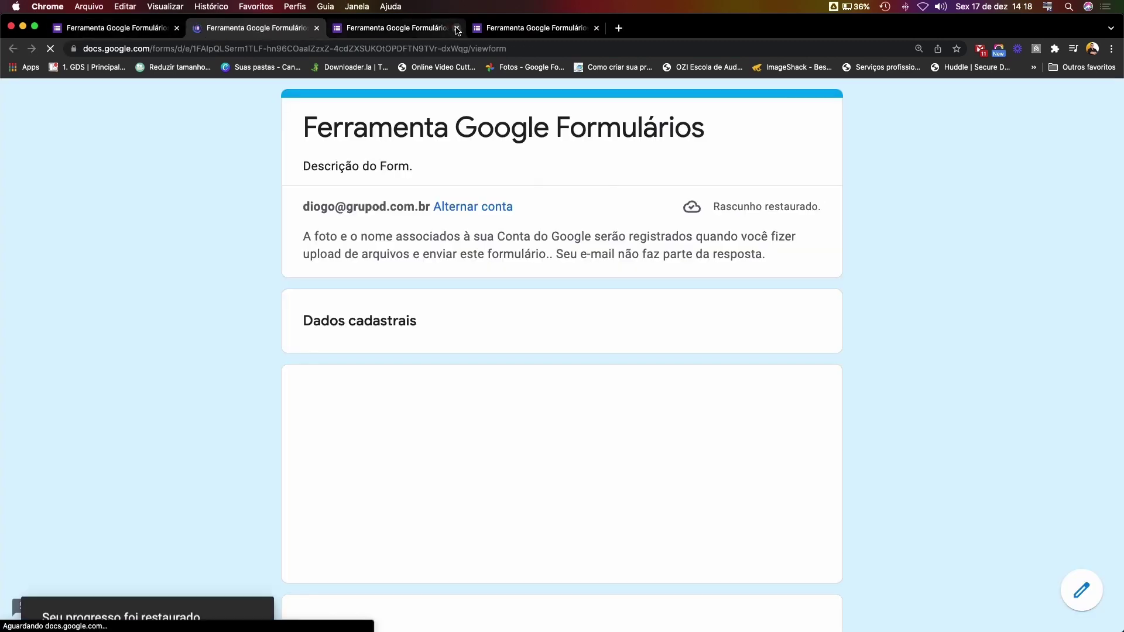
click(456, 29)
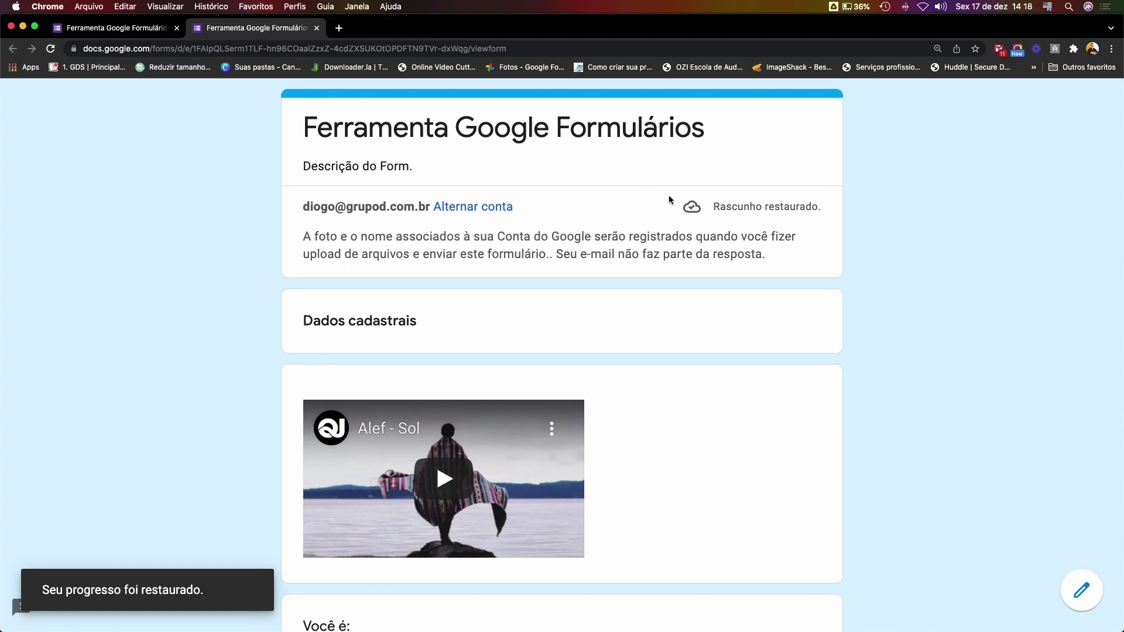
Clear all restored answers from the form in the preview and confirm the clearing
scroll(755, 246, down, 5)
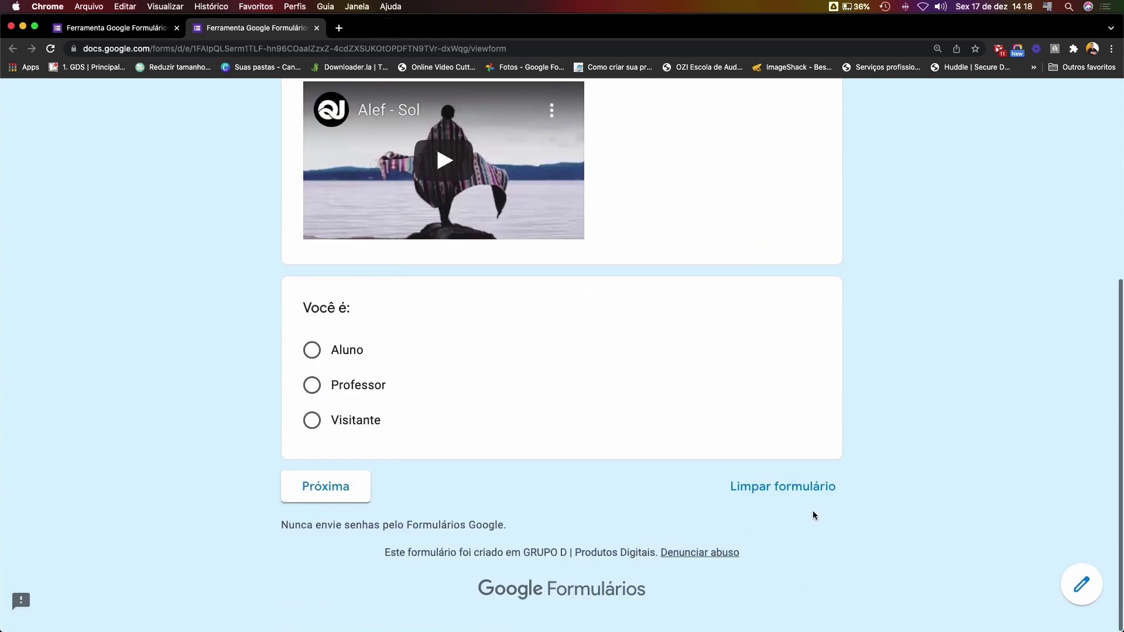
click(807, 487)
click(672, 415)
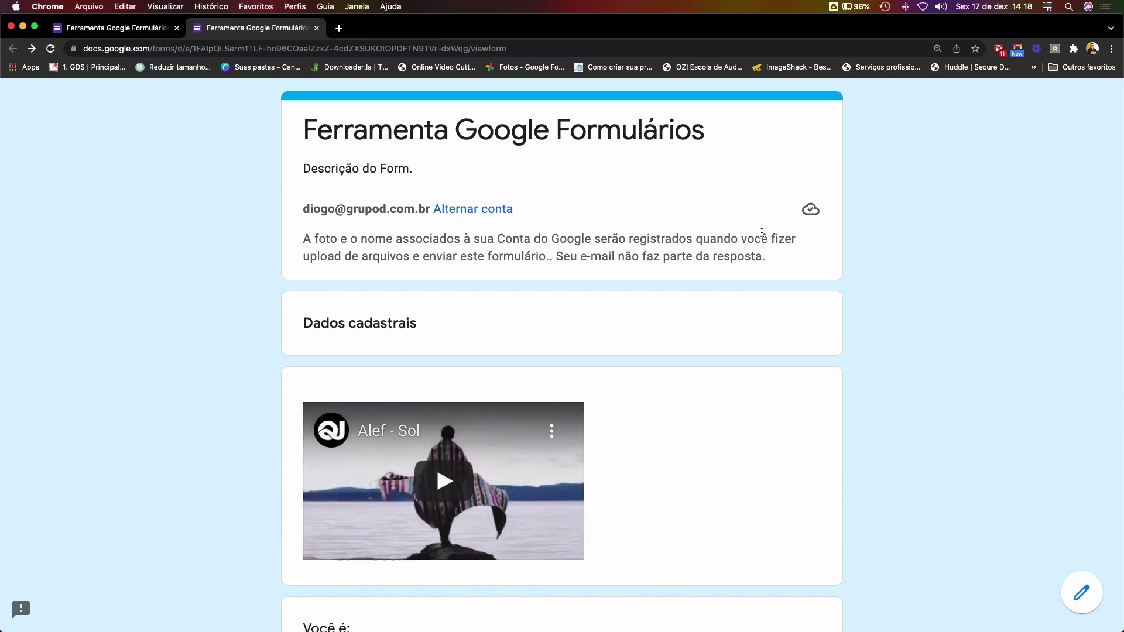
Answer the "Você é:" question with "Aluno" in the form preview
scroll(622, 234, down, 4)
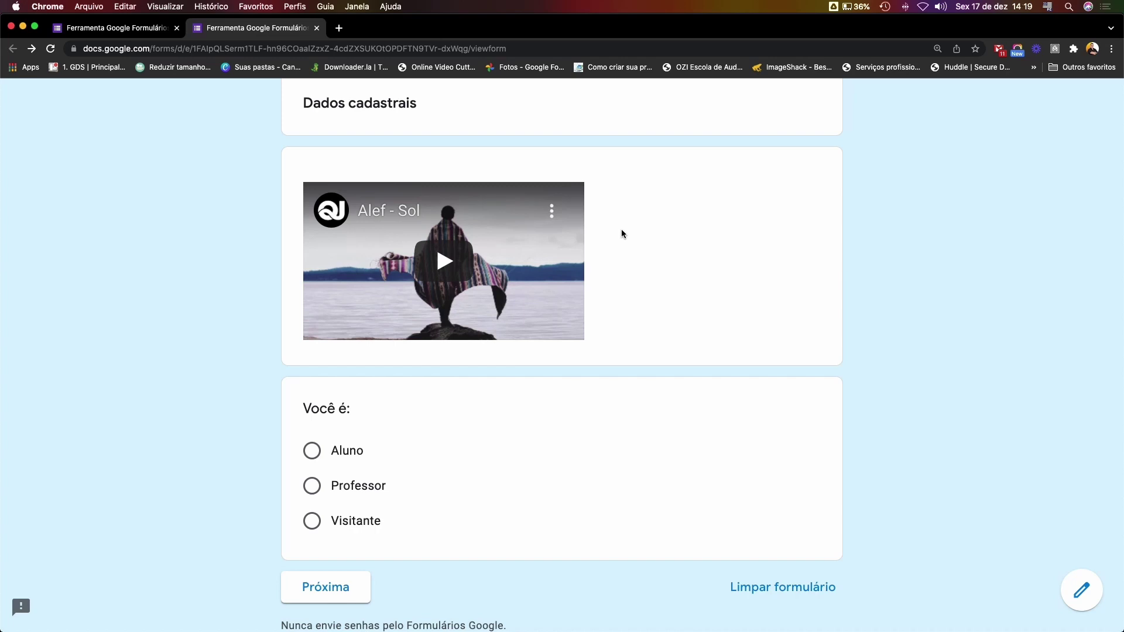
scroll(622, 233, down, 1)
scroll(625, 232, up, 1)
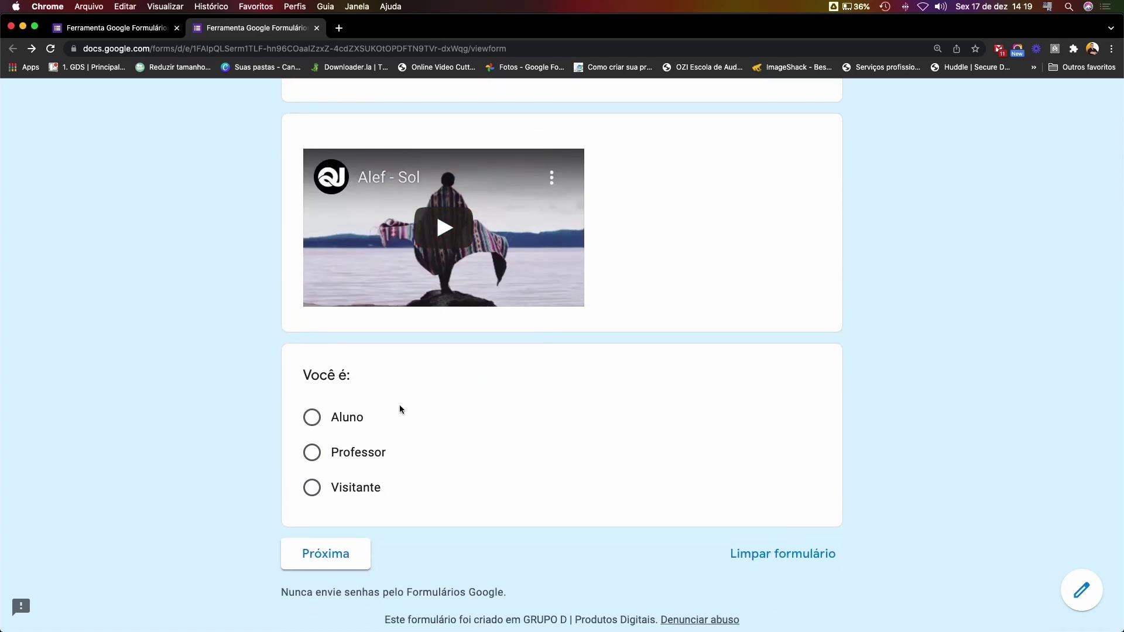
click(313, 417)
scroll(494, 447, down, 3)
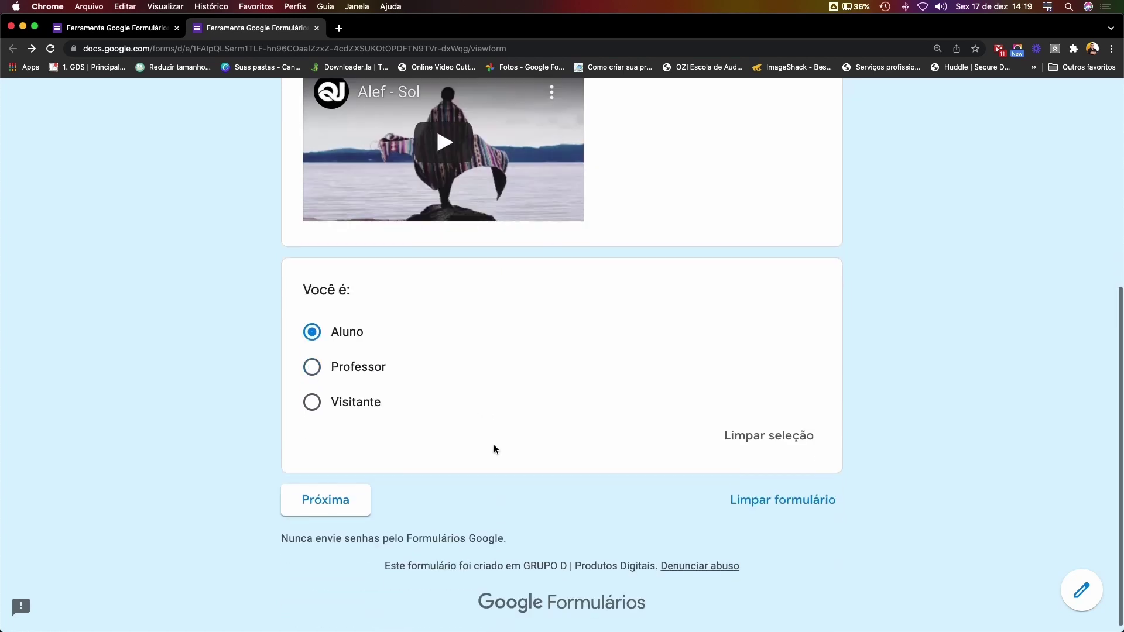
Check in the form editor which section each "Você é:" option leads to, and return to the preview
click(124, 28)
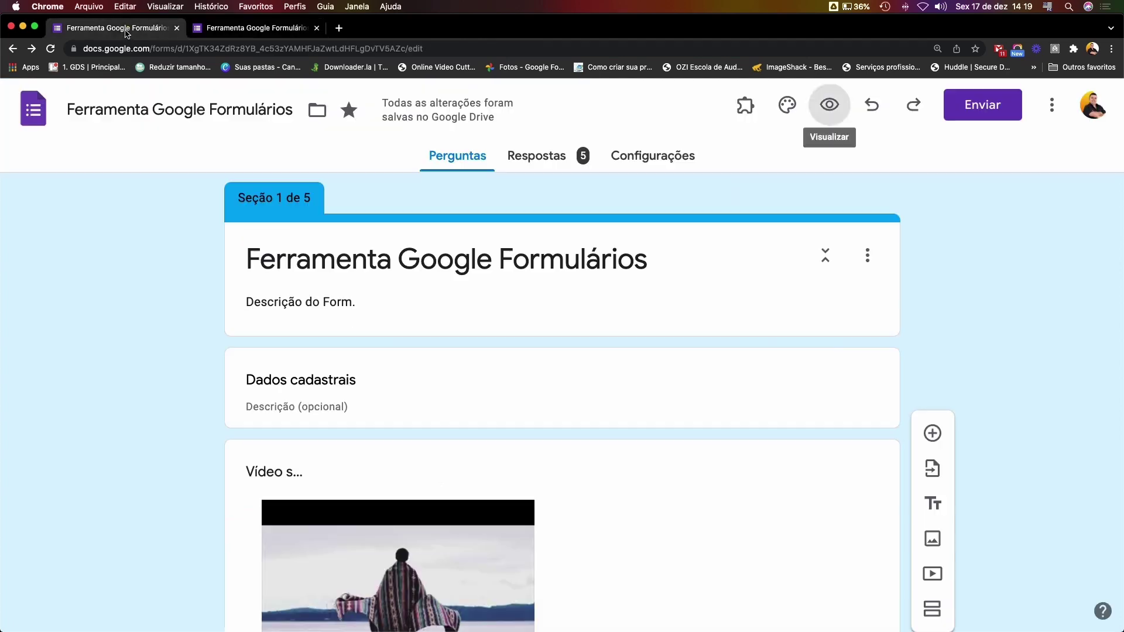
scroll(532, 360, down, 10)
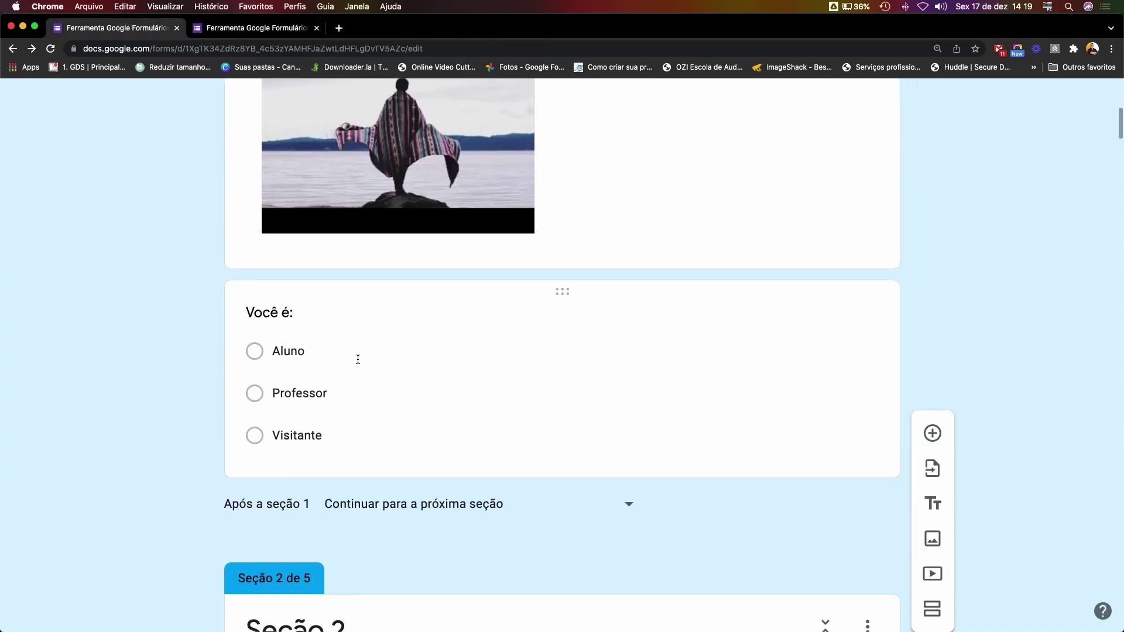
click(356, 357)
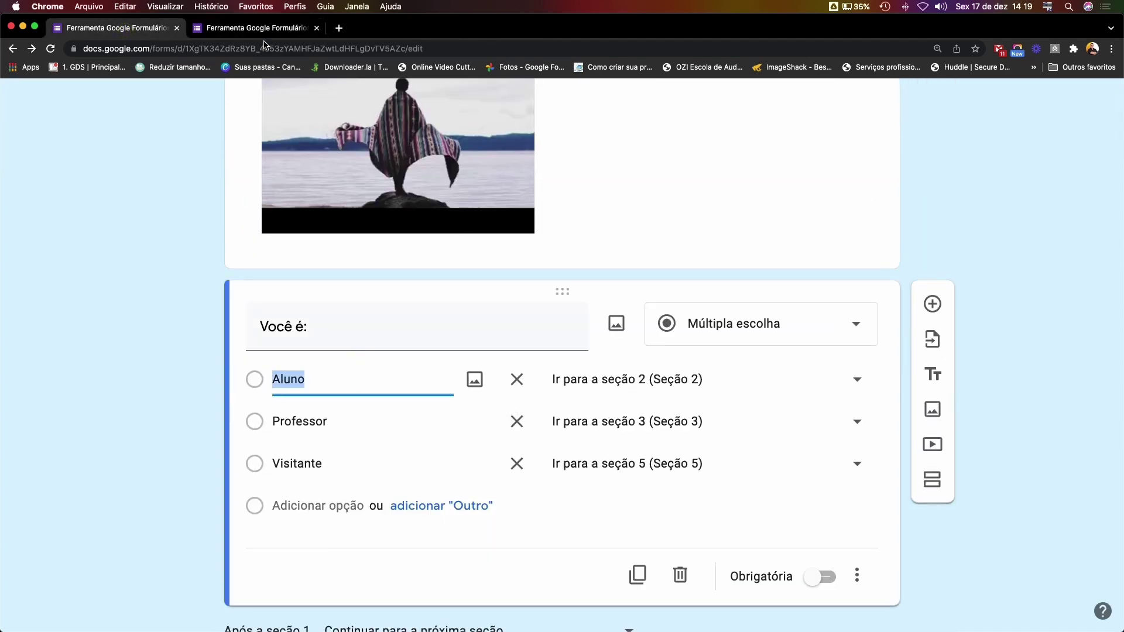
click(252, 28)
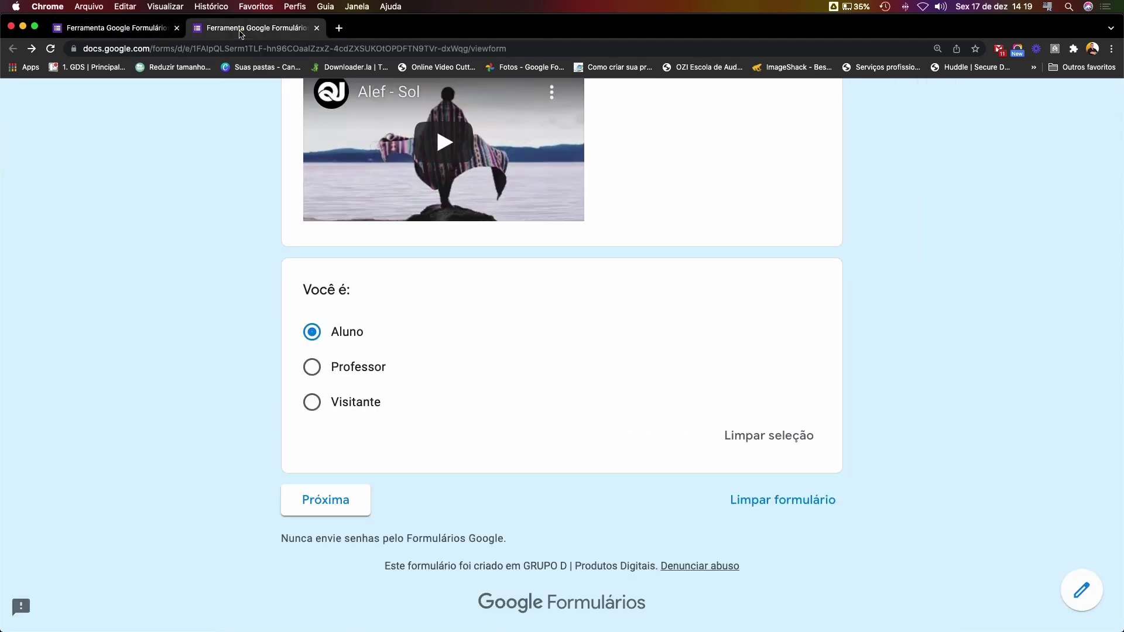
Advance the preview with the "Aluno" answer and examine the title and questions of the section it opens
click(358, 507)
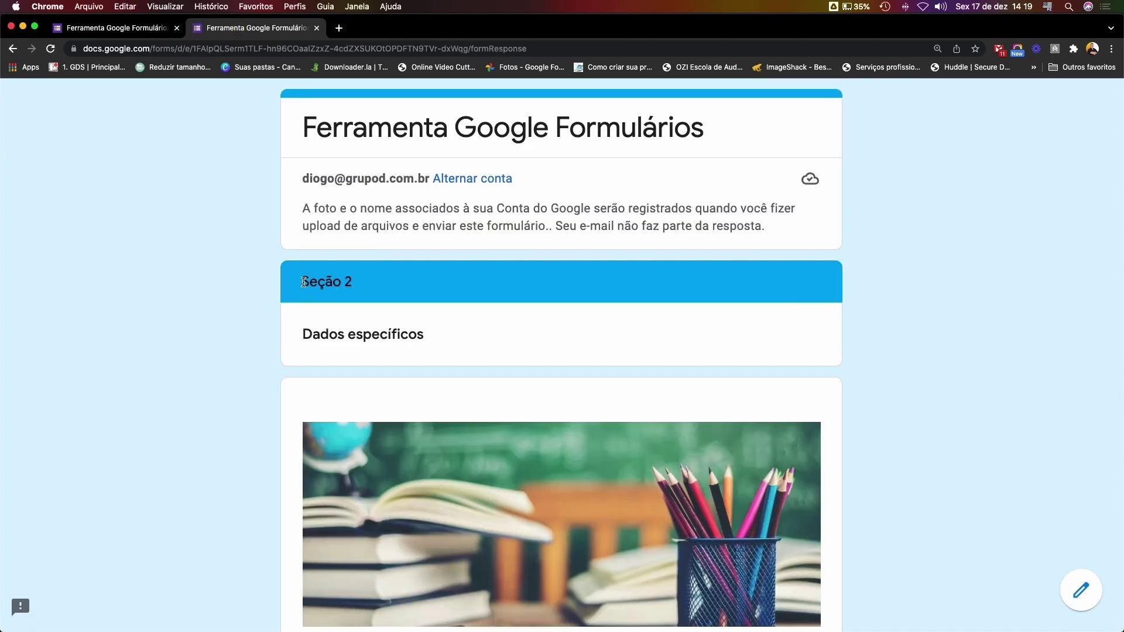
drag(300, 282, 360, 280)
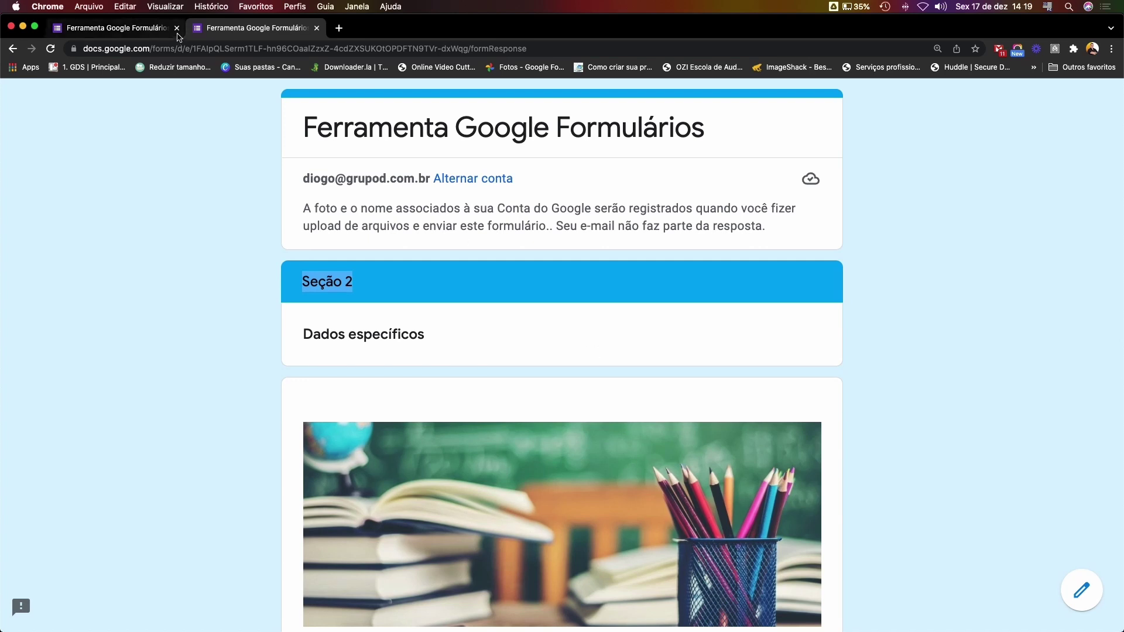
scroll(353, 217, down, 10)
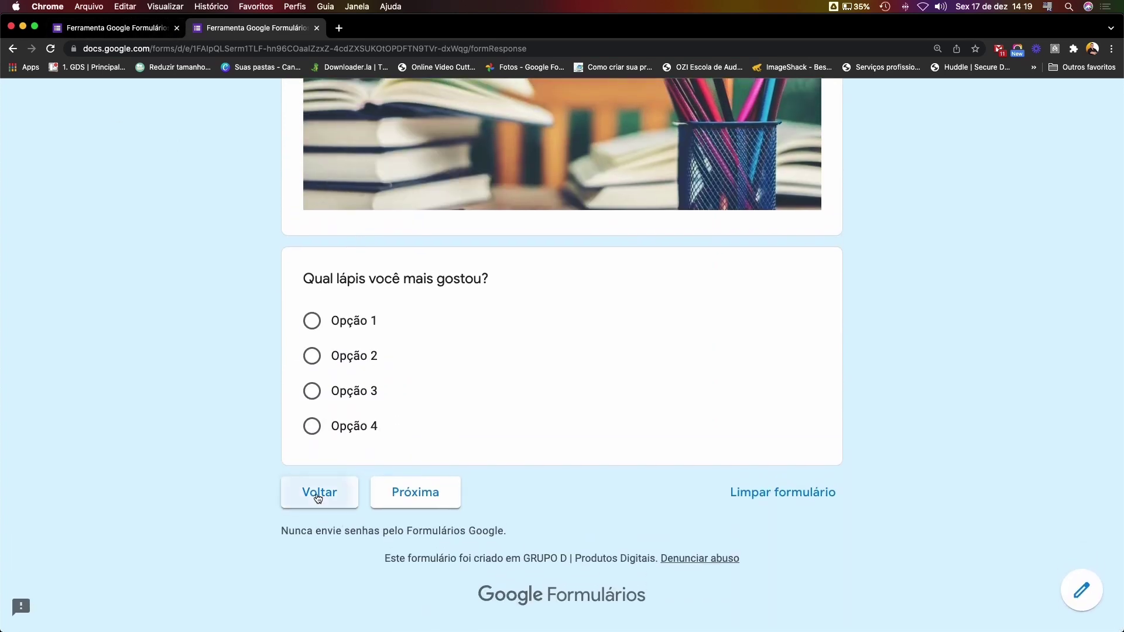
Go back to the preview's first section, answer "Você é:" with "Professor" and continue to the section it leads to
click(316, 493)
scroll(328, 353, down, 5)
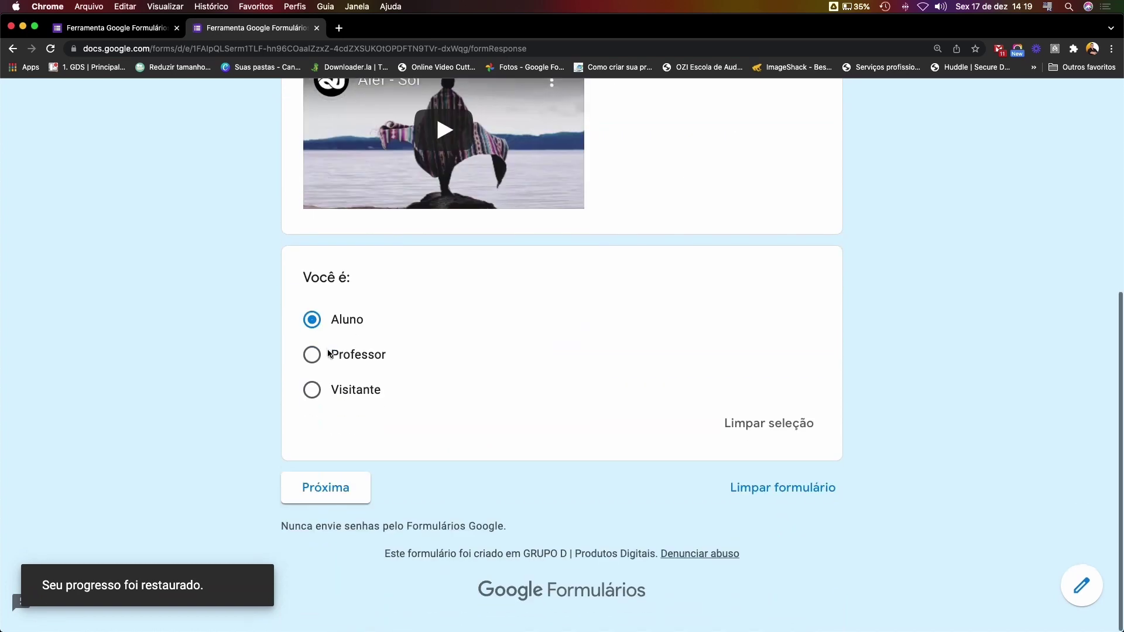
click(312, 359)
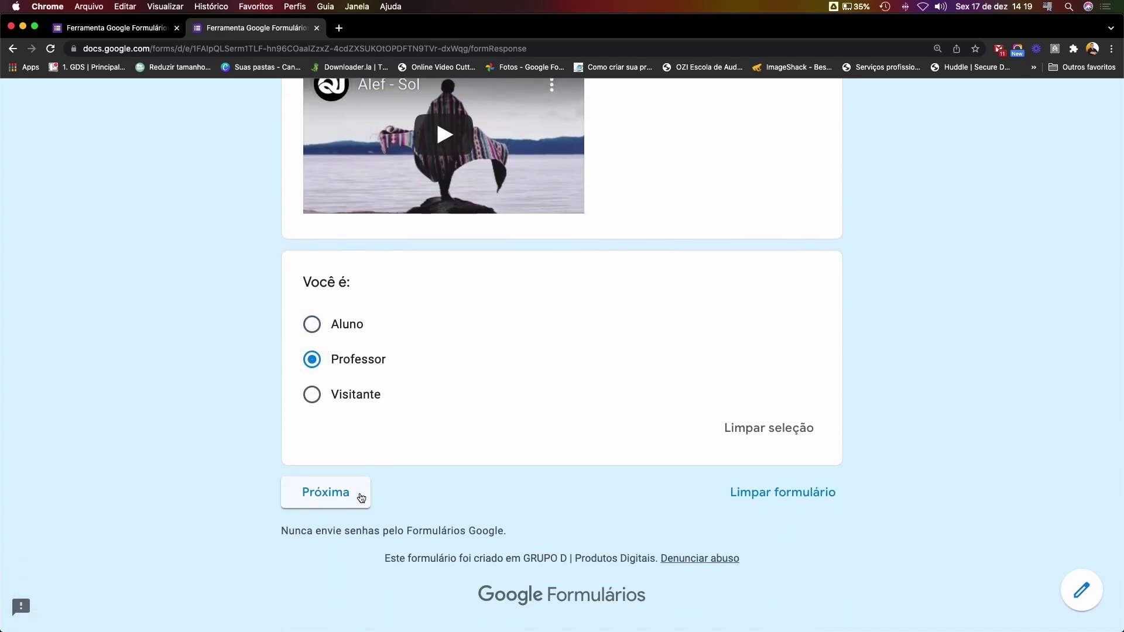
click(152, 29)
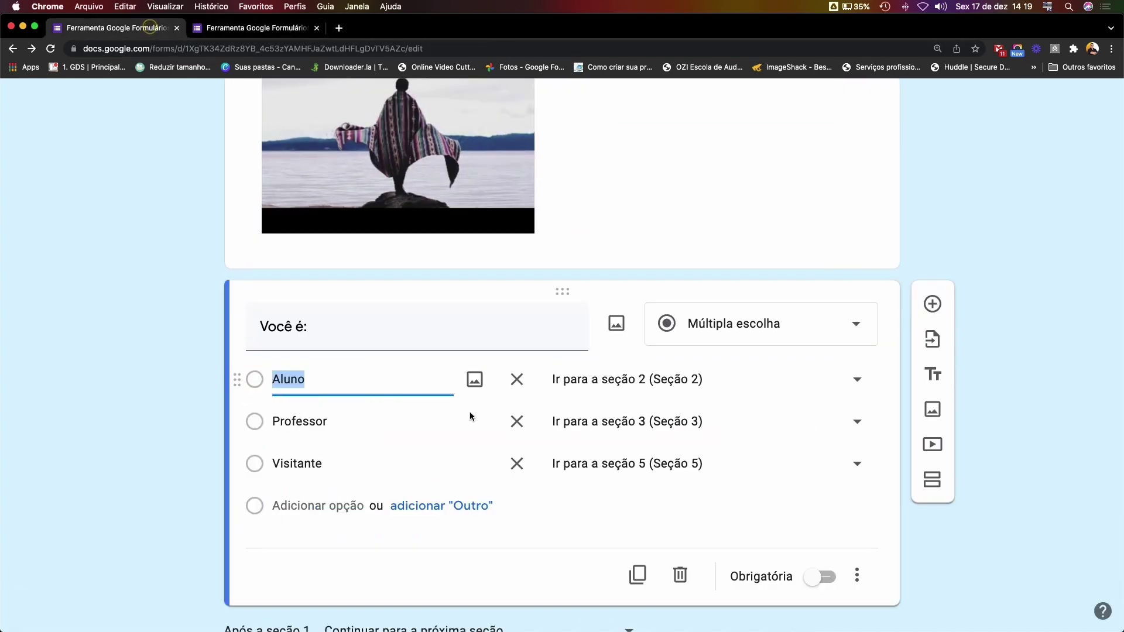
click(224, 28)
click(347, 487)
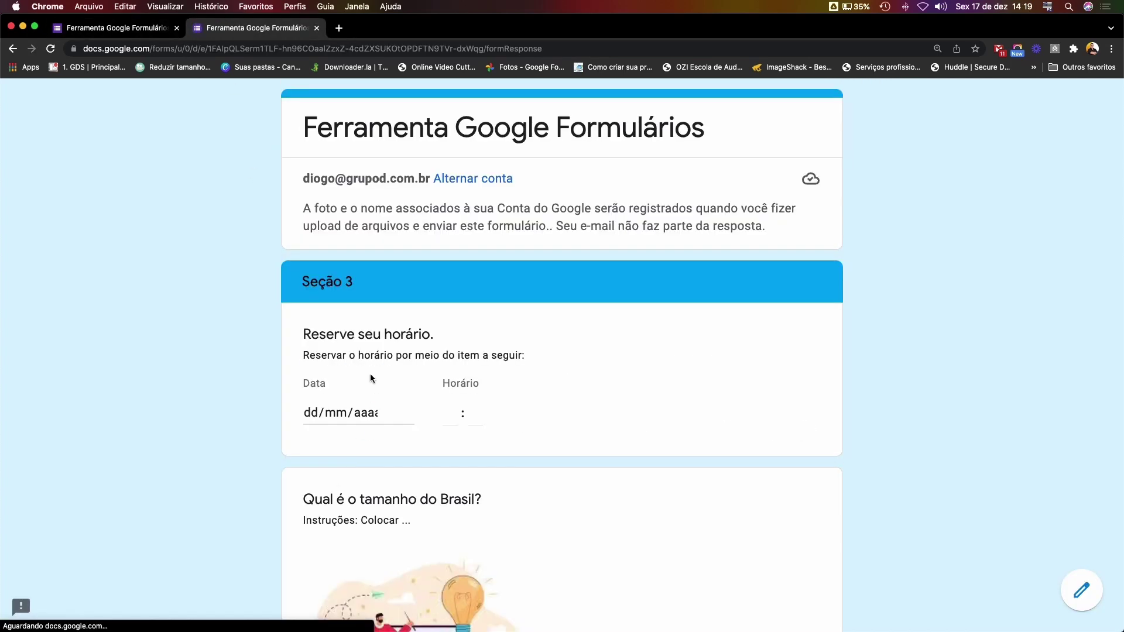
drag(294, 284, 414, 287)
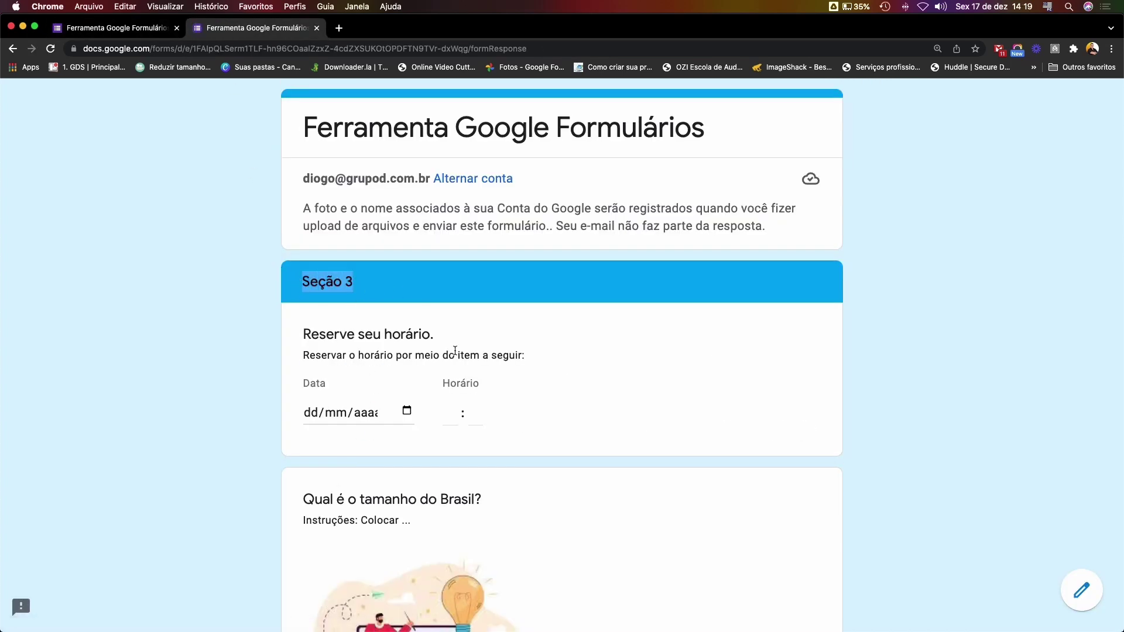
scroll(329, 326, down, 15)
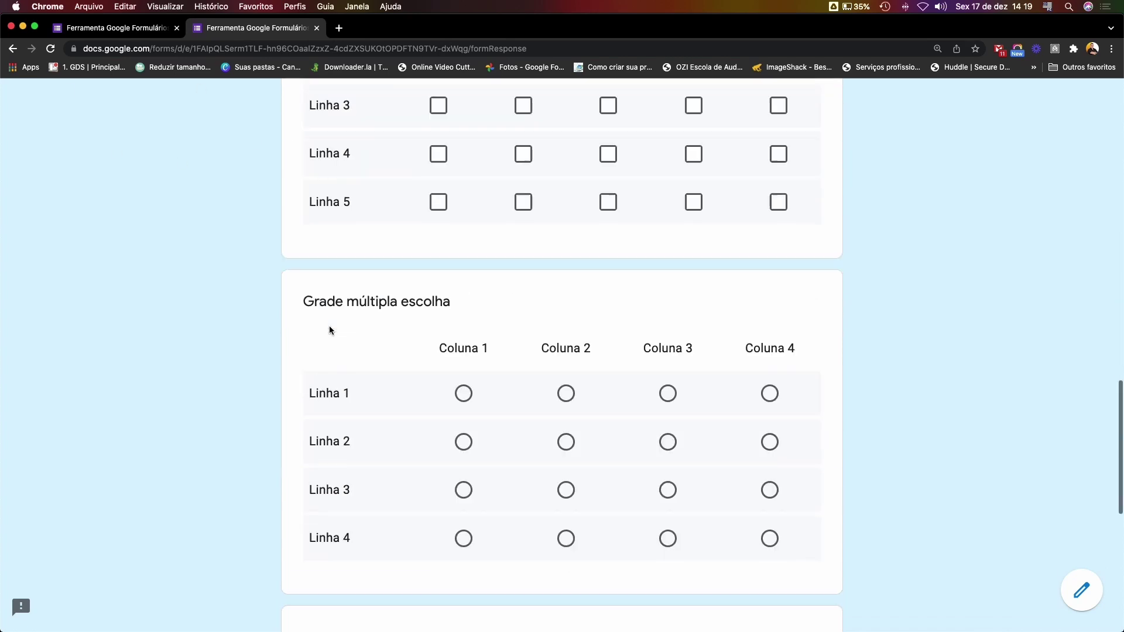
Return to the preview's first section, change the "Você é:" answer to "Visitante" and continue to the section it leads to
click(319, 491)
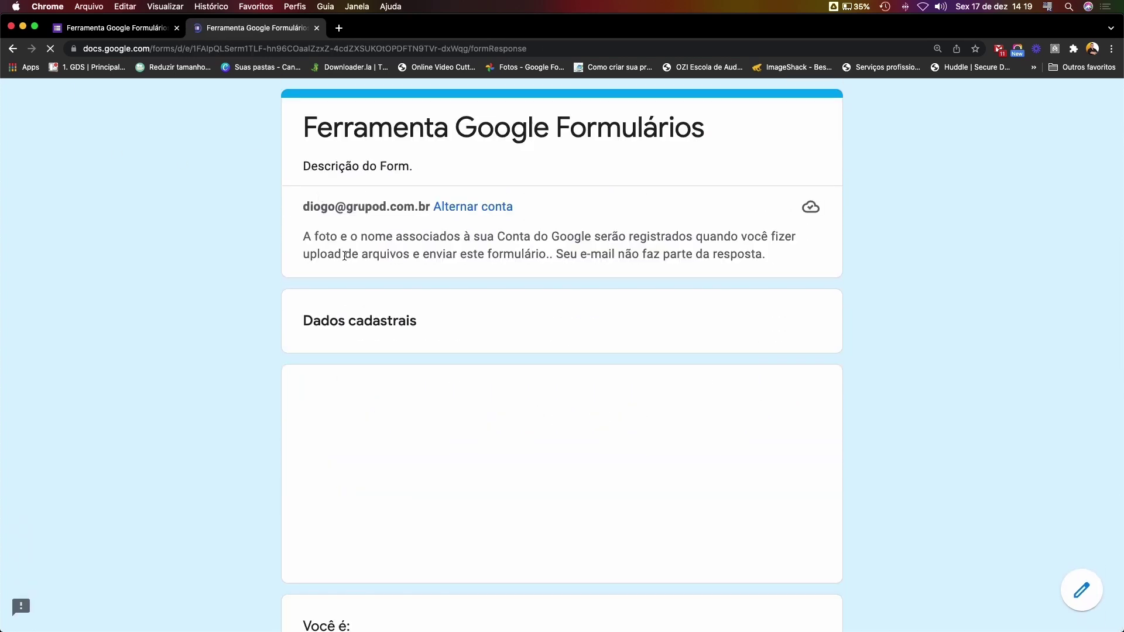
scroll(343, 301, down, 3)
scroll(324, 375, down, 4)
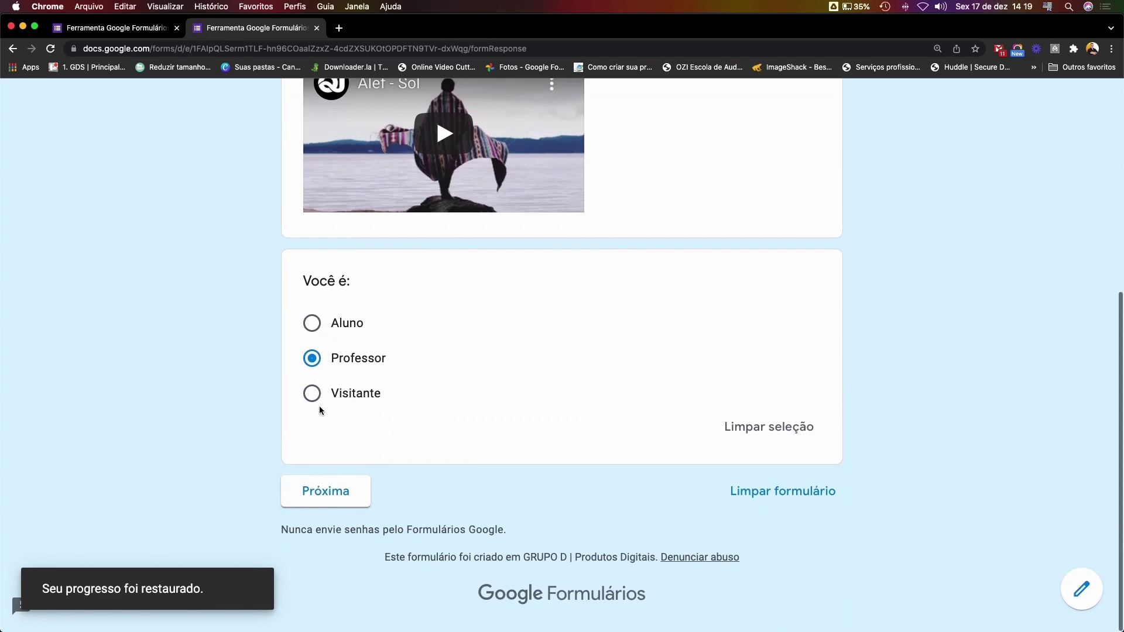
click(315, 396)
click(149, 28)
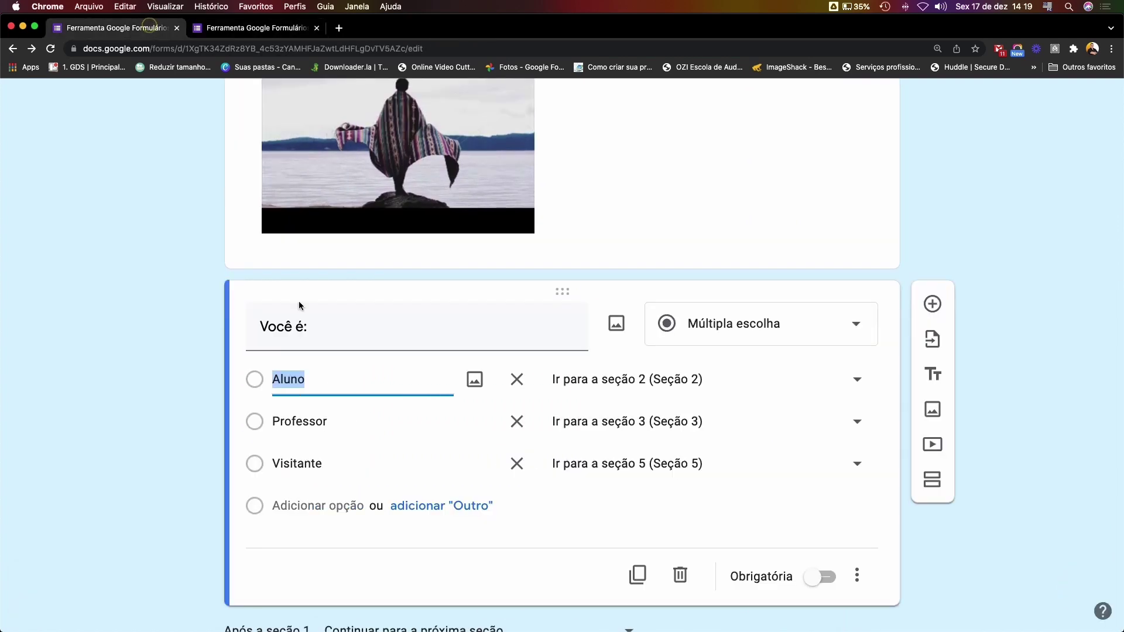
scroll(509, 410, down, 1)
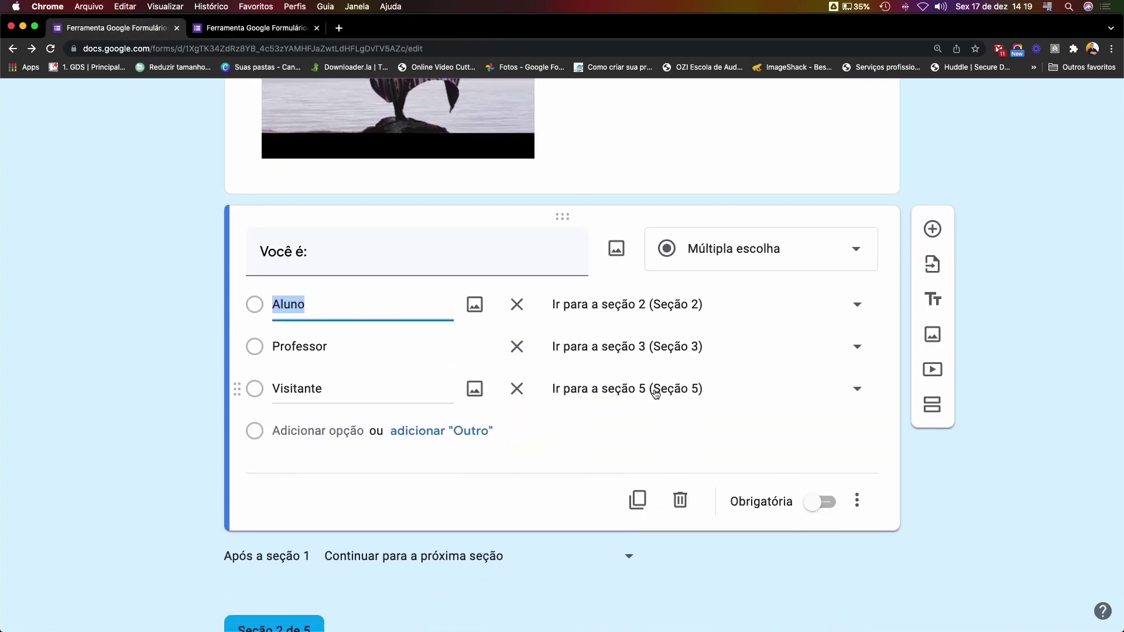
click(252, 28)
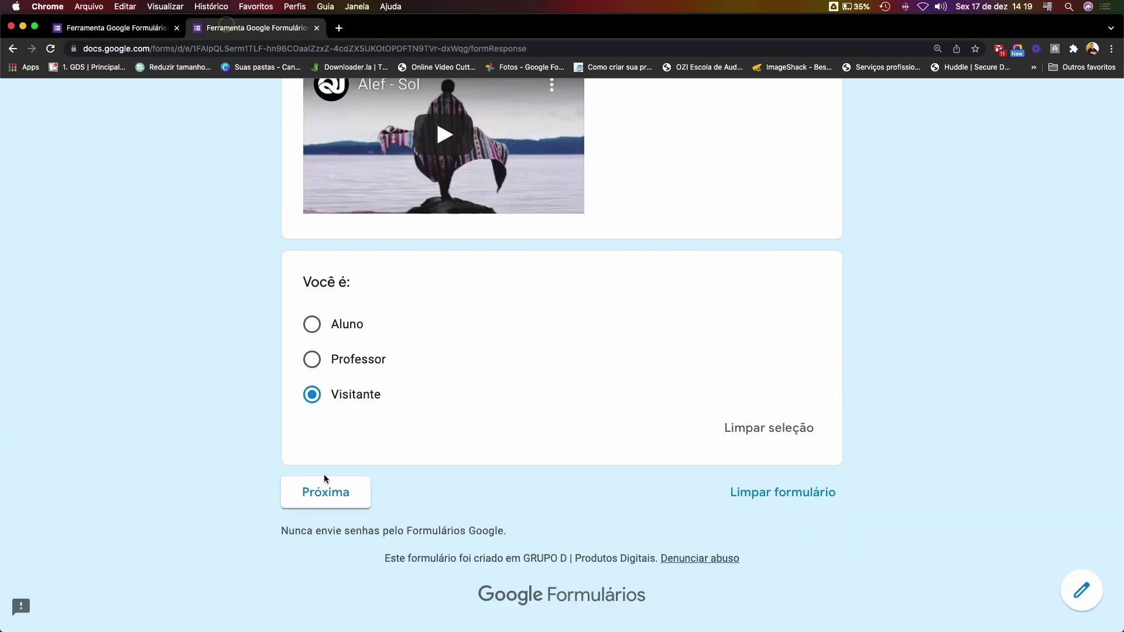
click(346, 491)
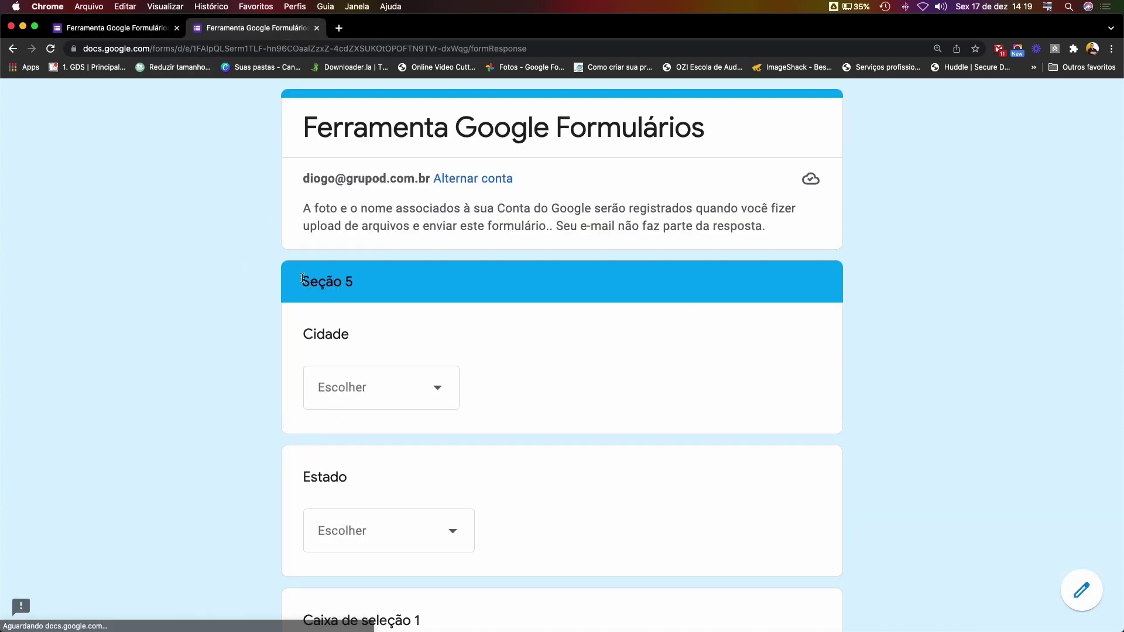
drag(303, 277, 419, 283)
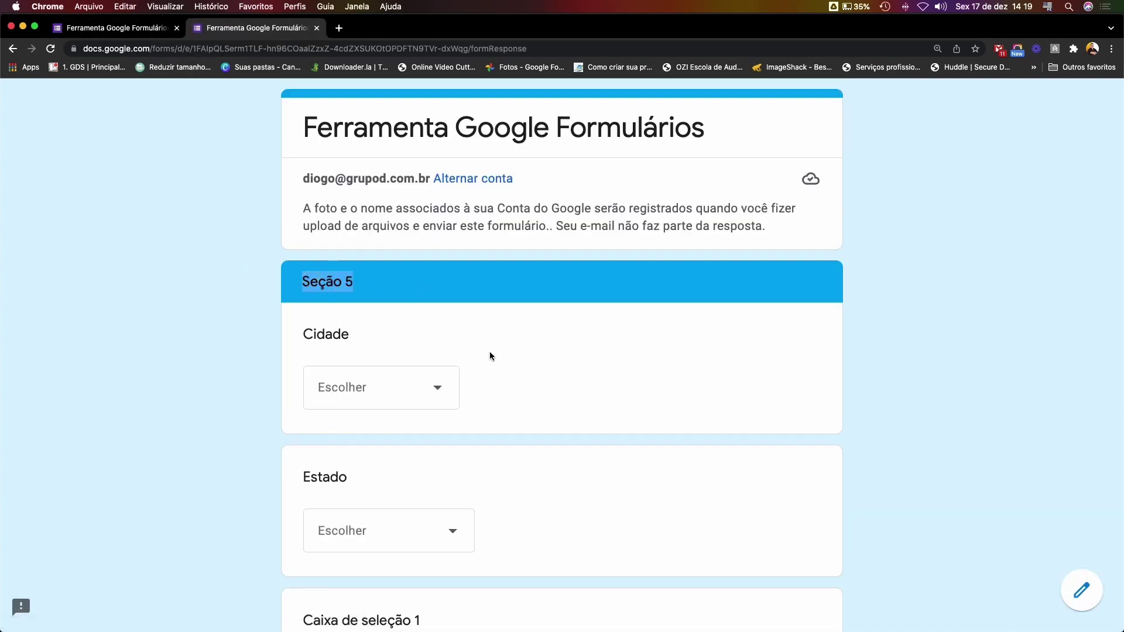
Examine in the form editor the available destinations after section 1, leaving the setting as it is
click(155, 32)
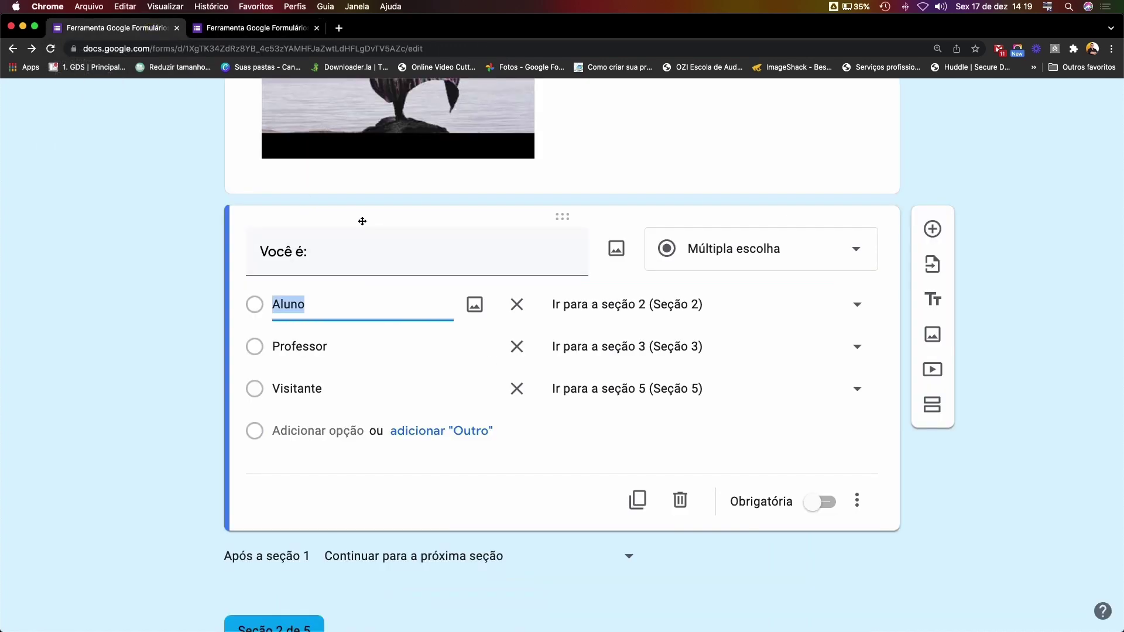
scroll(362, 222, down, 1)
scroll(362, 222, up, 10)
scroll(362, 224, down, 1)
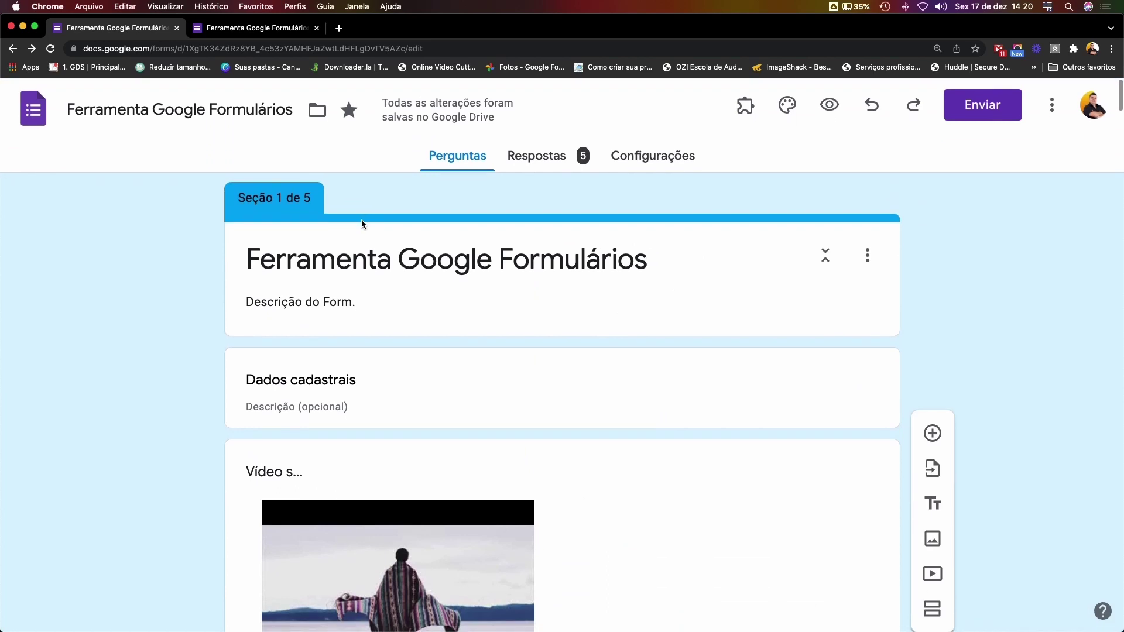
scroll(361, 222, down, 10)
scroll(362, 221, down, 5)
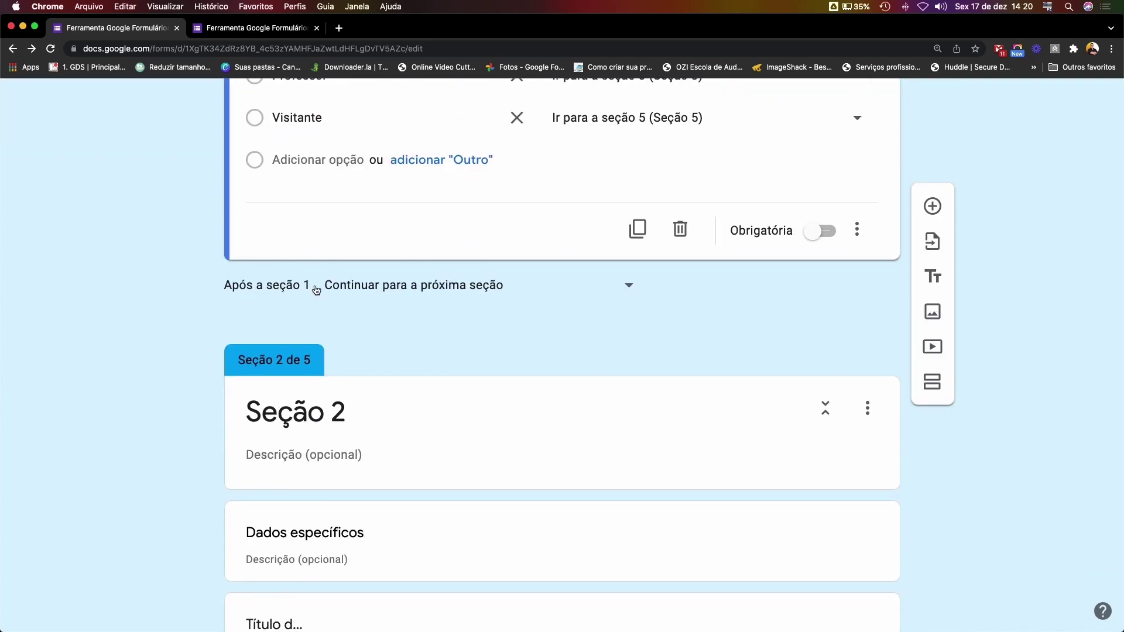
click(474, 296)
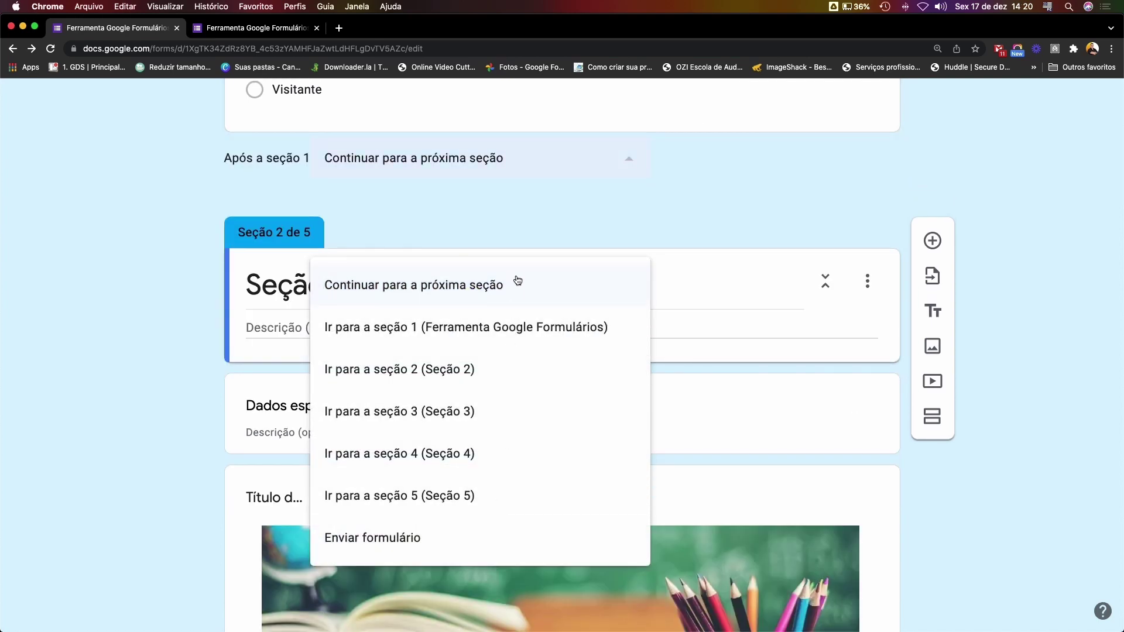
click(599, 221)
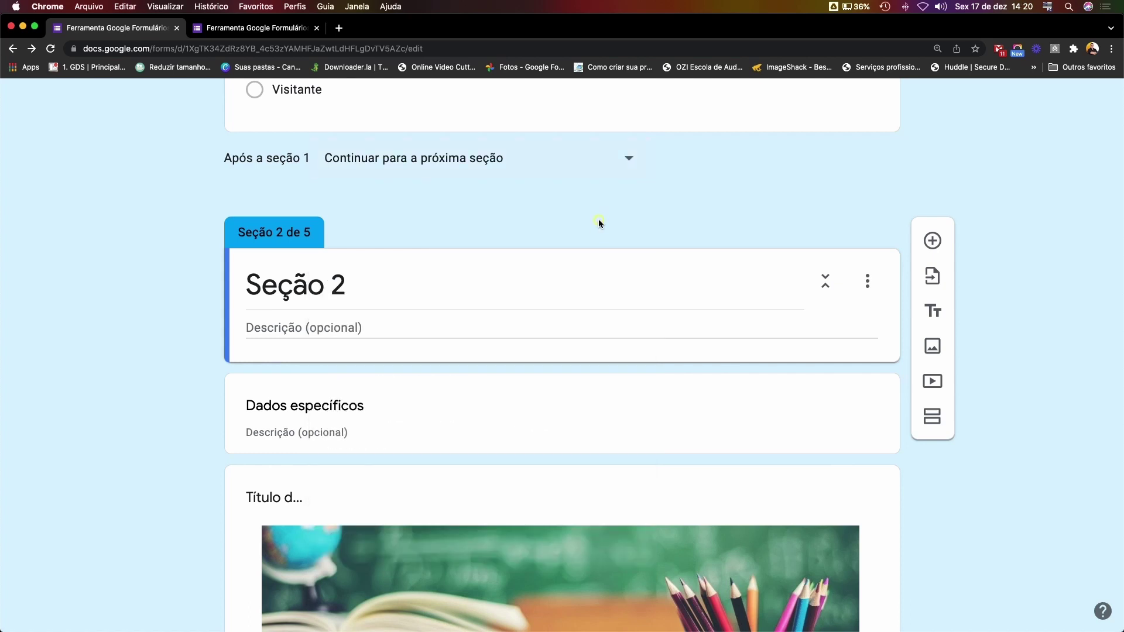
Compare the destination choices after section 1 with the routing set for each option of the "Você é:" question
scroll(410, 310, down, 3)
scroll(466, 321, up, 6)
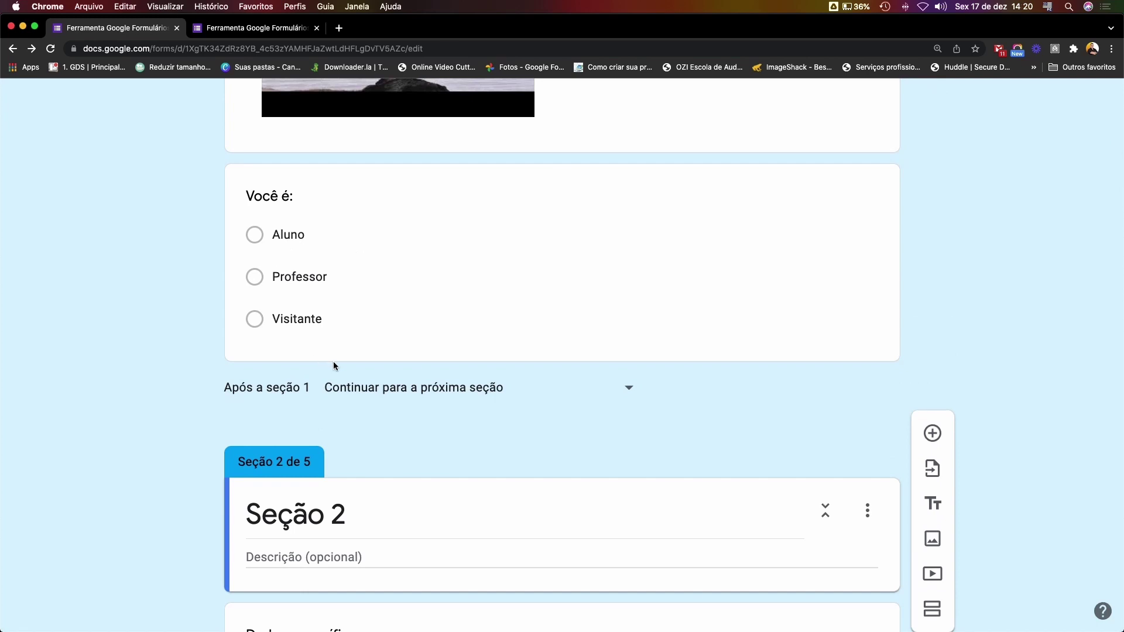
click(397, 389)
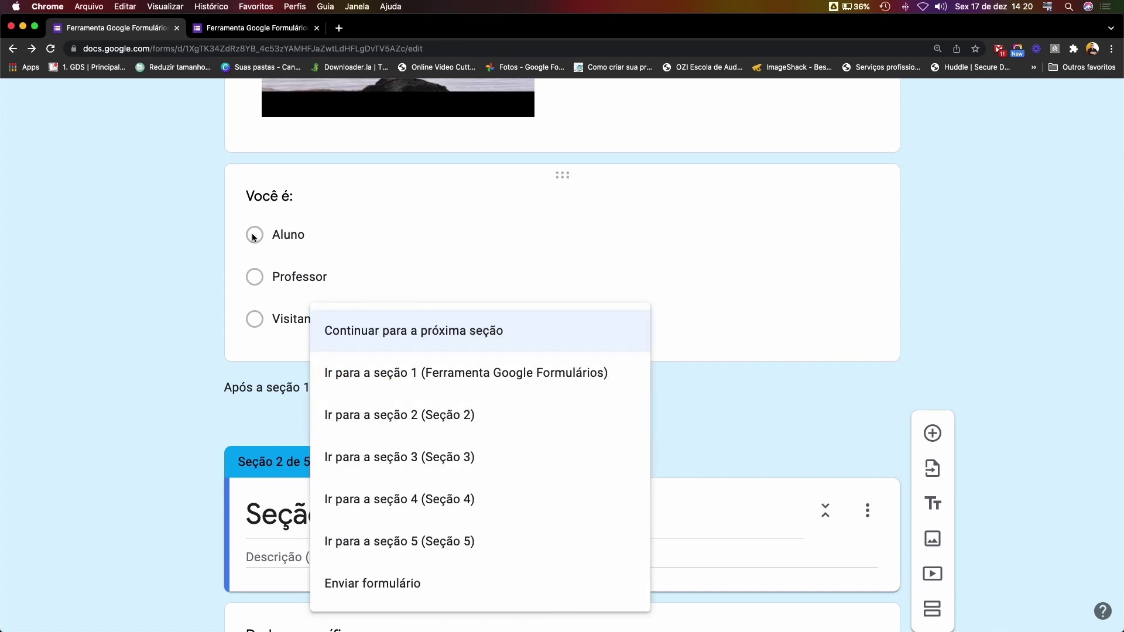
click(322, 211)
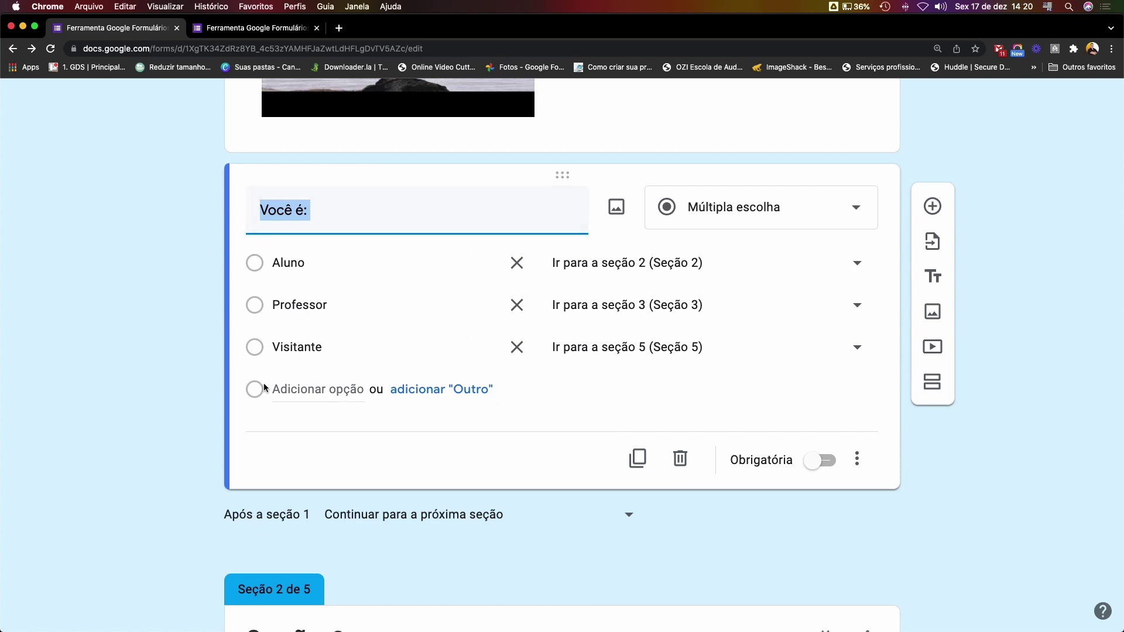
scroll(331, 327, down, 2)
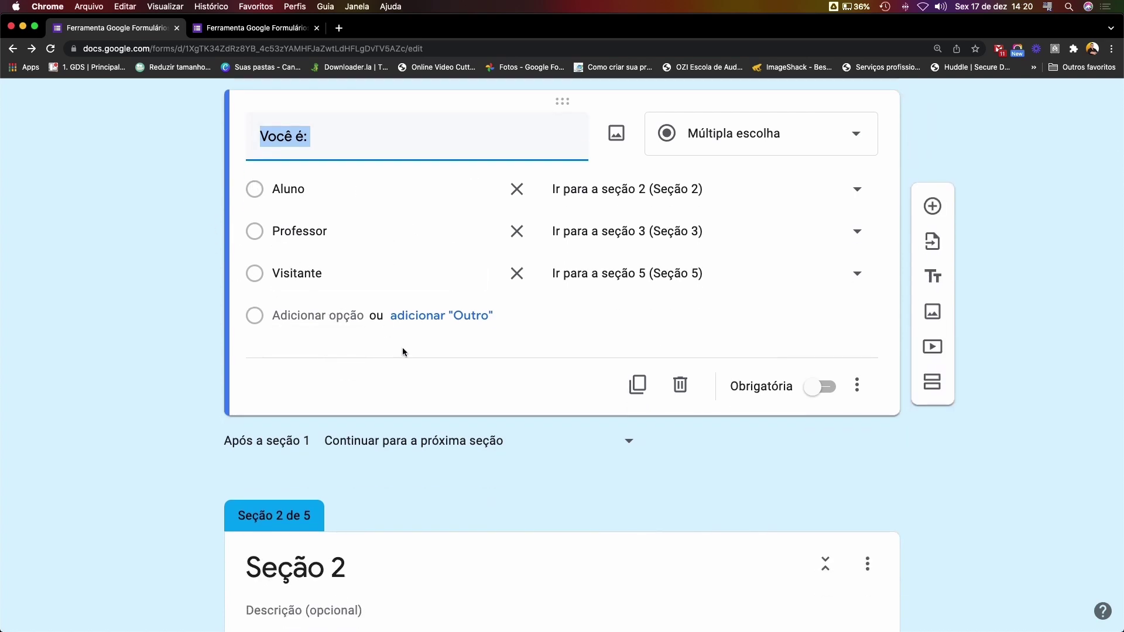
scroll(403, 352, down, 2)
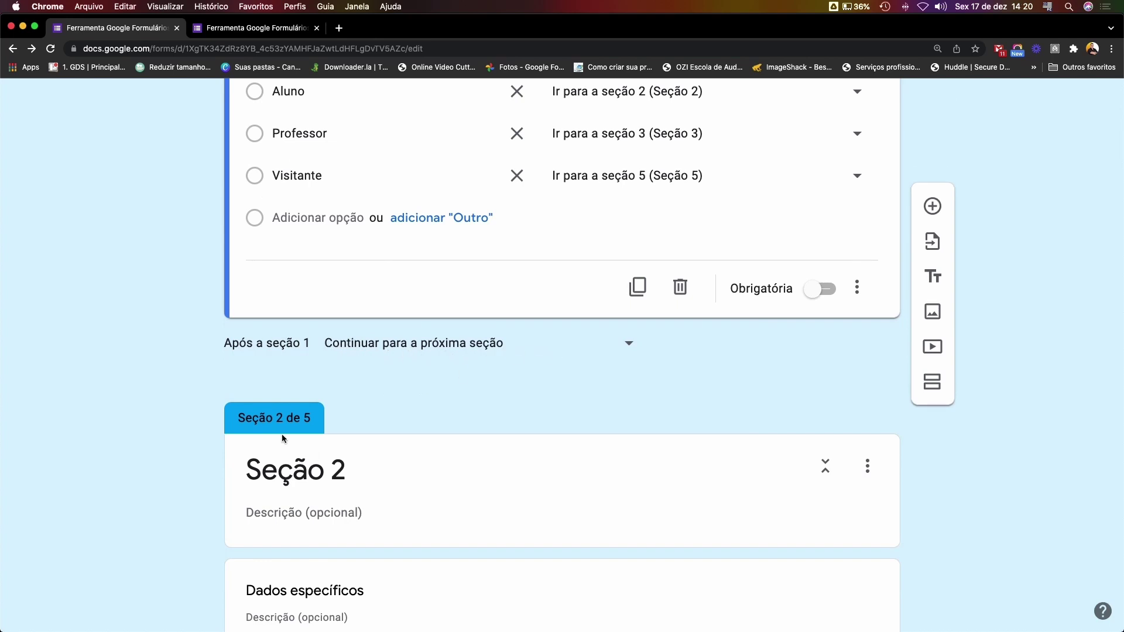
Set the destination after section 1 to "Ir para a seção 4 (Seção 4)" and switch back to the form preview
click(502, 346)
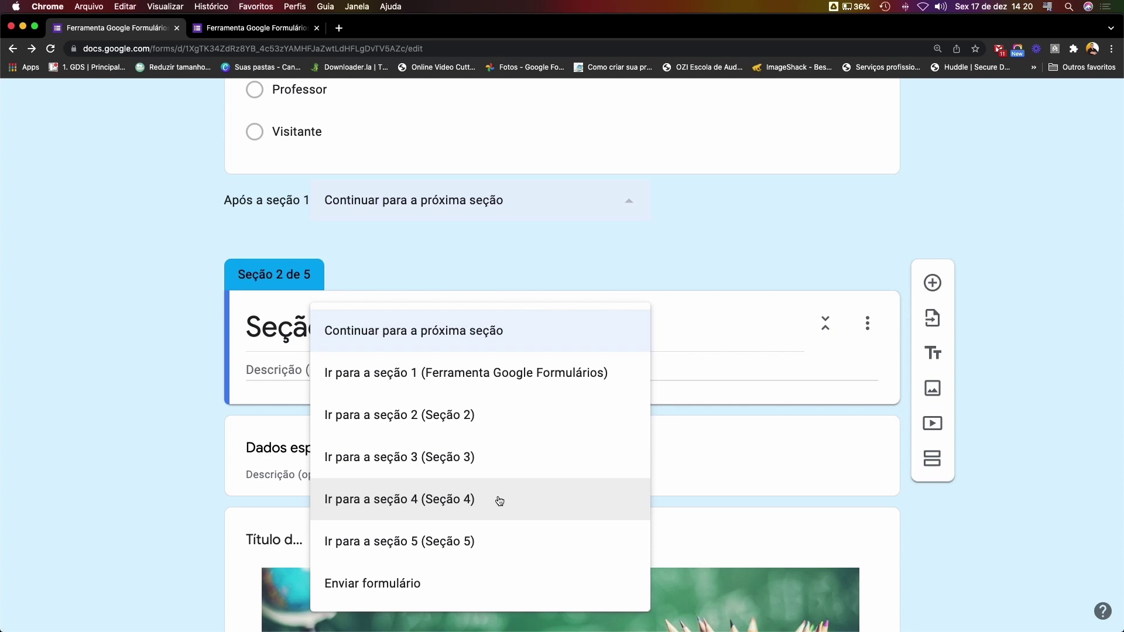
click(497, 501)
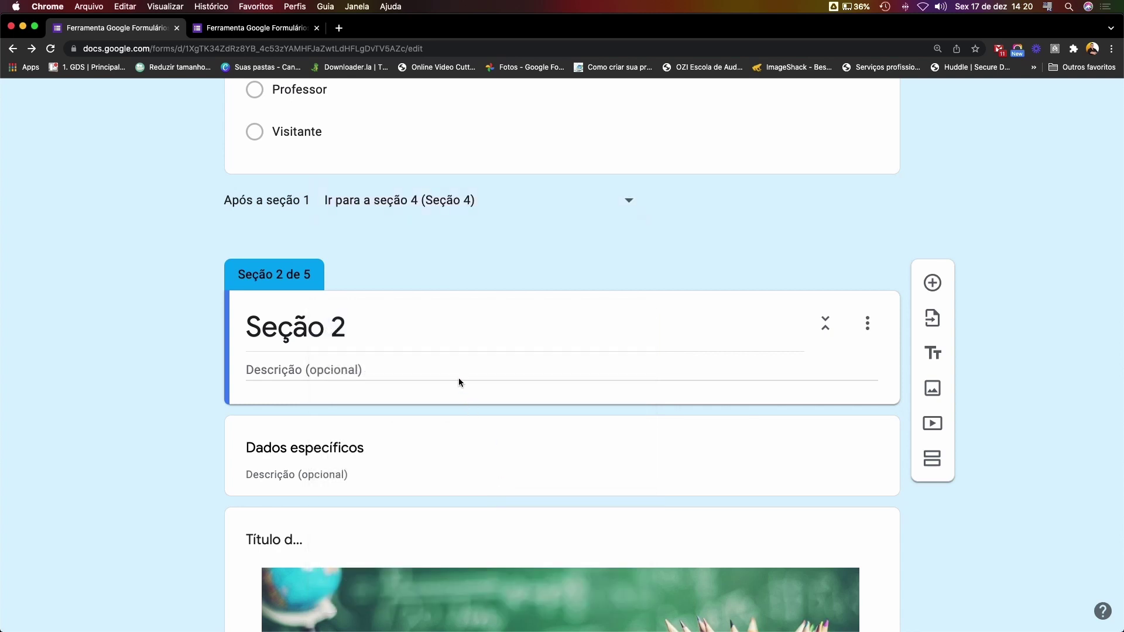
scroll(458, 378, up, 8)
scroll(458, 379, up, 6)
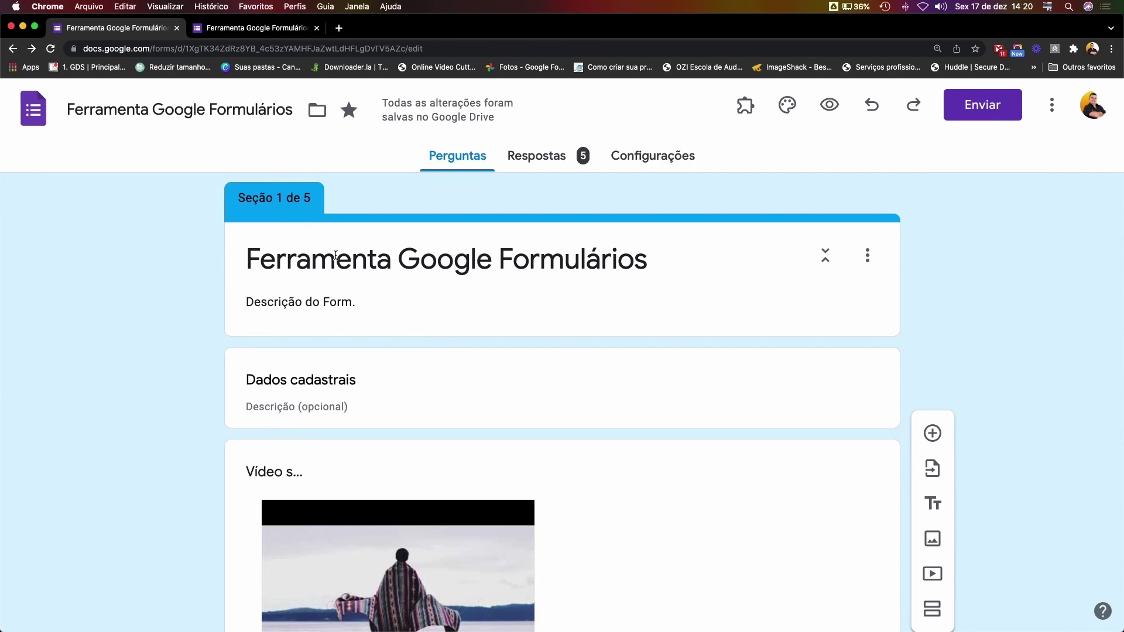
scroll(336, 258, down, 7)
scroll(409, 297, down, 4)
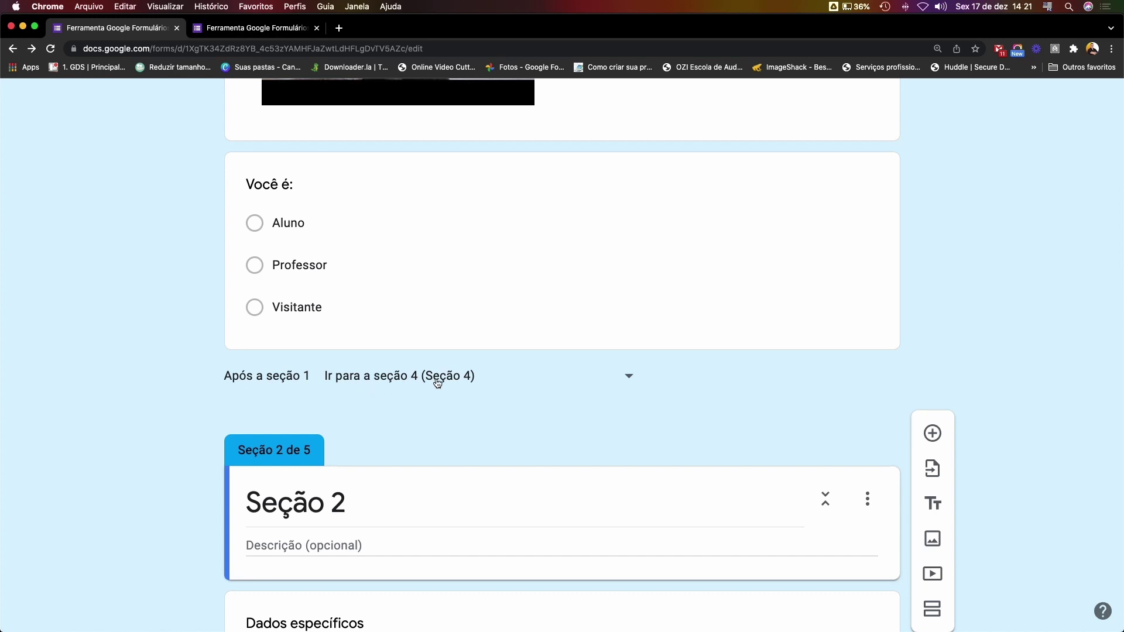
click(255, 28)
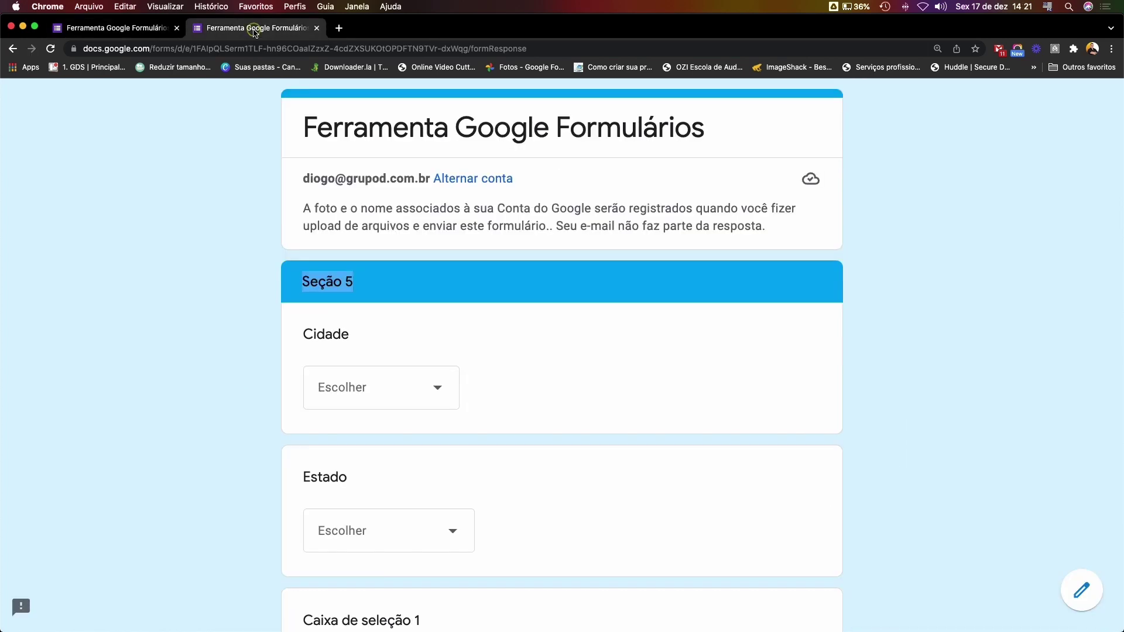
Close the open form preview and launch a fresh preview of the form from the editor
scroll(578, 334, up, 1)
scroll(579, 335, down, 1)
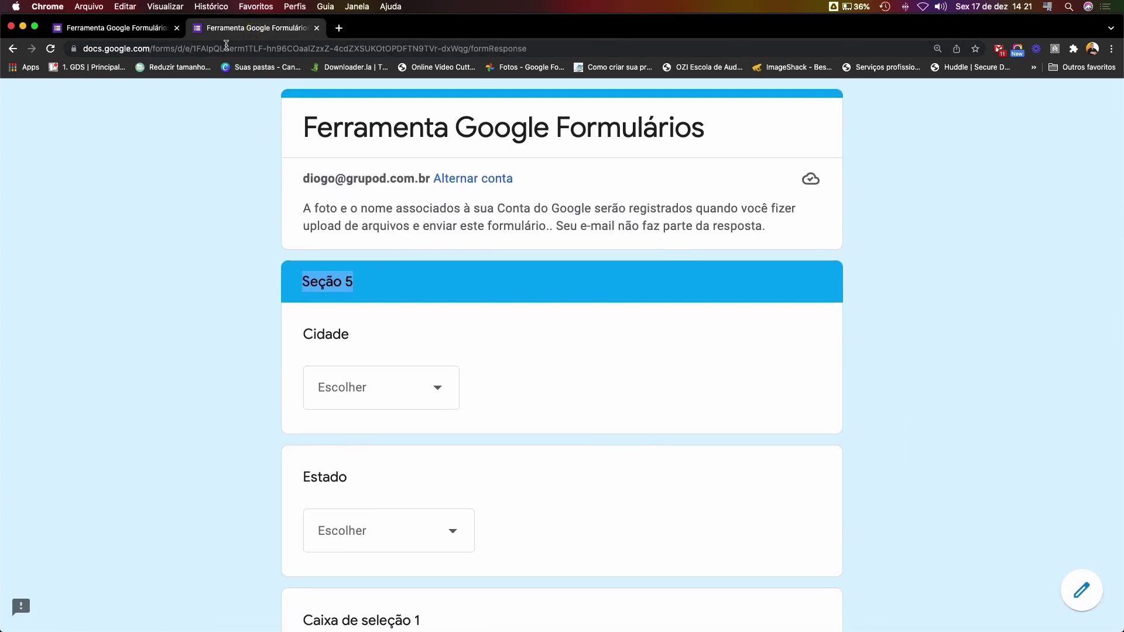
click(317, 28)
scroll(764, 184, up, 10)
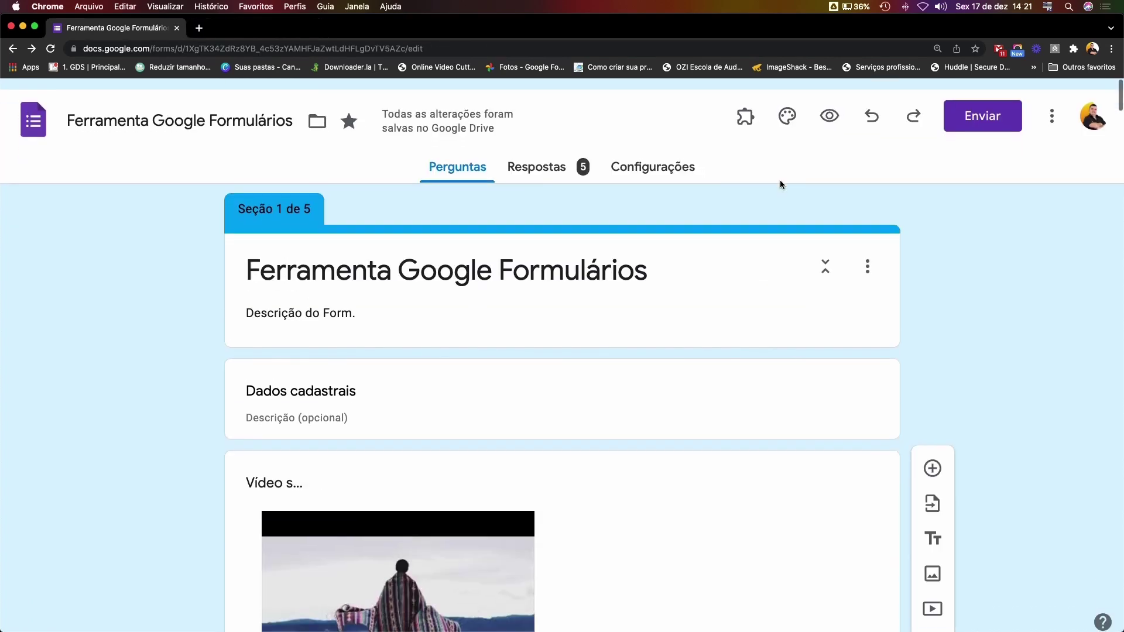
click(829, 106)
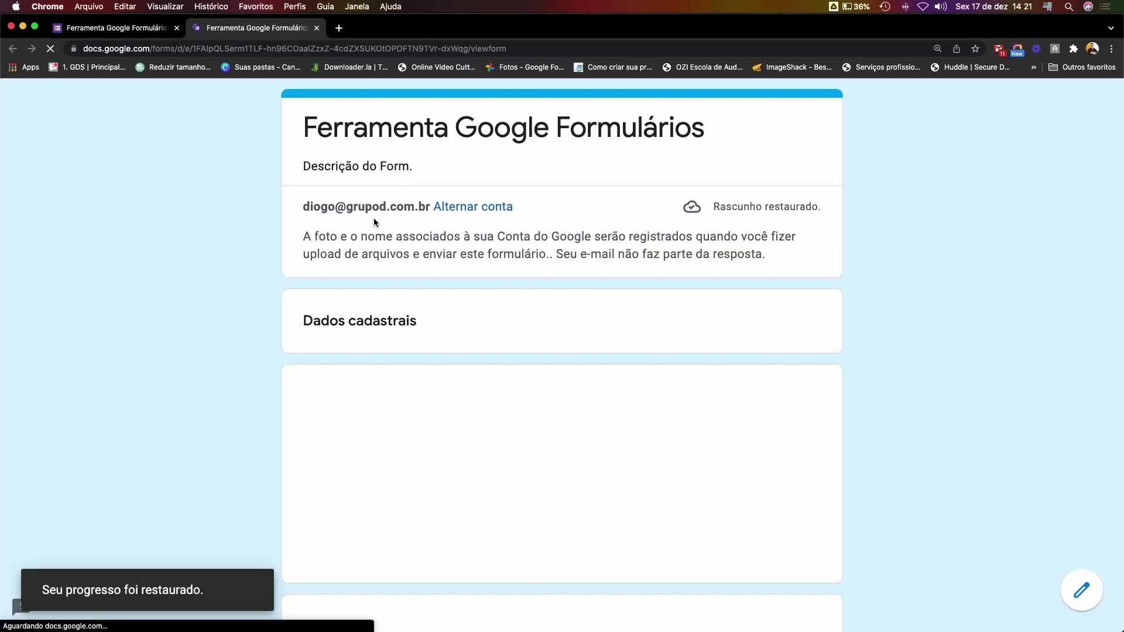
Clear the "Você é:" answer in the preview, continue without choosing an option, and highlight the title of the section reached
scroll(373, 225, down, 8)
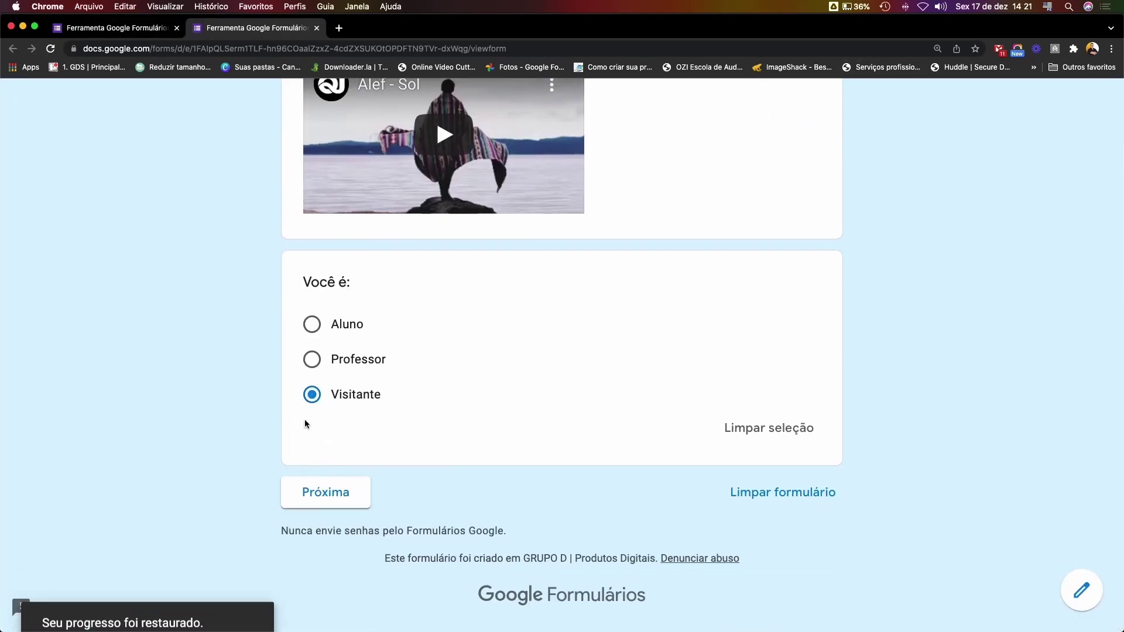
click(766, 433)
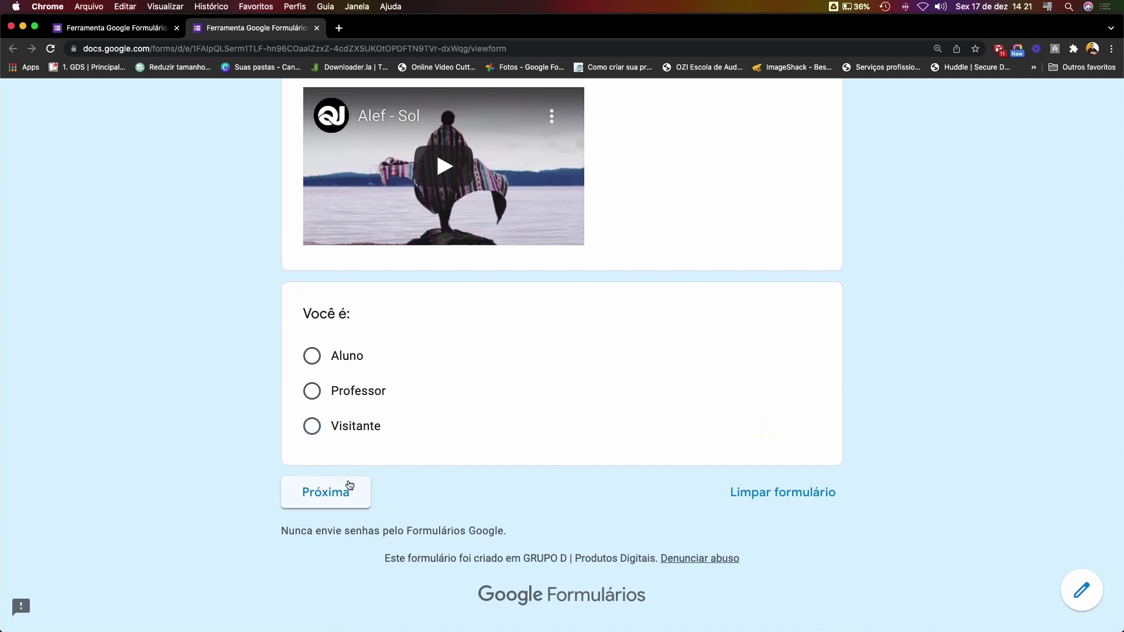
click(353, 496)
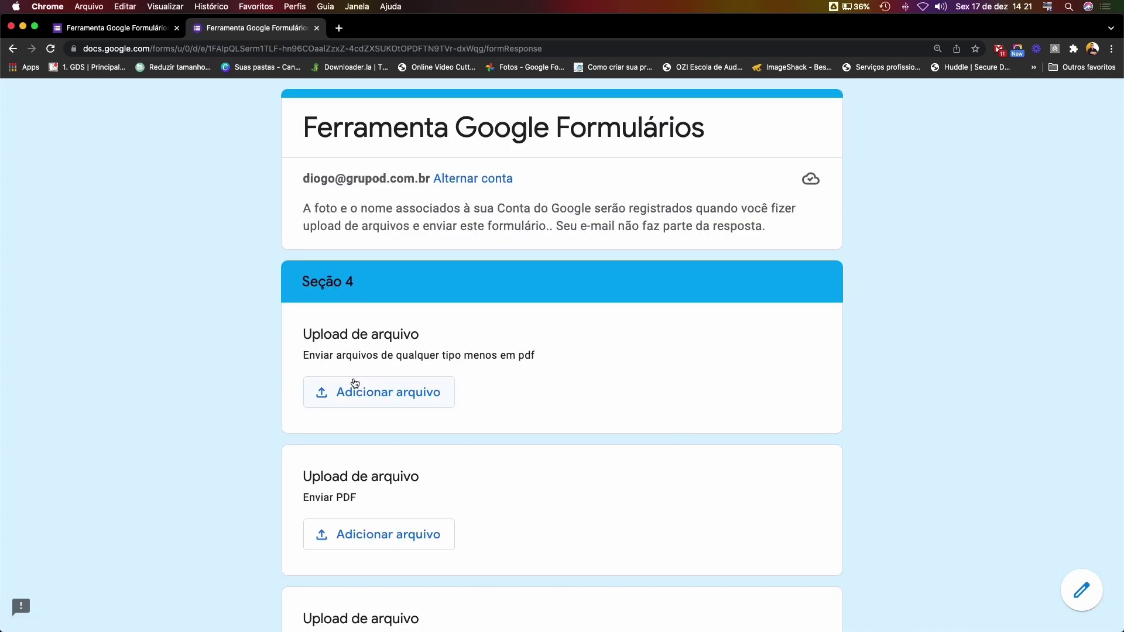
drag(294, 280, 387, 283)
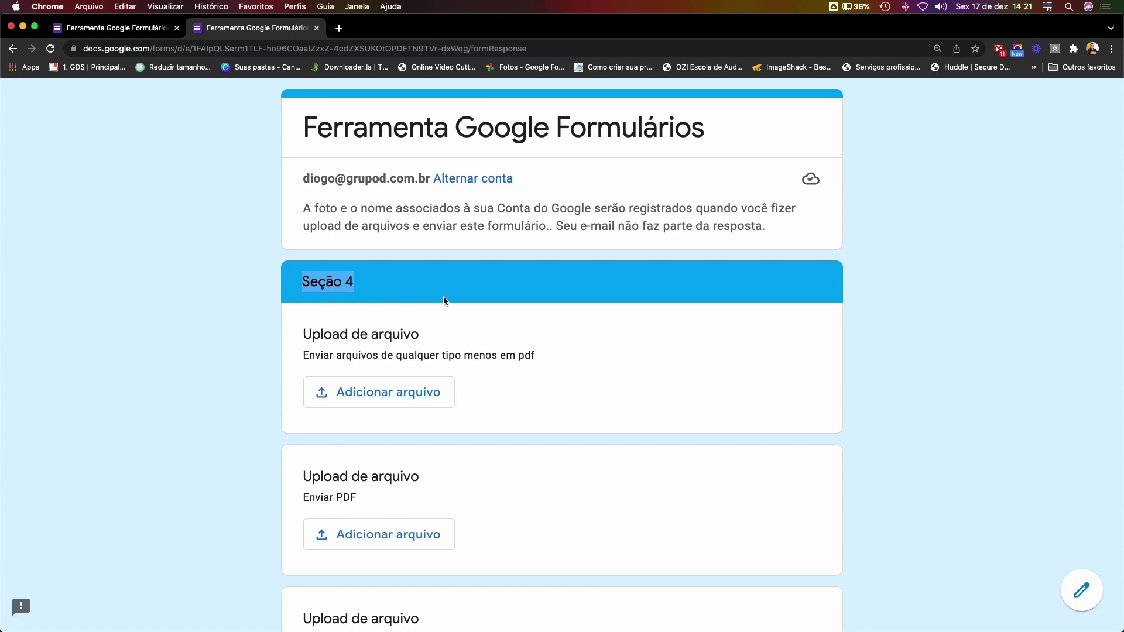
Review the beginning of section 1 in the form editor and the tools for adding items and sections
click(153, 34)
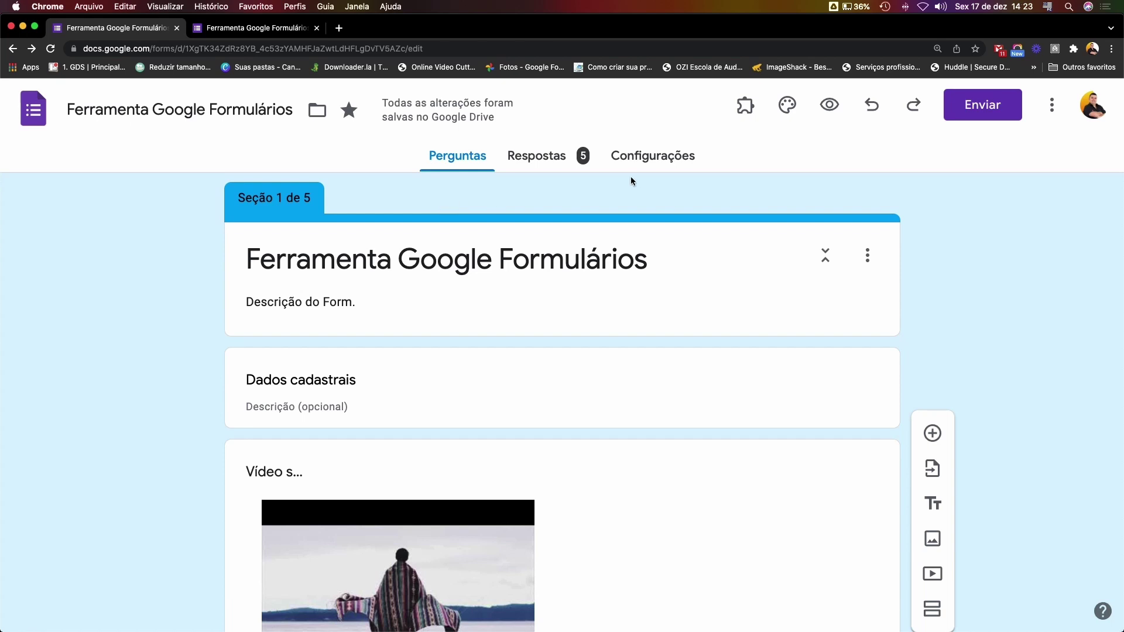
scroll(949, 226, down, 3)
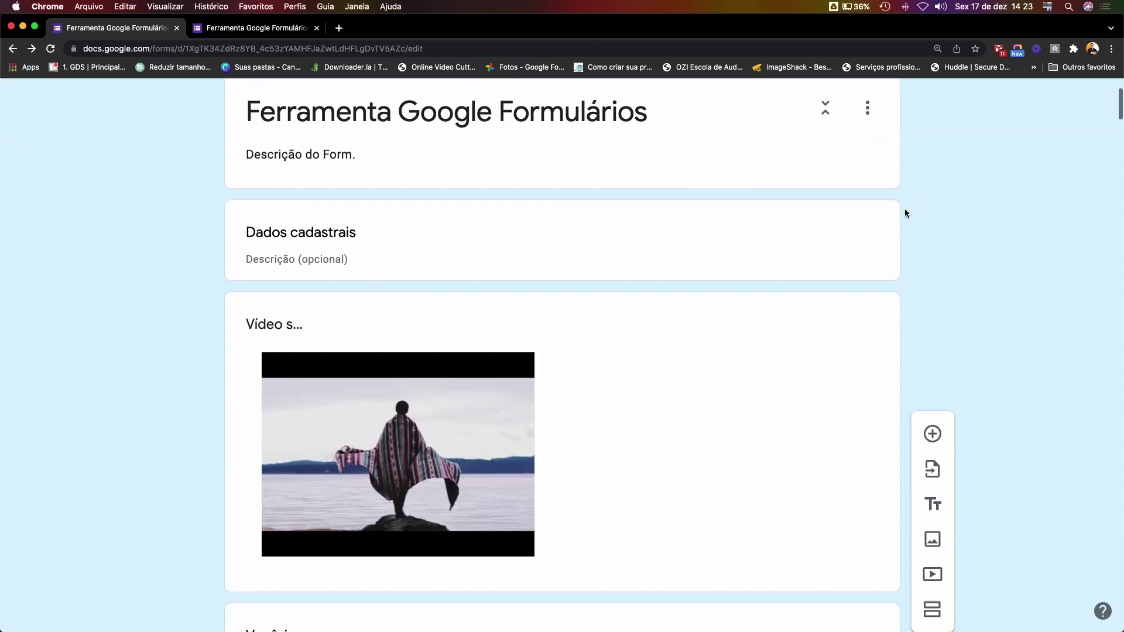
scroll(878, 206, up, 3)
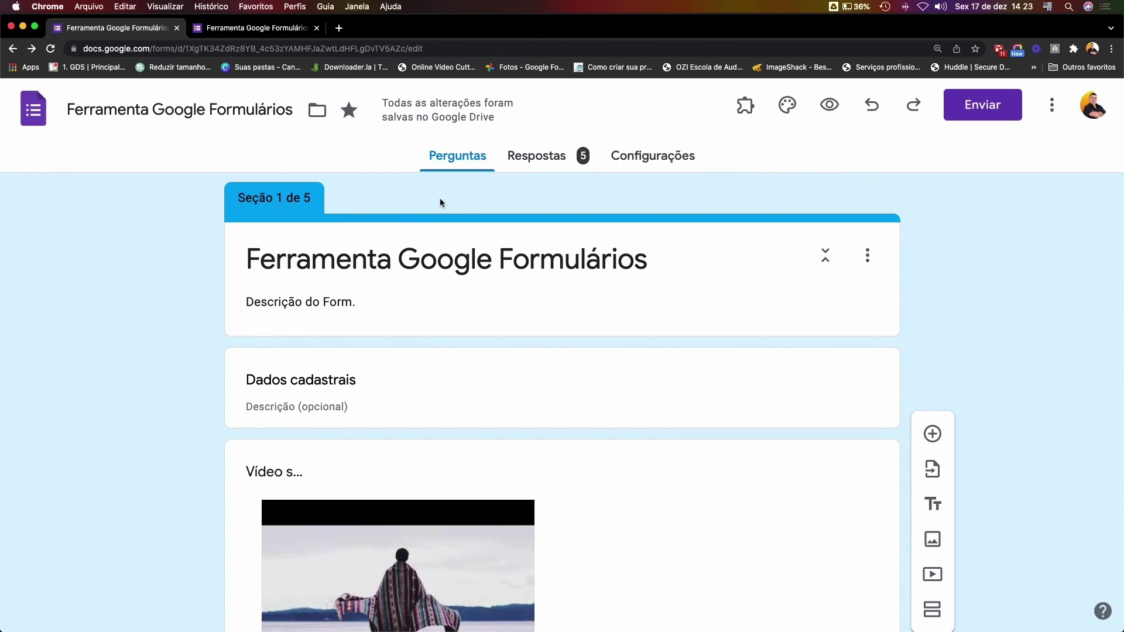
scroll(933, 562, down, 2)
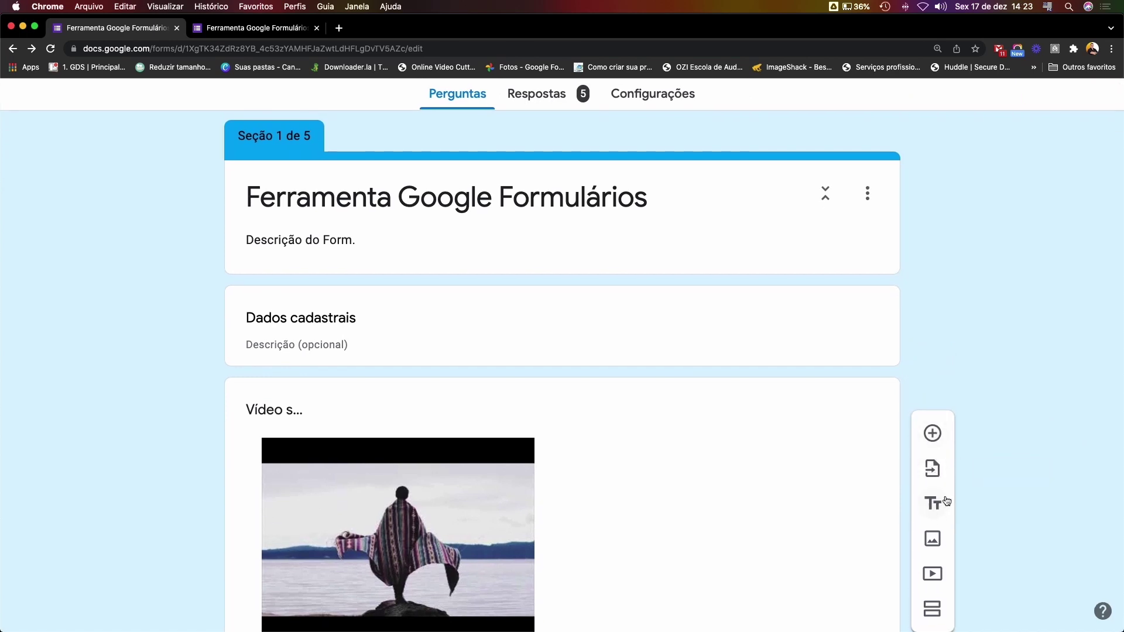
scroll(943, 515, down, 2)
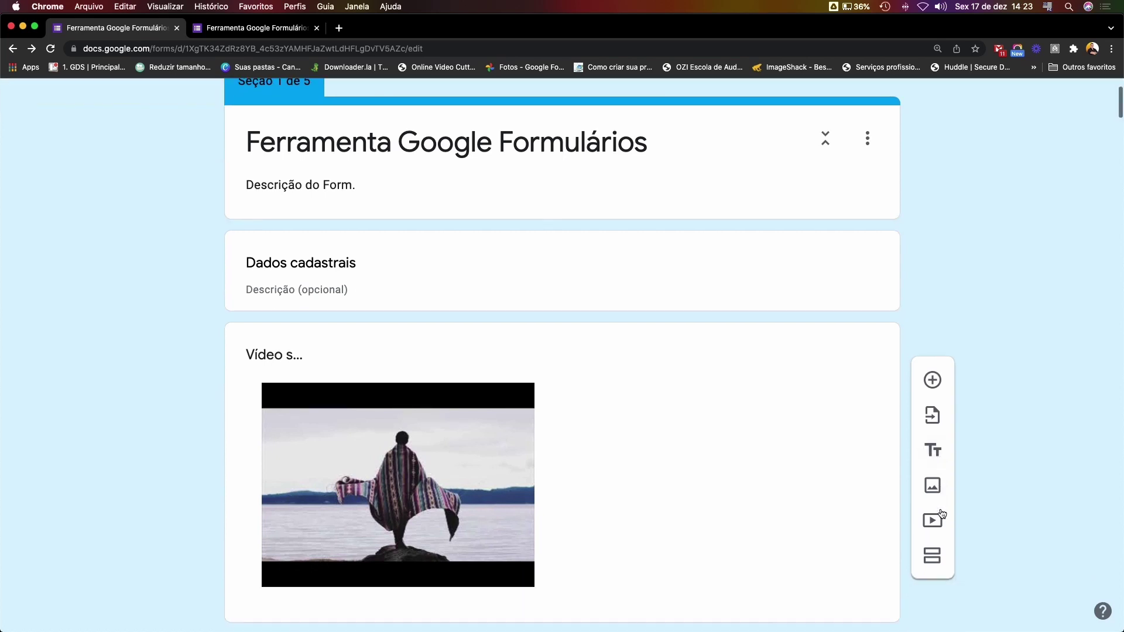
scroll(928, 537, down, 1)
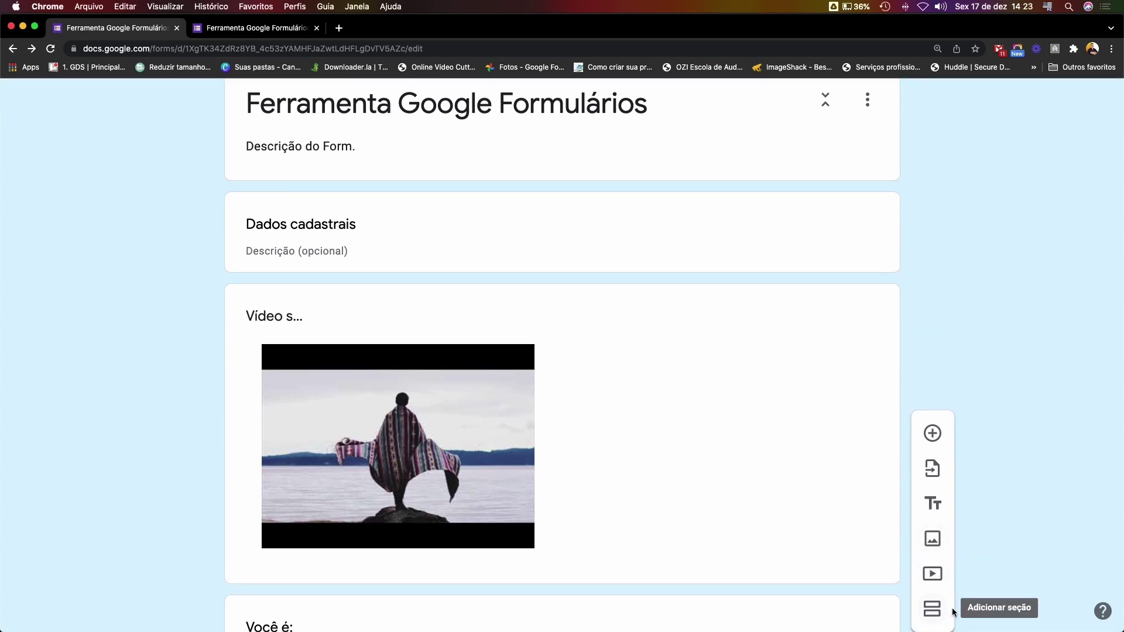
scroll(599, 370, down, 3)
scroll(599, 370, up, 5)
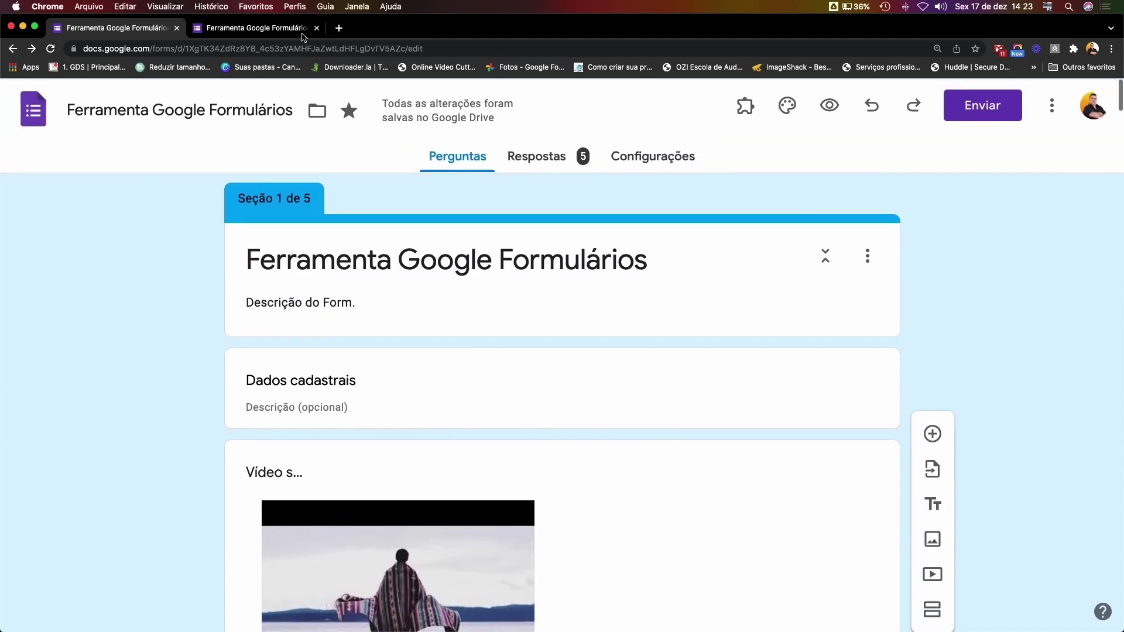
Go back from "Seção 4" to the "Você é:" question in the form preview, and switch to the form editor
click(277, 27)
scroll(536, 287, down, 5)
scroll(535, 287, up, 5)
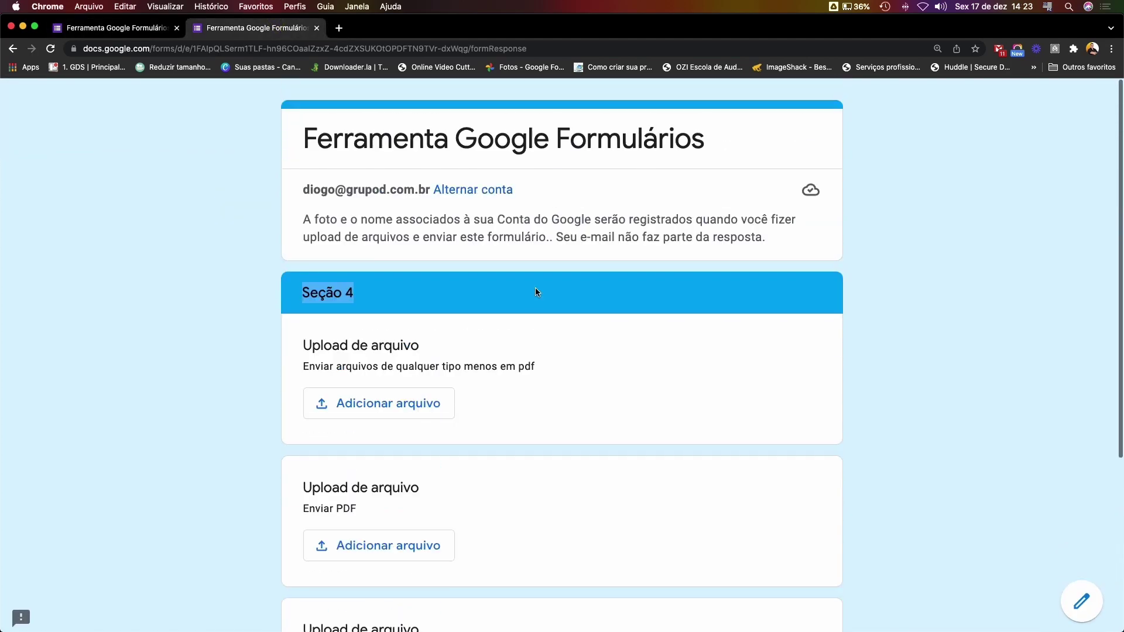
scroll(363, 255, down, 5)
click(316, 490)
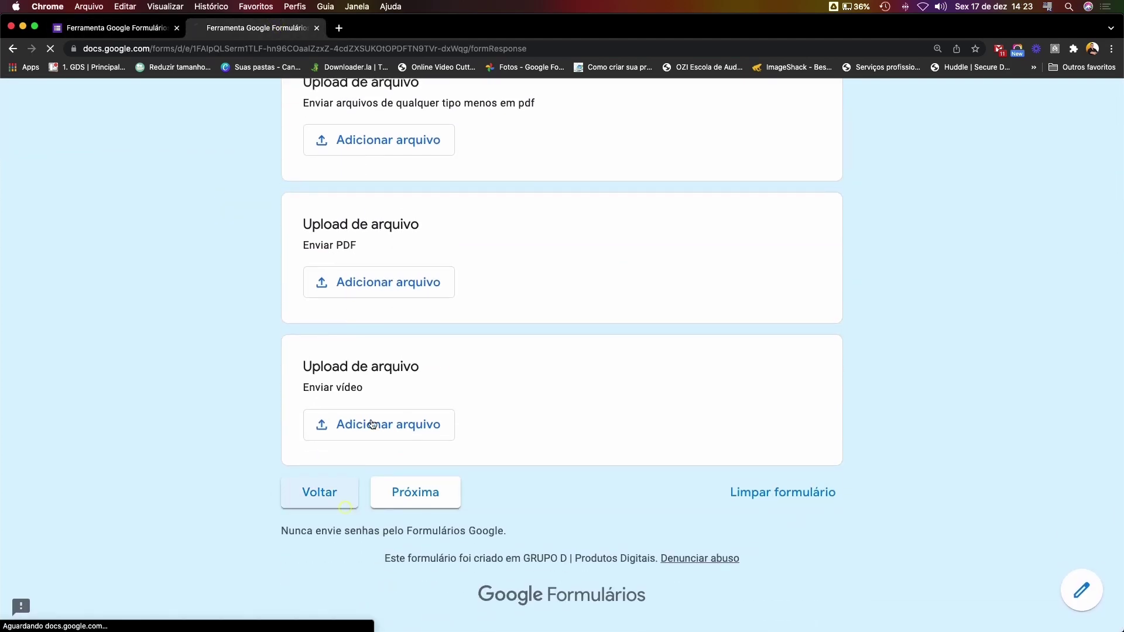
scroll(482, 346, down, 5)
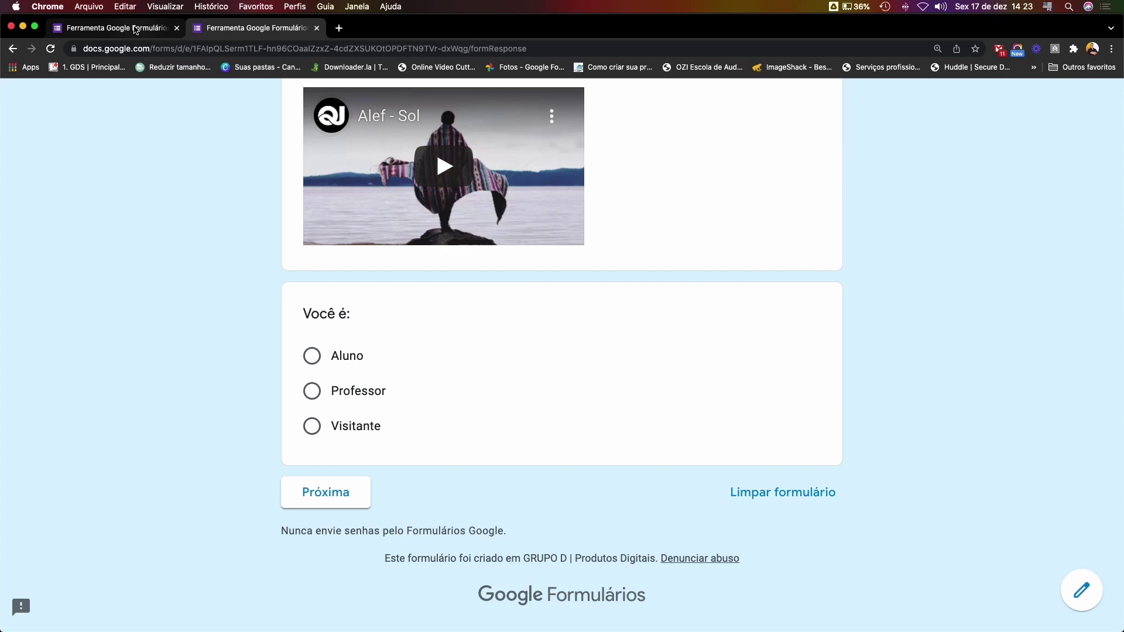
mouse_move(135, 30)
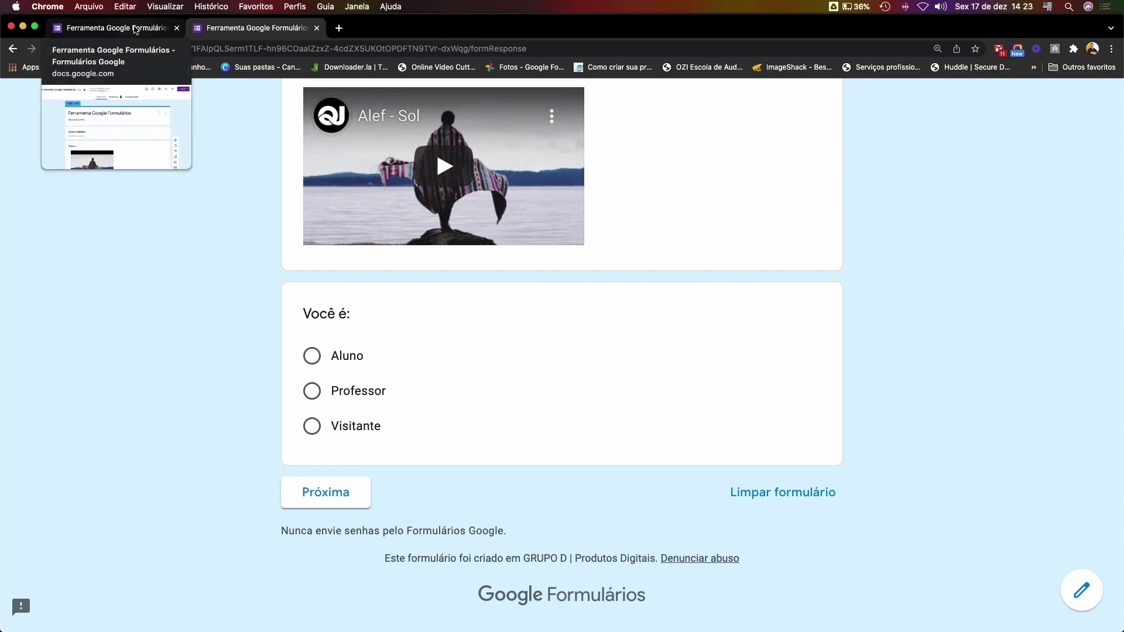
click(136, 30)
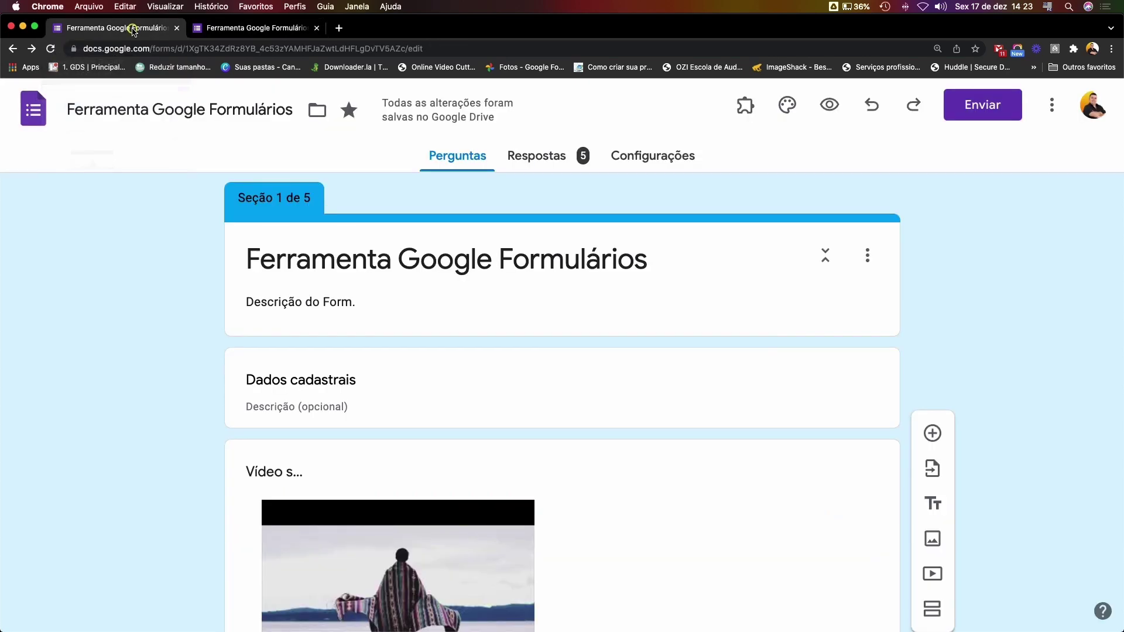